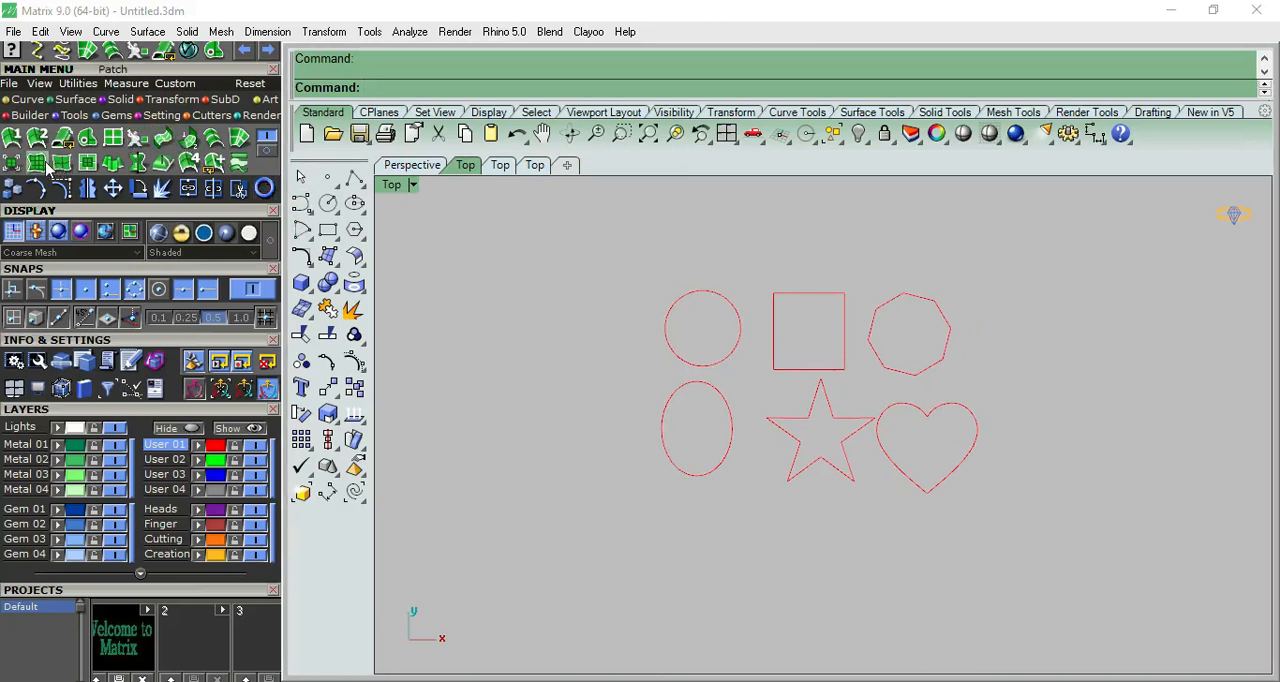
right_click_drag(591, 289, 531, 290)
scroll(706, 310, "up", 3)
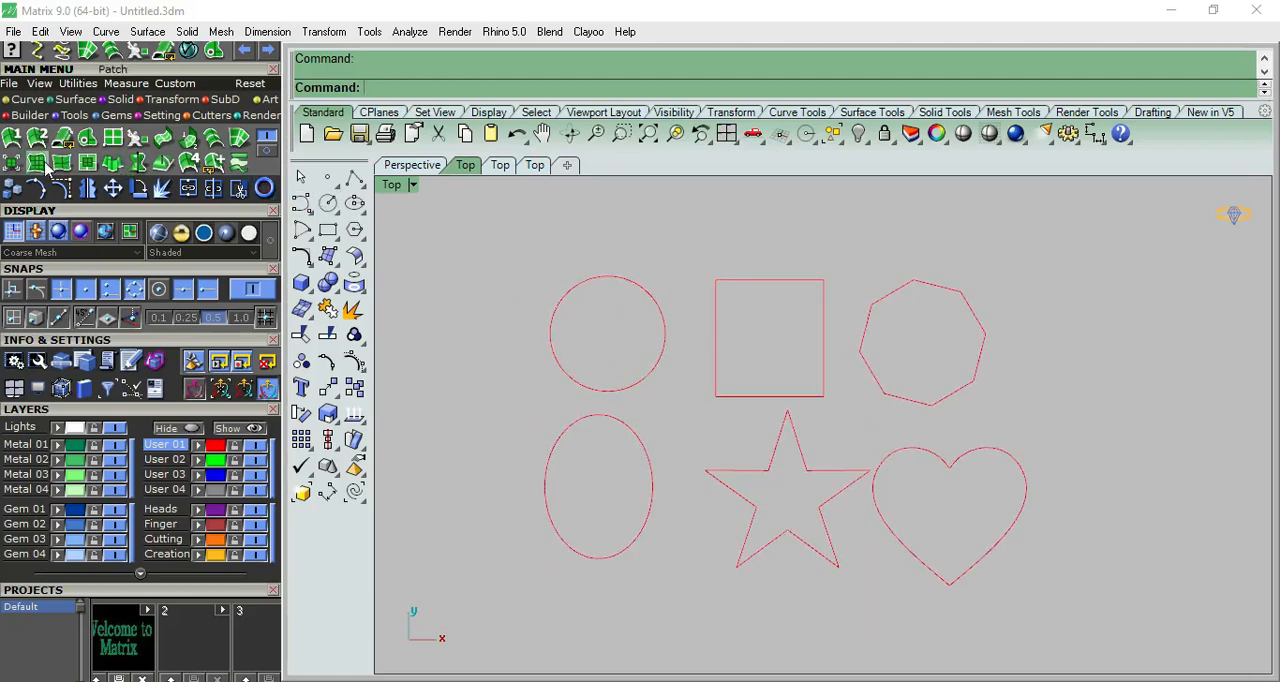
left_click(642, 286)
left_click(644, 234)
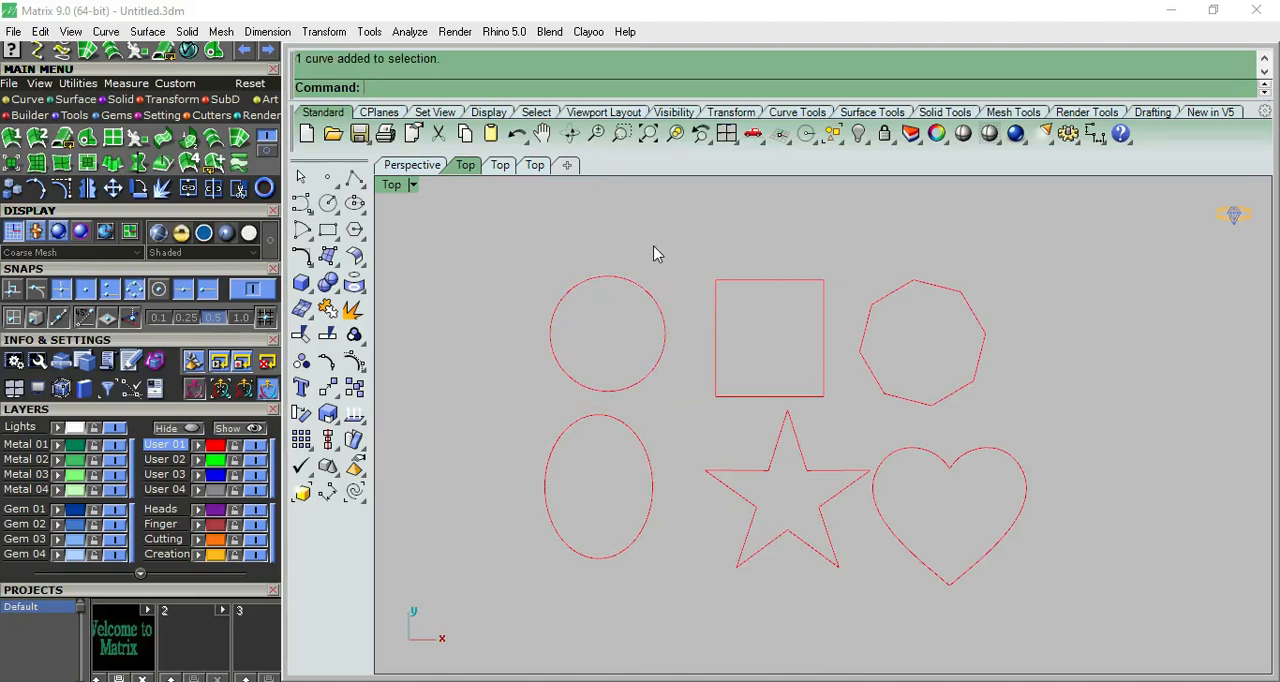
right_click_drag(654, 251, 645, 279)
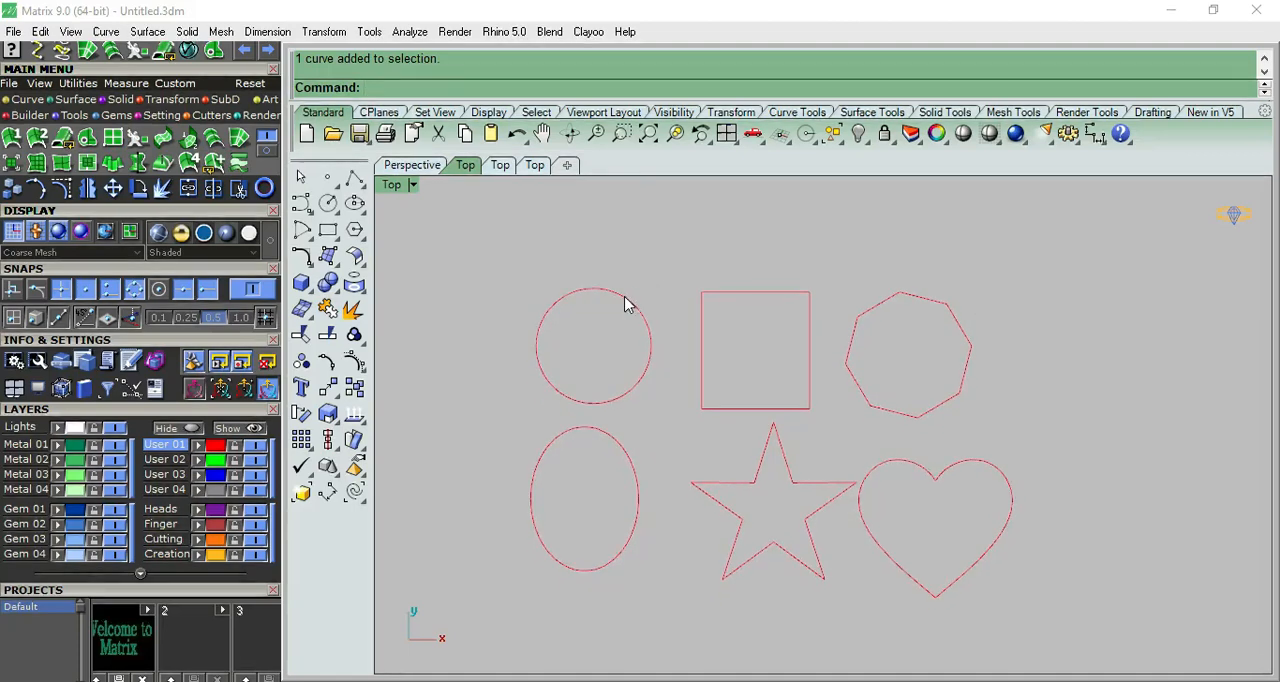
right_click_drag(904, 321, 898, 278)
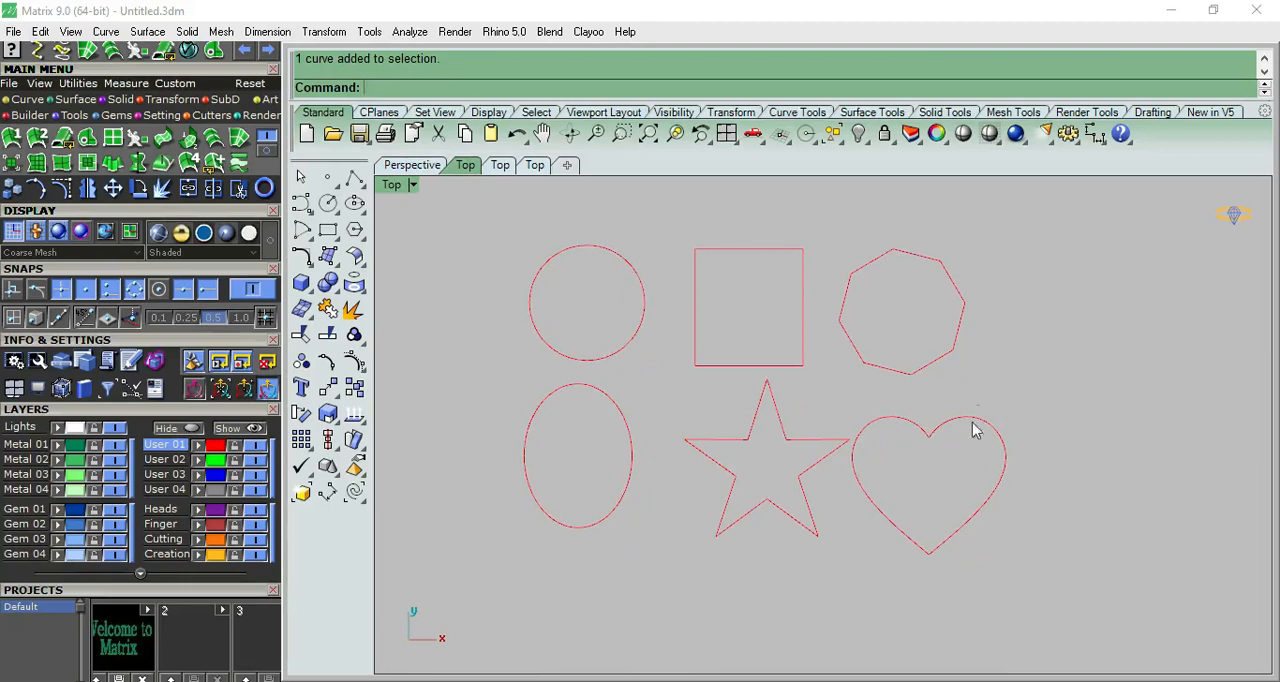
Create a Patch surface from the circle with spacing 1, 10 U and V spans, stiffness 9 and automatic trim.
left_click(633, 279)
right_click_drag(560, 265, 561, 297)
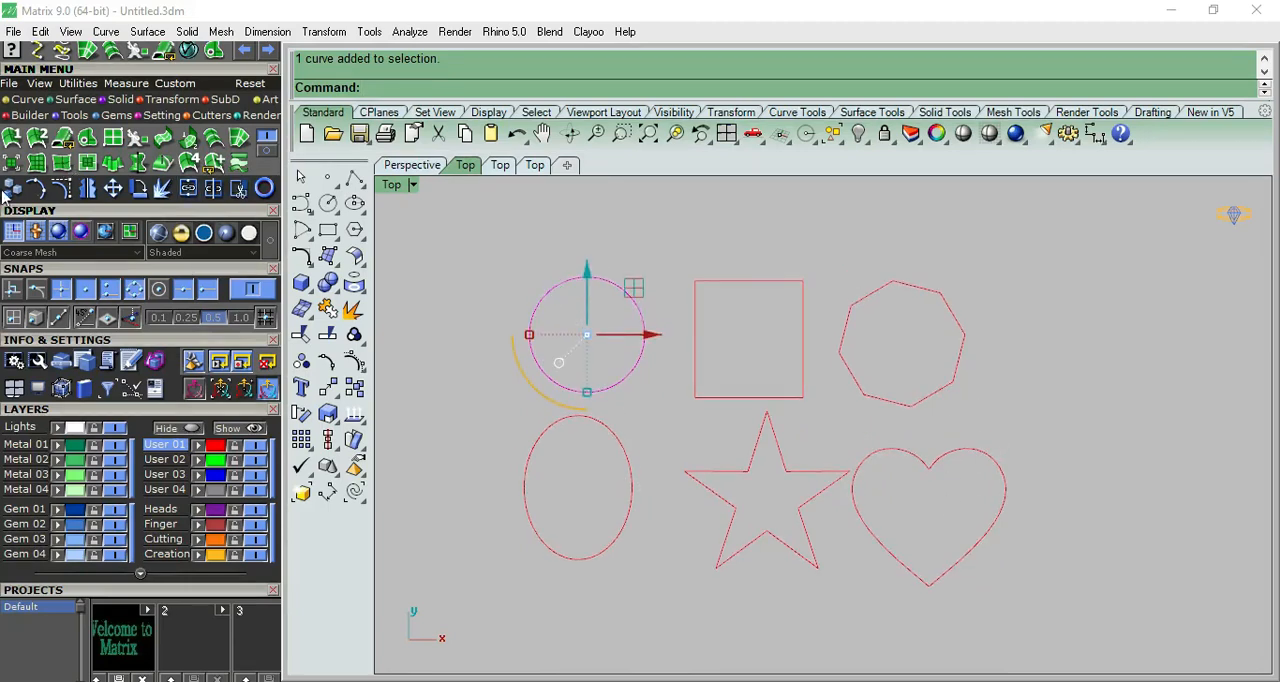
left_click(240, 190)
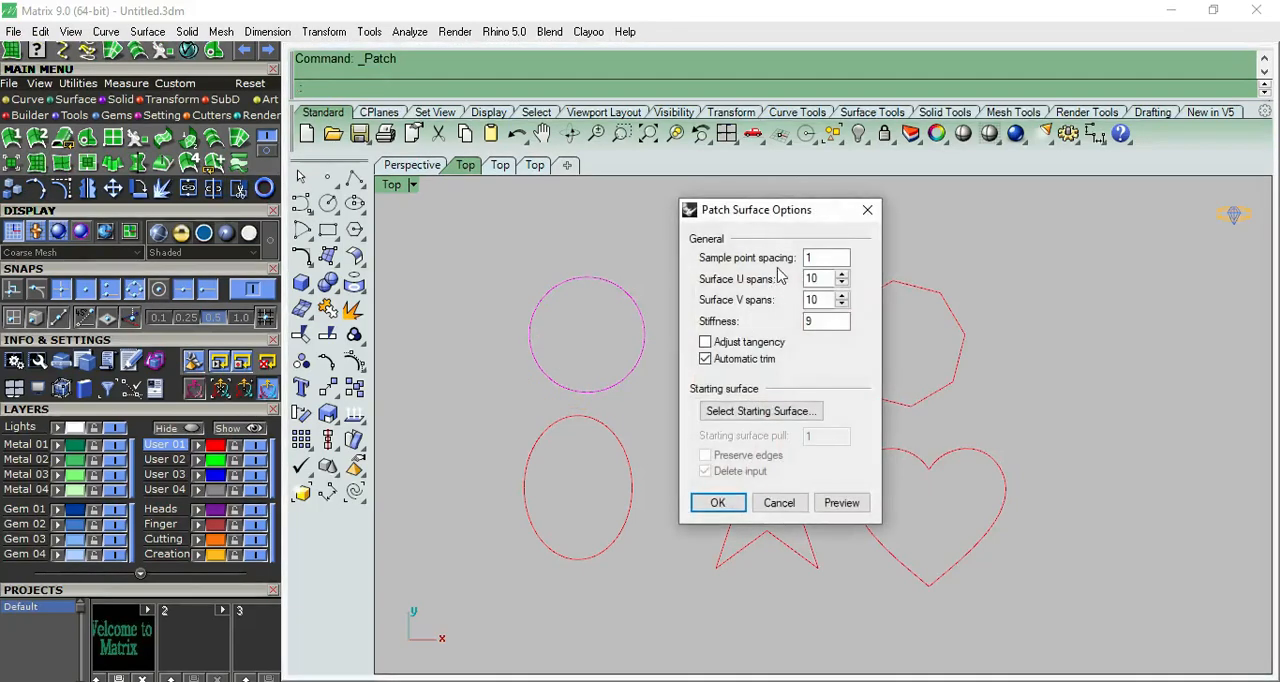
left_click_drag(750, 208, 880, 238)
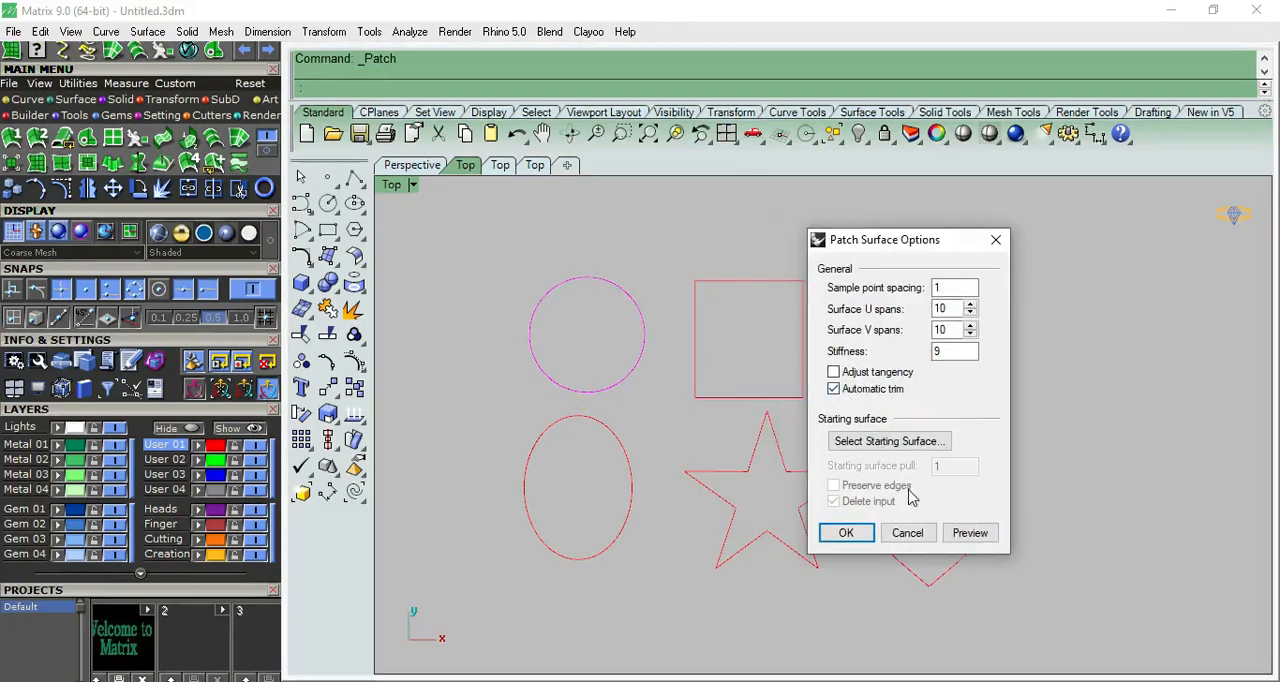
left_click(846, 532)
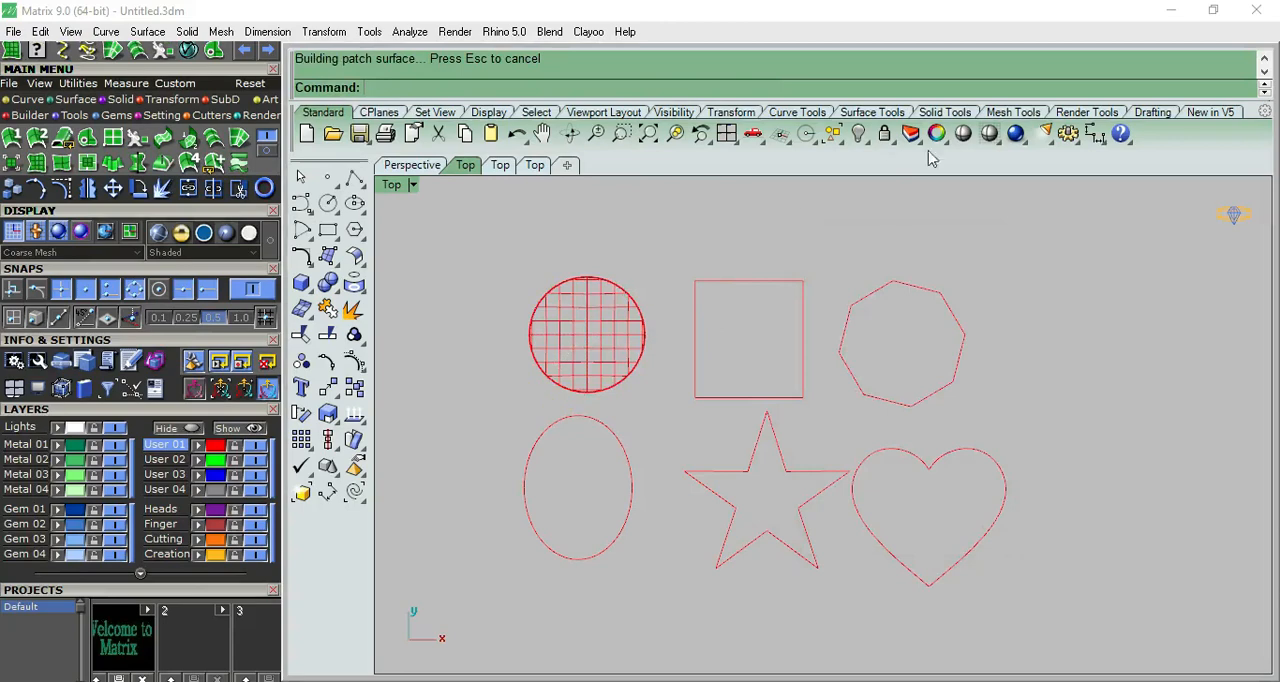
Inspect the circle's patch surface shaded in the Perspective view.
left_click(963, 133)
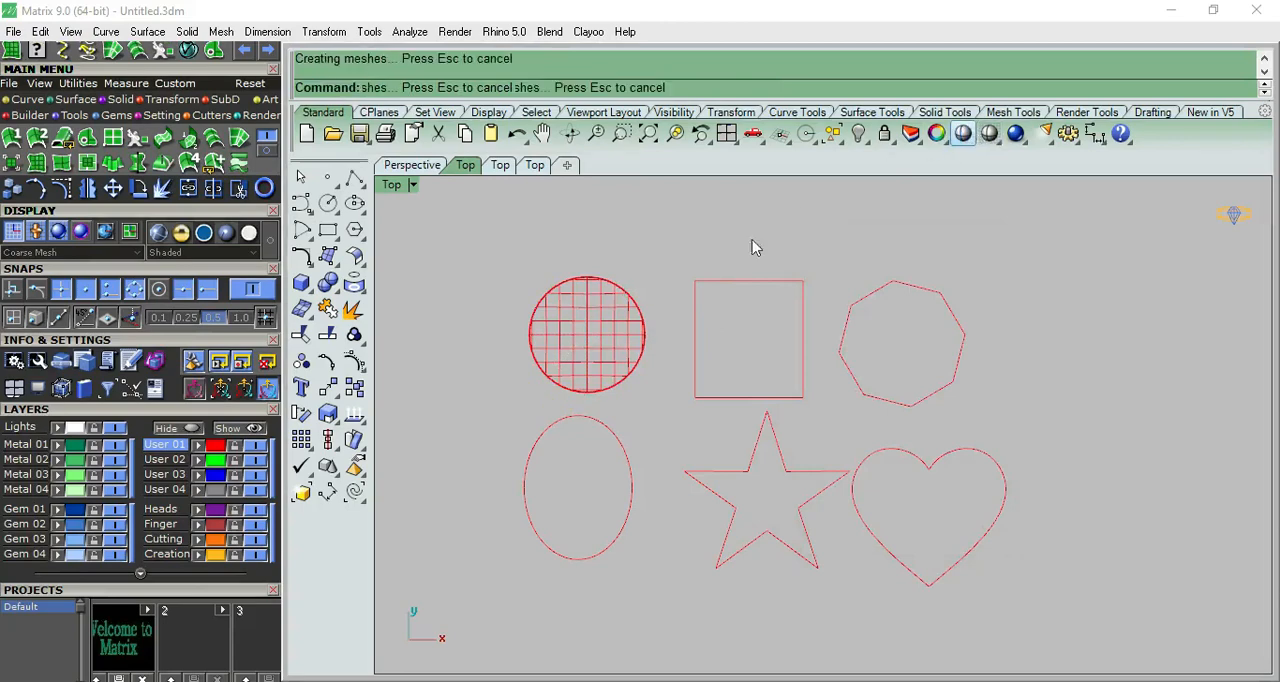
left_click(428, 166)
scroll(757, 402, "down", 3)
scroll(773, 436, "down", 4)
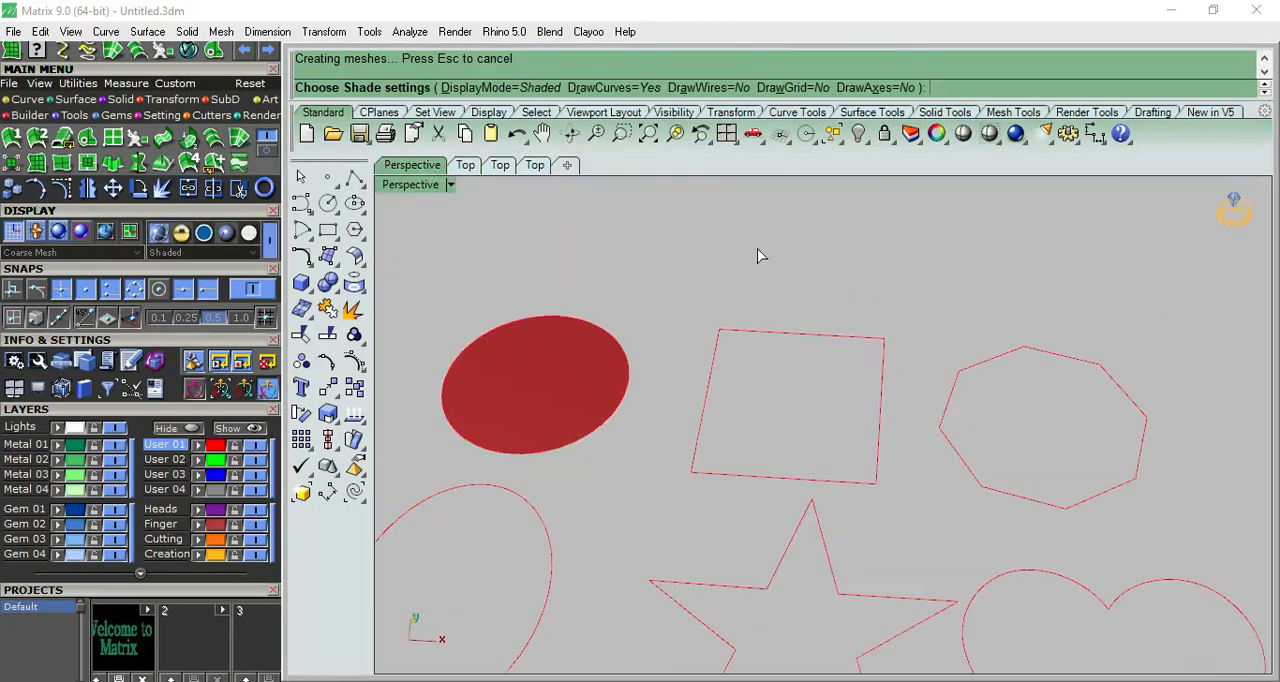
right_click(757, 290)
Fill the square with a Patch surface using the same settings and check it shaded.
left_click(754, 329)
right_click(754, 329)
left_click(757, 333)
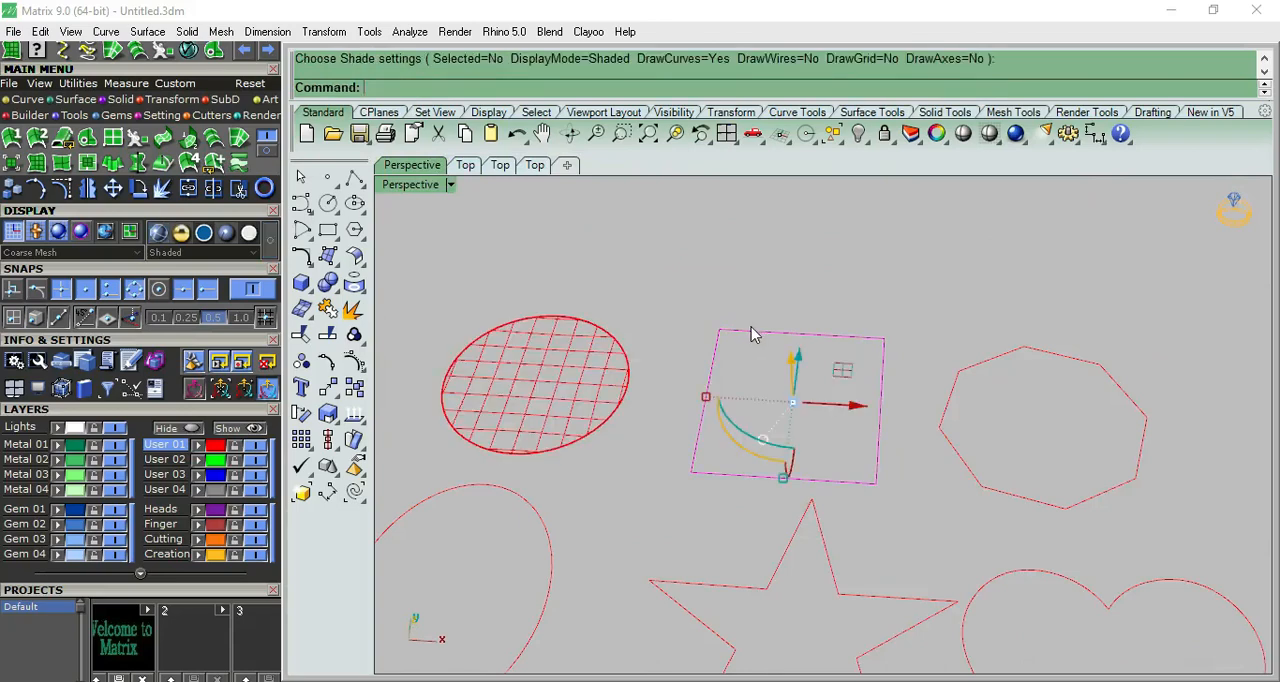
left_click(43, 161)
left_click(843, 534)
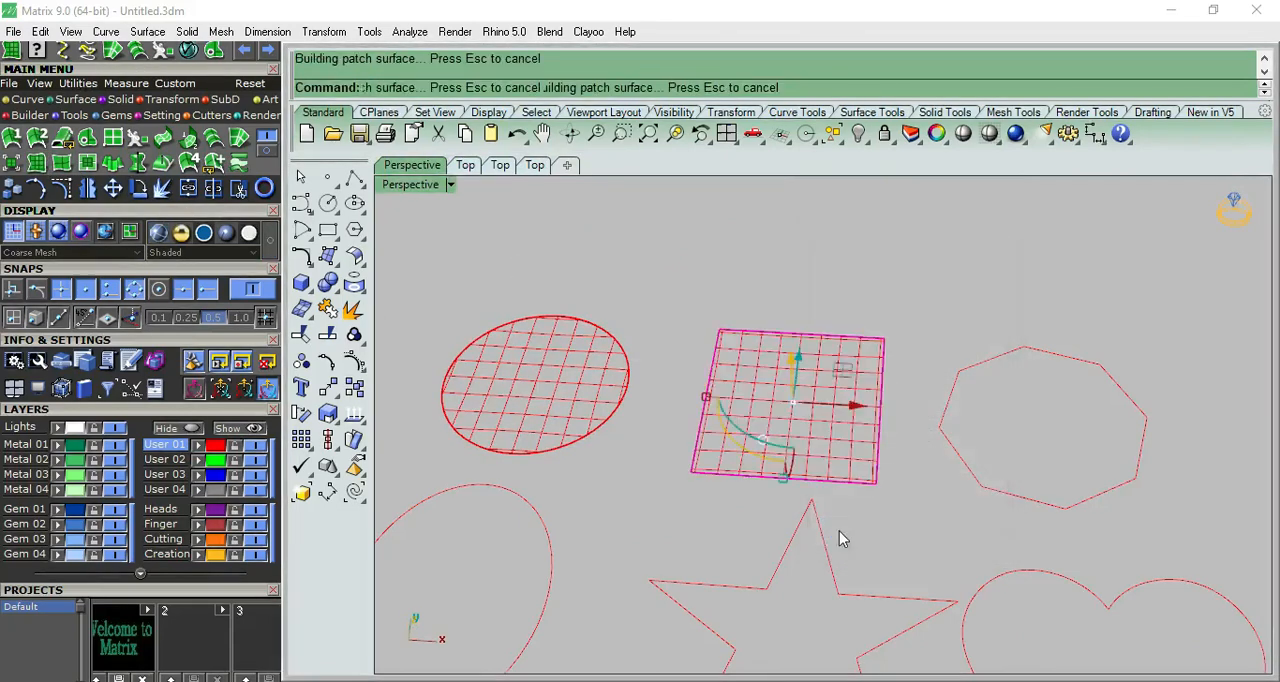
left_click(963, 133)
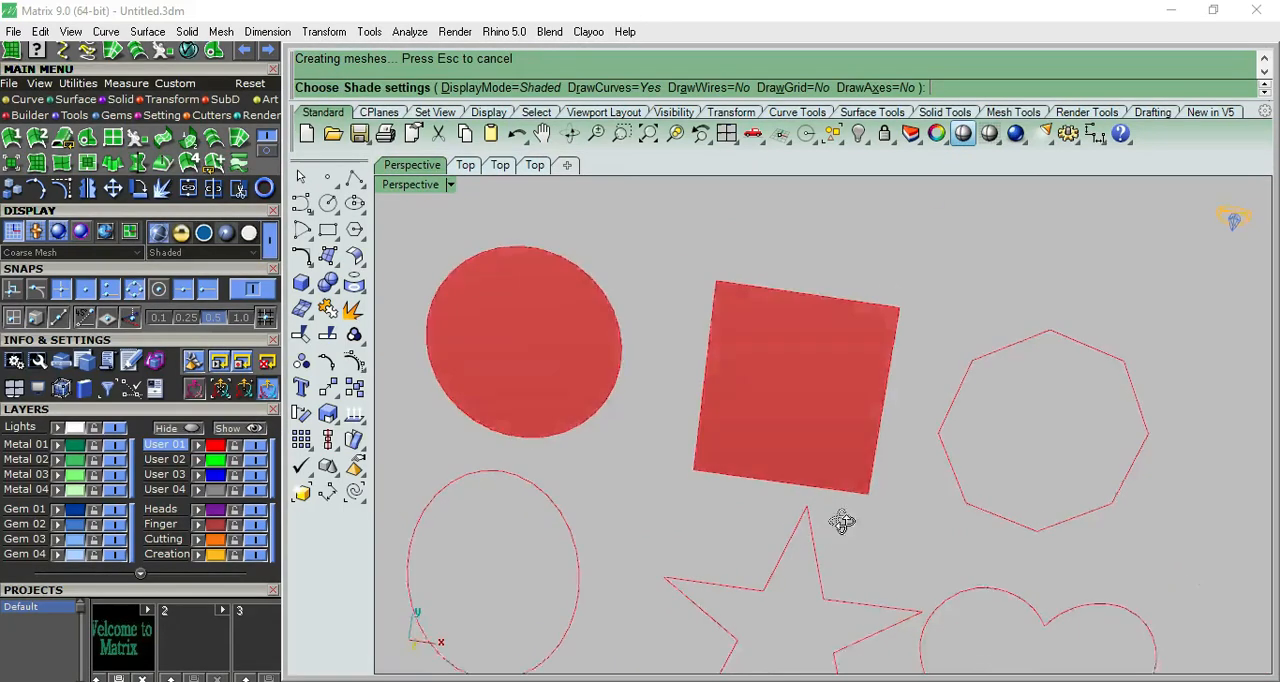
left_click(890, 271)
Create Patch surfaces from the octagon and the ellipse with 10 U and V spans.
left_click(961, 345)
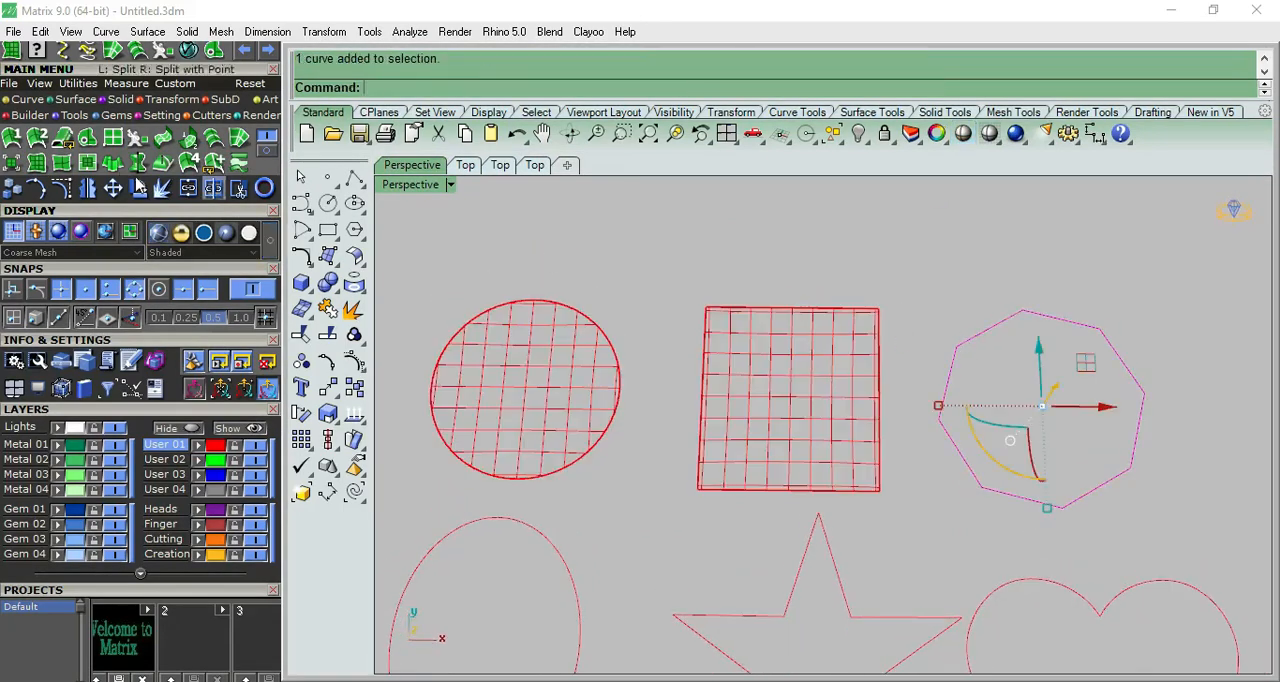
left_click(48, 166)
left_click(846, 530)
scroll(882, 274, "down", 4)
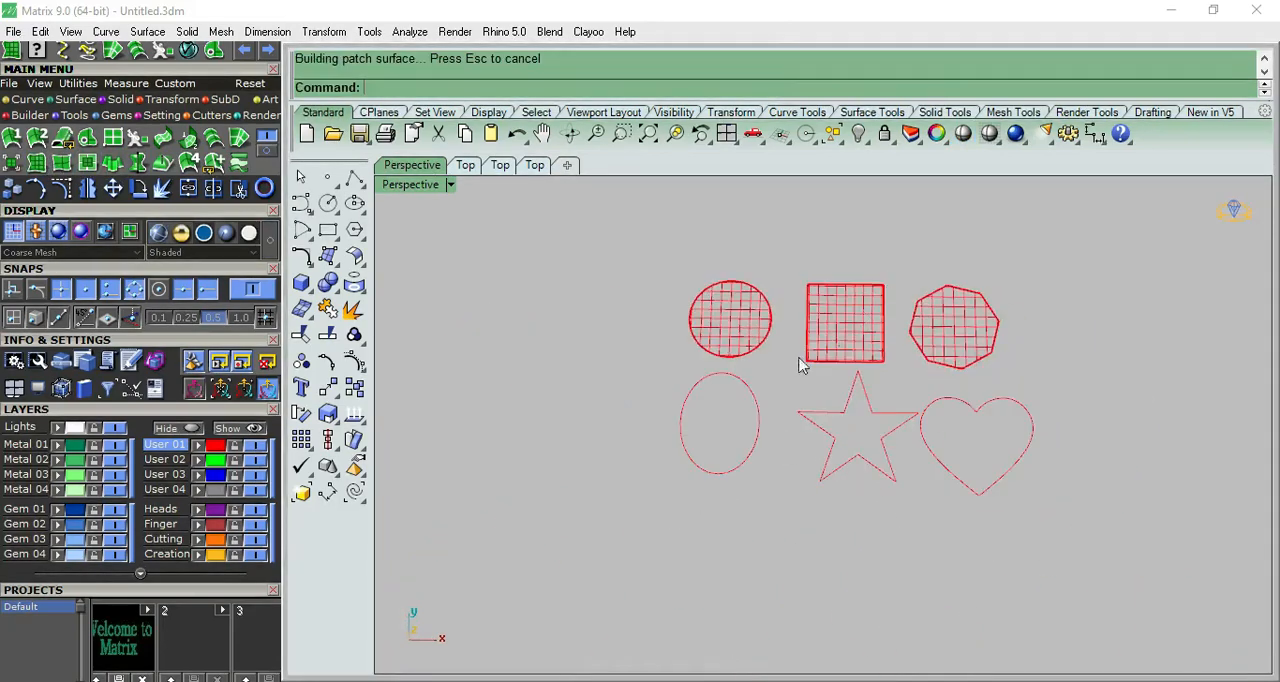
left_click(748, 383)
key("Return")
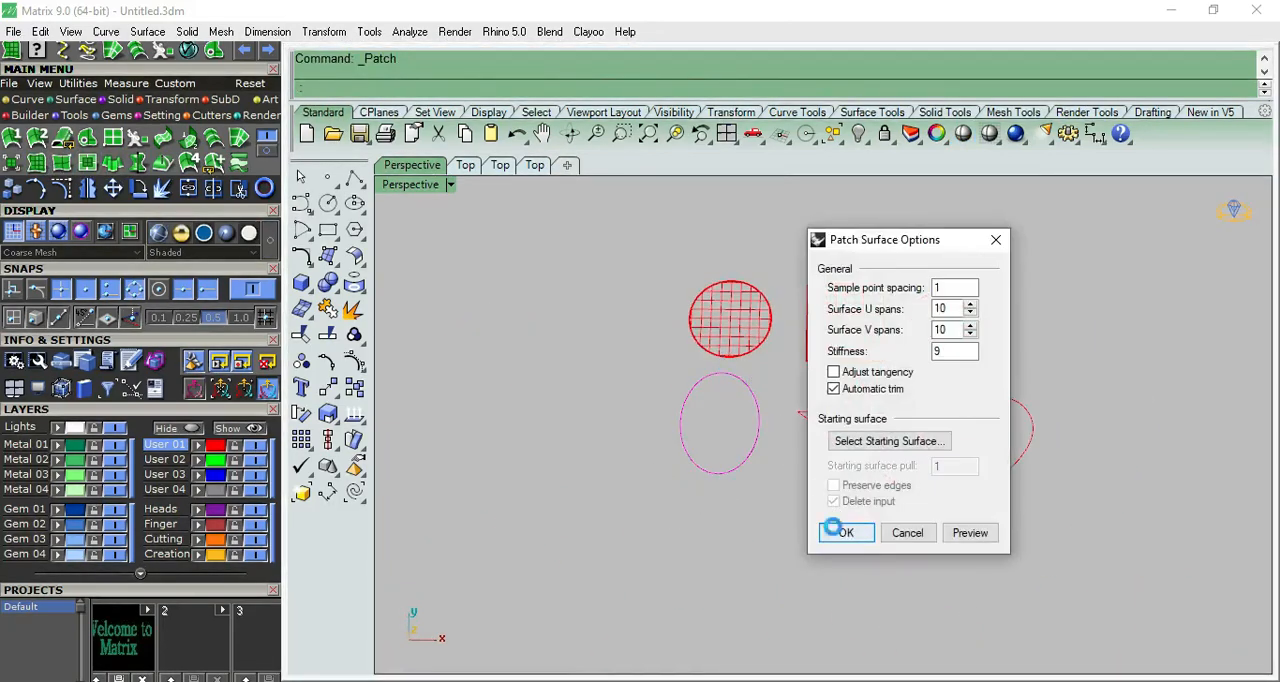
left_click(838, 529)
Create a Patch surface from the star curve with the same patch settings.
scroll(793, 380, "up", 3)
left_click(820, 408)
key("Return")
left_click(849, 531)
left_click(1057, 395)
key("Return")
left_click(890, 528)
Join the heart's two curves into one closed curve and fill it with a Patch surface.
scroll(841, 478, "down", 6)
left_click(1033, 428)
left_click_drag(955, 453, 968, 438)
scroll(966, 455, "up", 8)
left_click(1039, 385)
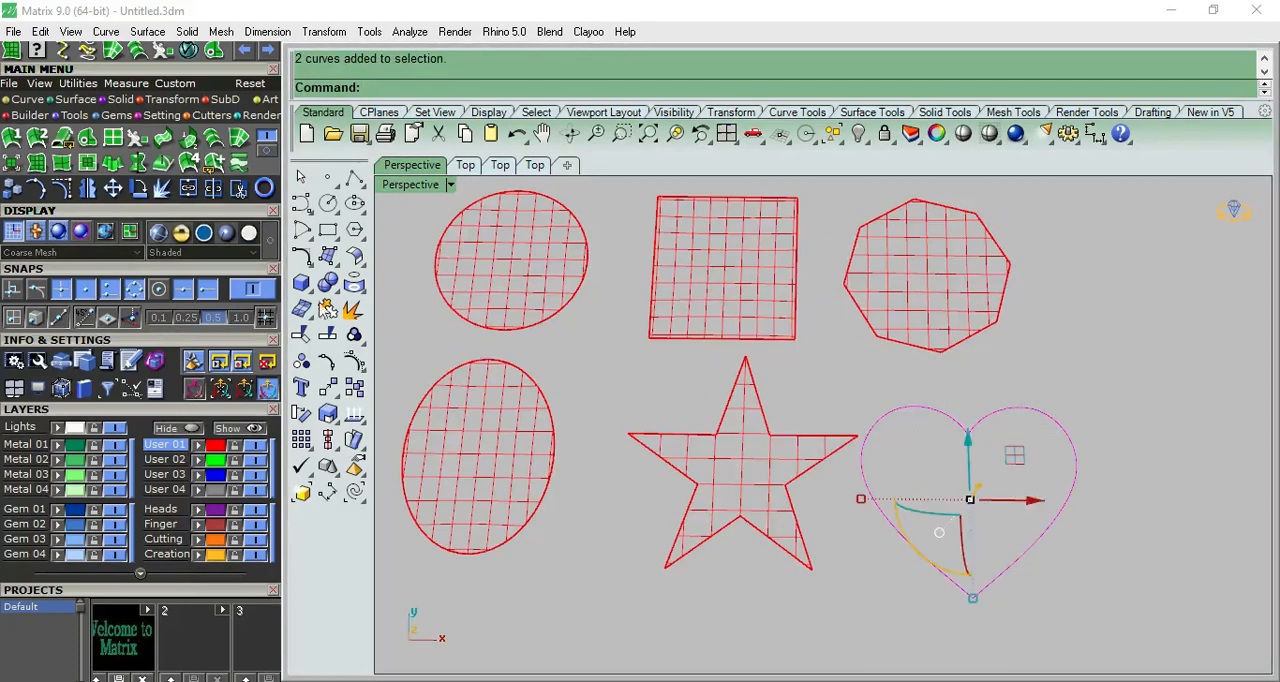
left_click(328, 309)
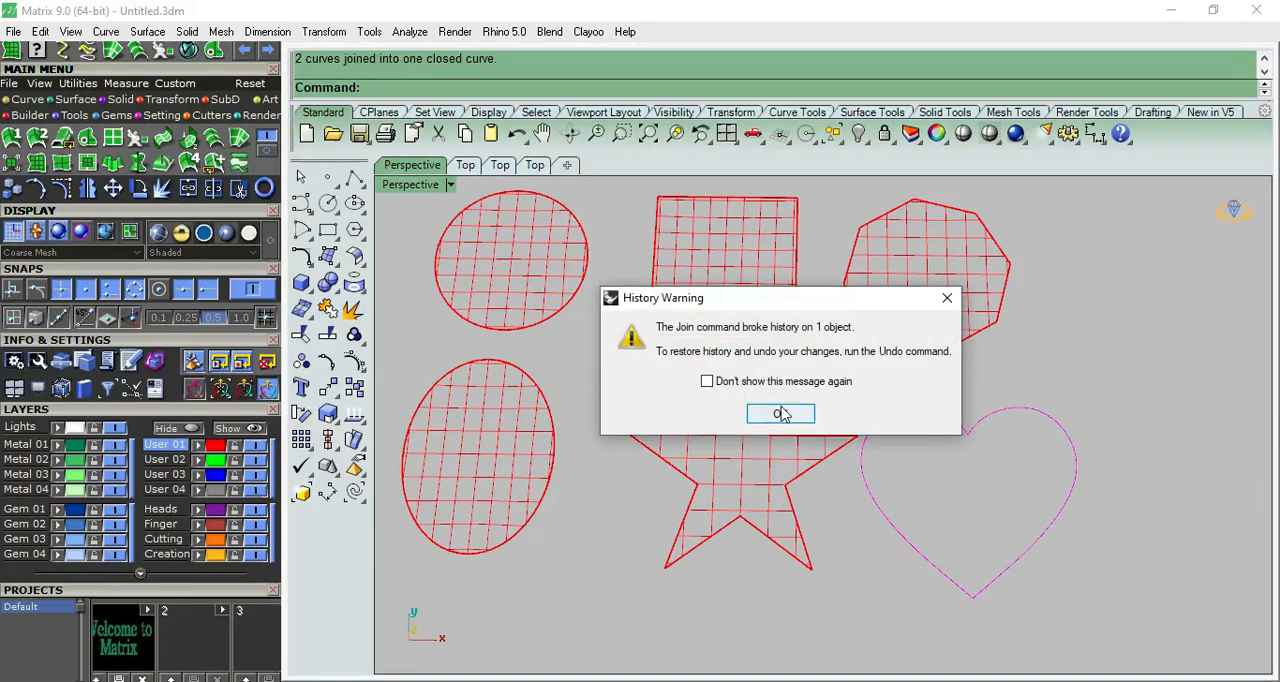
left_click(771, 409)
left_click(53, 164)
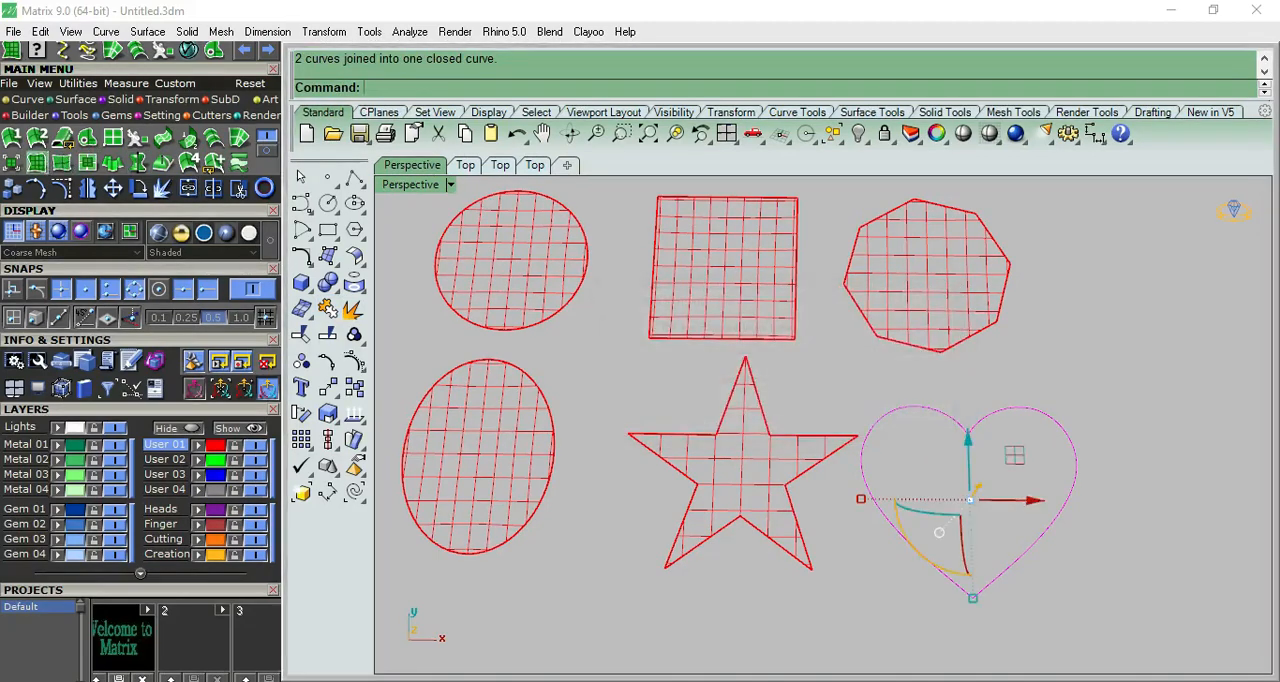
left_click(848, 532)
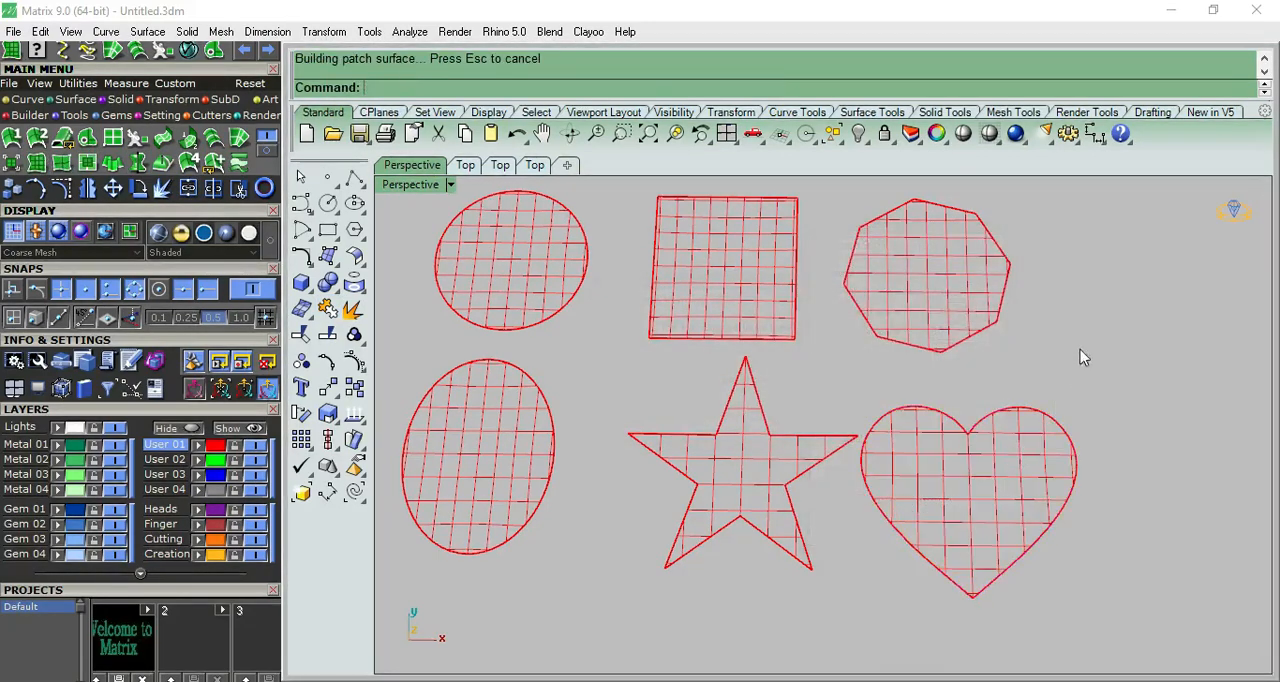
Display the model shaded and examine all six patch surfaces in the Perspective view.
left_click(961, 136)
scroll(962, 390, "down", 3)
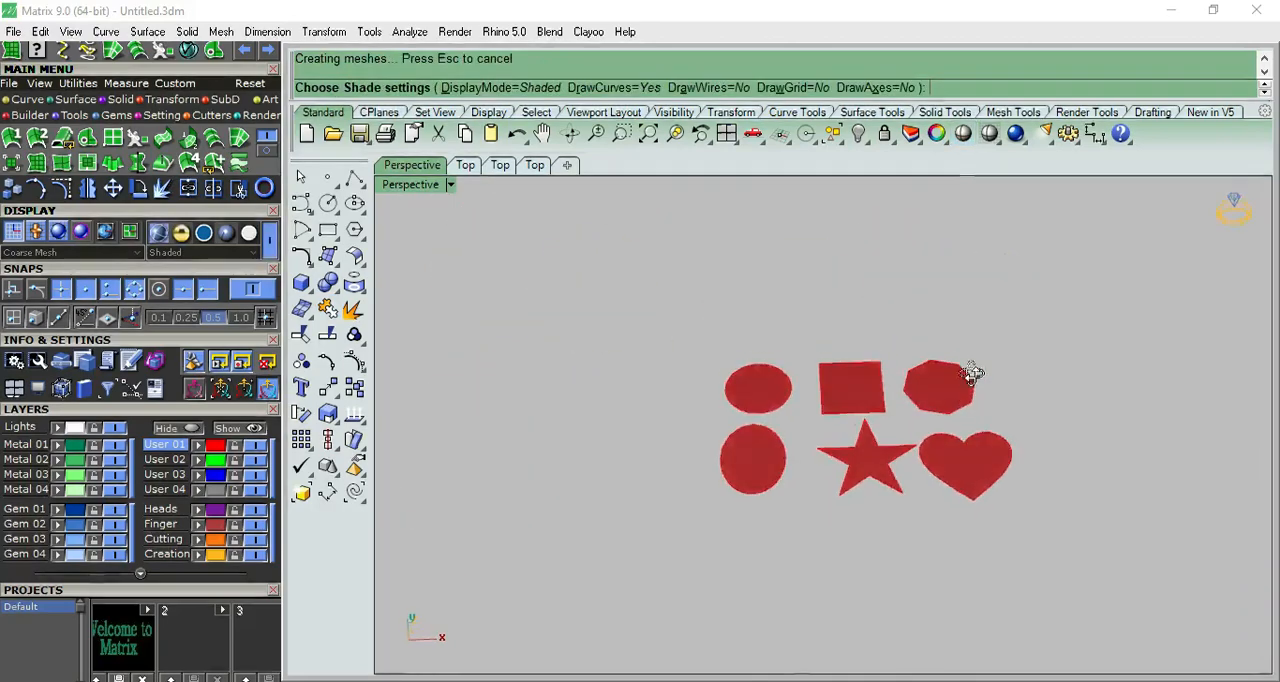
right_click_drag(967, 651, 988, 446)
key("Escape")
scroll(985, 428, "up", 5)
left_click(971, 460)
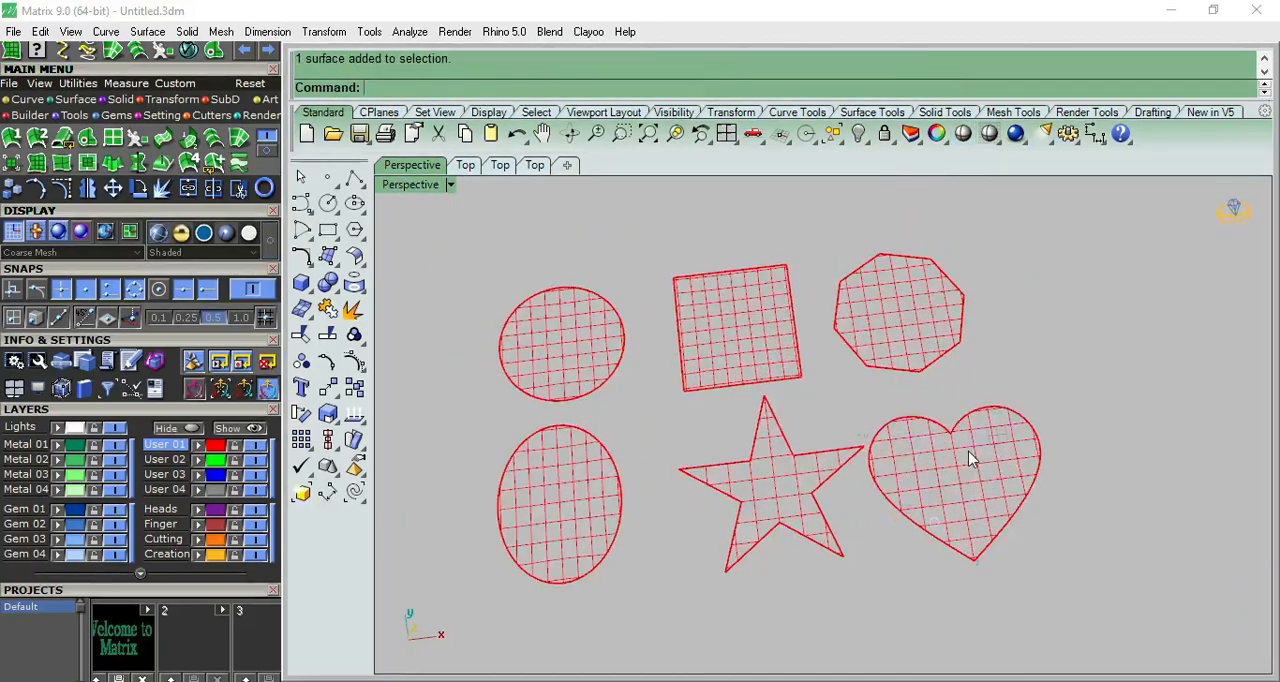
scroll(750, 411, "down", 3)
right_click_drag(752, 413, 820, 391)
scroll(852, 291, "up", 6)
left_click(891, 229)
scroll(900, 358, "down", 3)
Select all six patch surfaces in the Top view and move them along positive Y, clear of their original curves.
key("ctrl+F1")
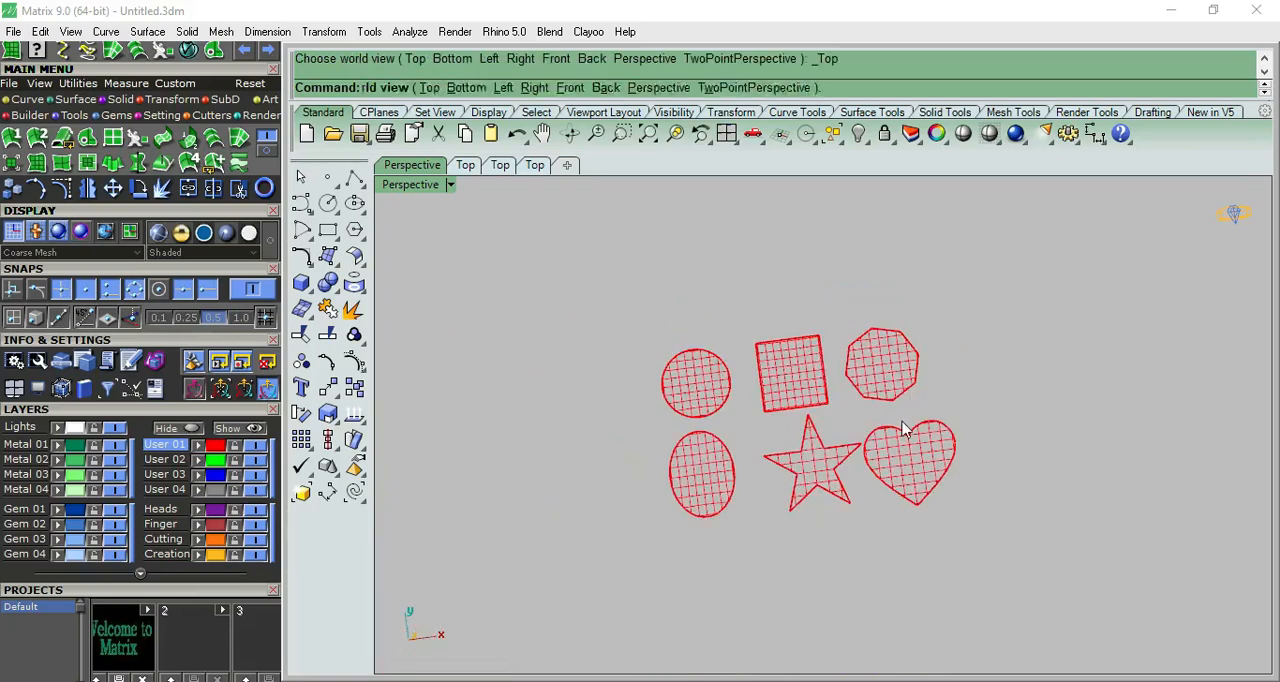
left_click(922, 466)
left_click(812, 467, "shift")
left_click(726, 462, "shift")
left_click(712, 362, "shift")
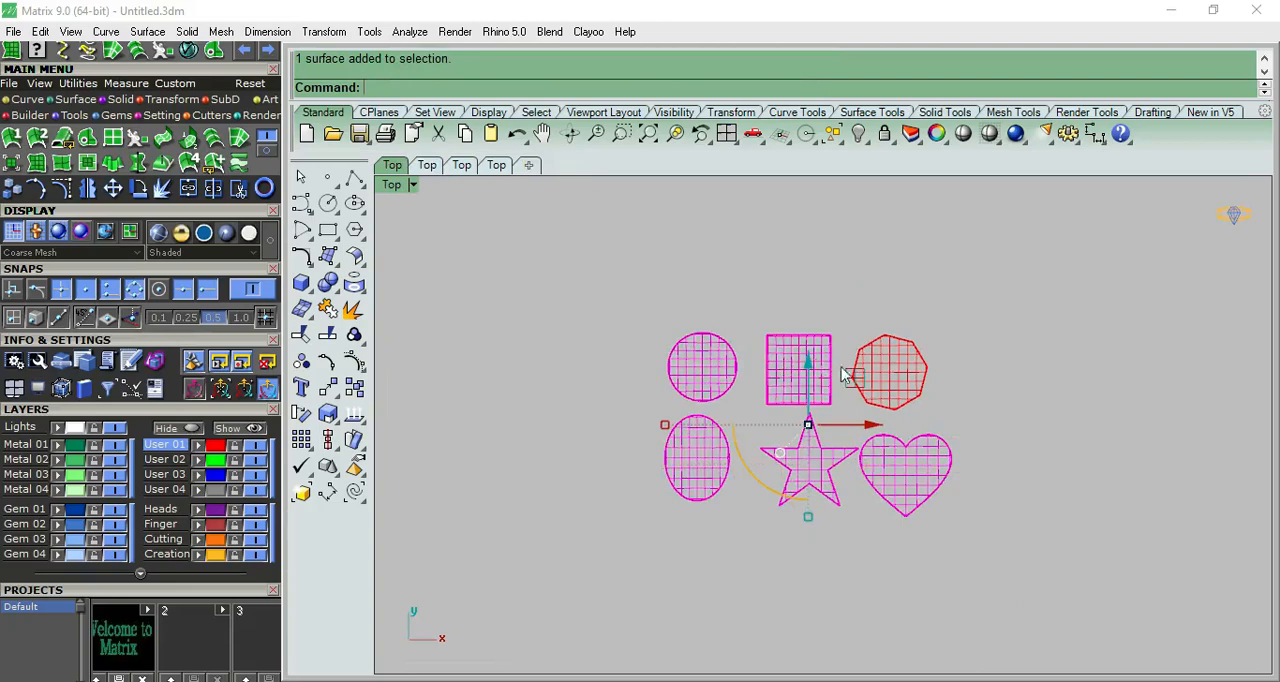
left_click(810, 367)
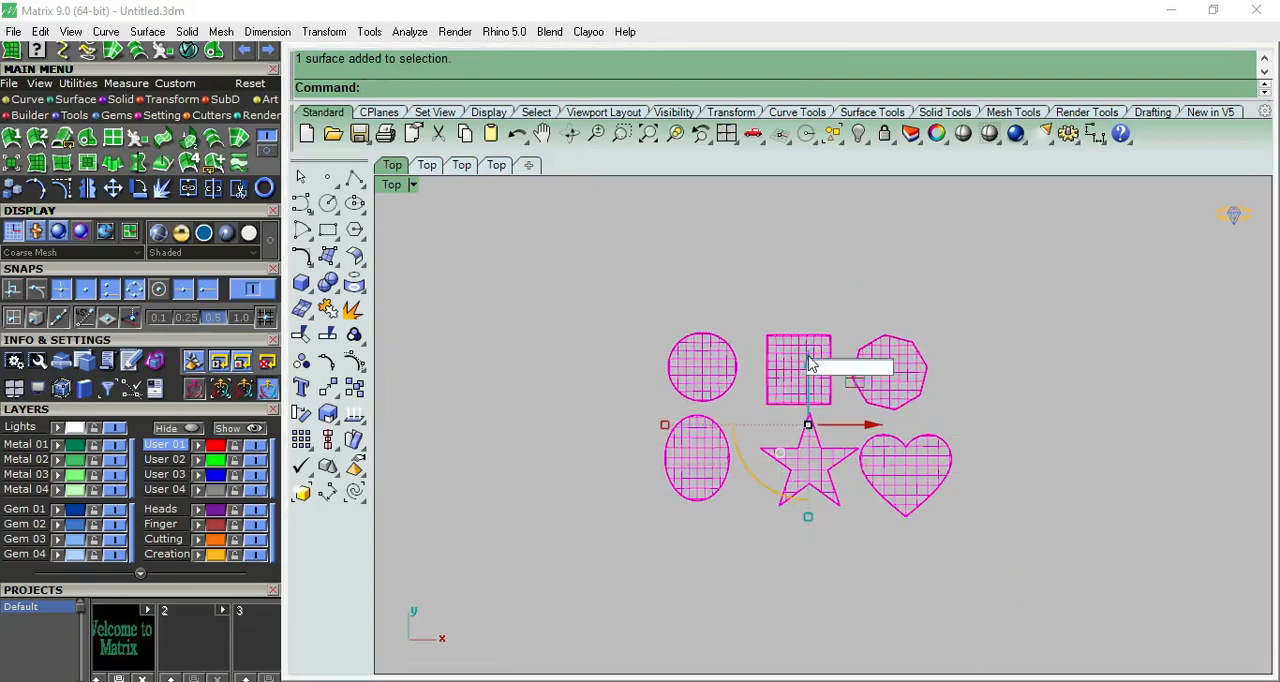
type("2")
key("Return")
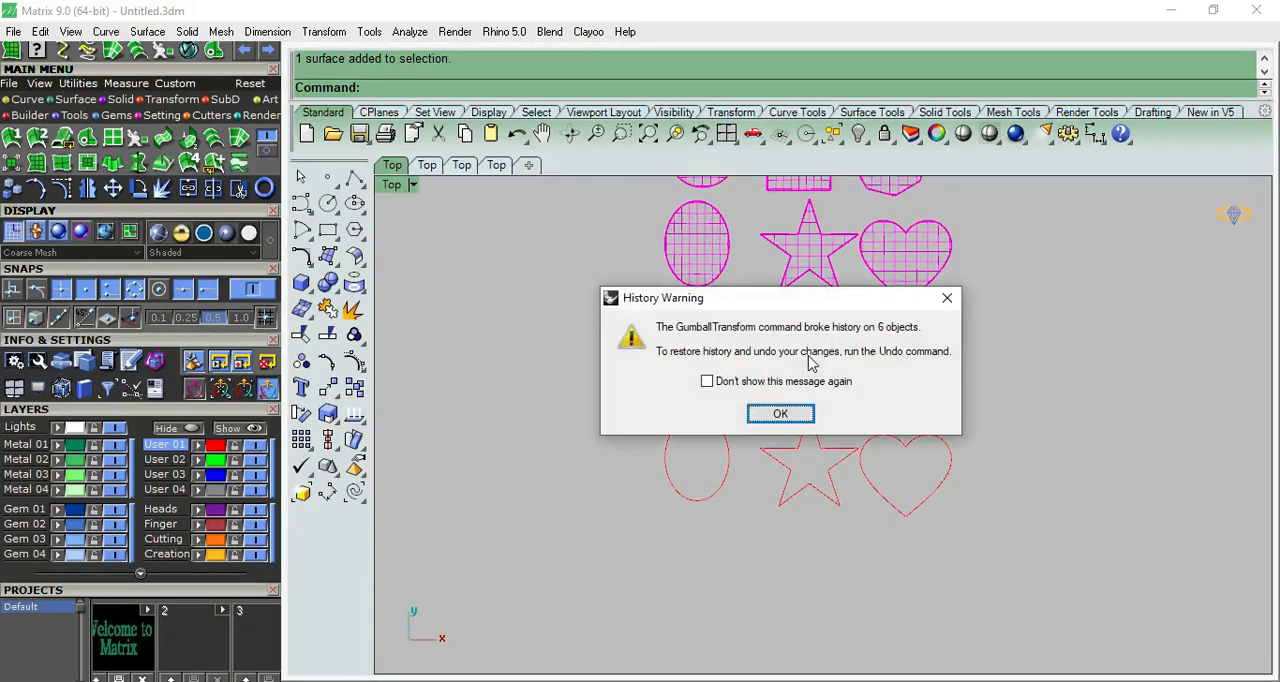
left_click(771, 411)
Examine the moved patch surfaces shaded beside their original curves and return to the Top view.
left_click(1006, 318)
right_click_drag(1006, 318, 974, 422)
left_click(963, 134)
scroll(895, 263, "down", 4)
left_click(897, 267)
key("F8")
left_click(909, 318)
scroll(908, 310, "up", 4)
right_click_drag(906, 304, 962, 419)
key("F5")
right_click_drag(926, 374, 926, 422)
scroll(922, 416, "down", 6)
scroll(914, 423, "up", 4)
right_click_drag(834, 422, 828, 400)
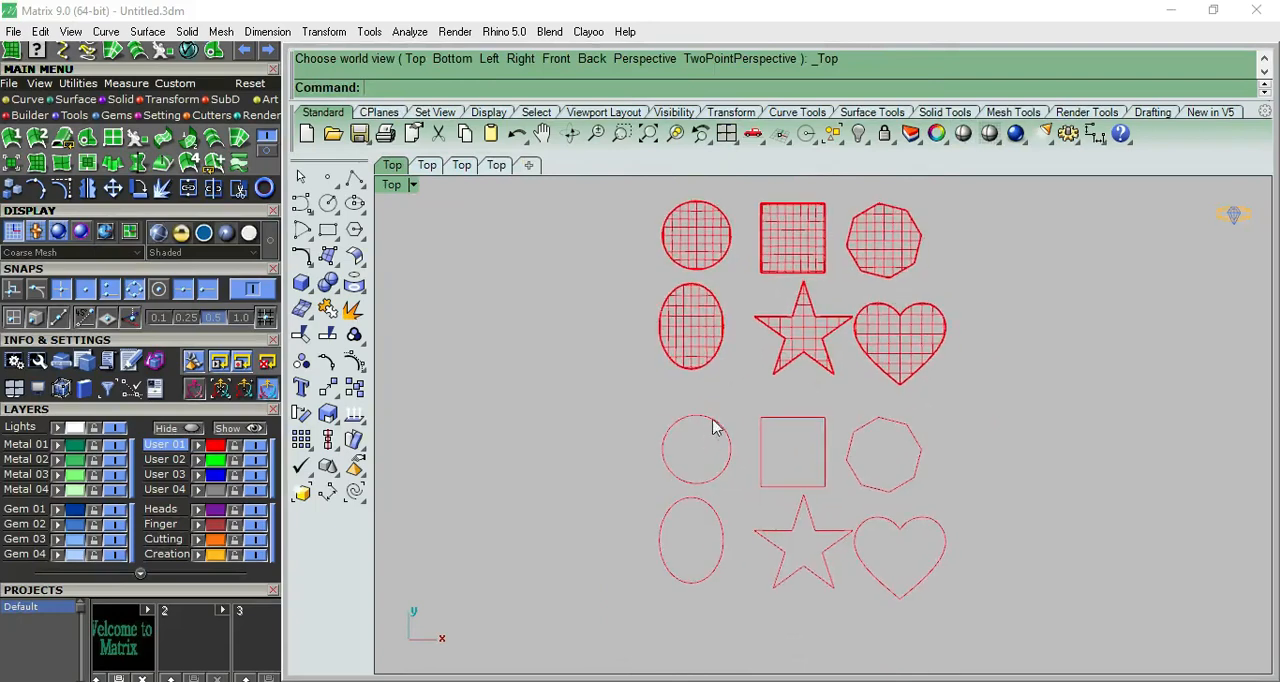
Offset the original circle curve inward by a distance of 0.5.
left_click(714, 427)
scroll(710, 400, "up", 5)
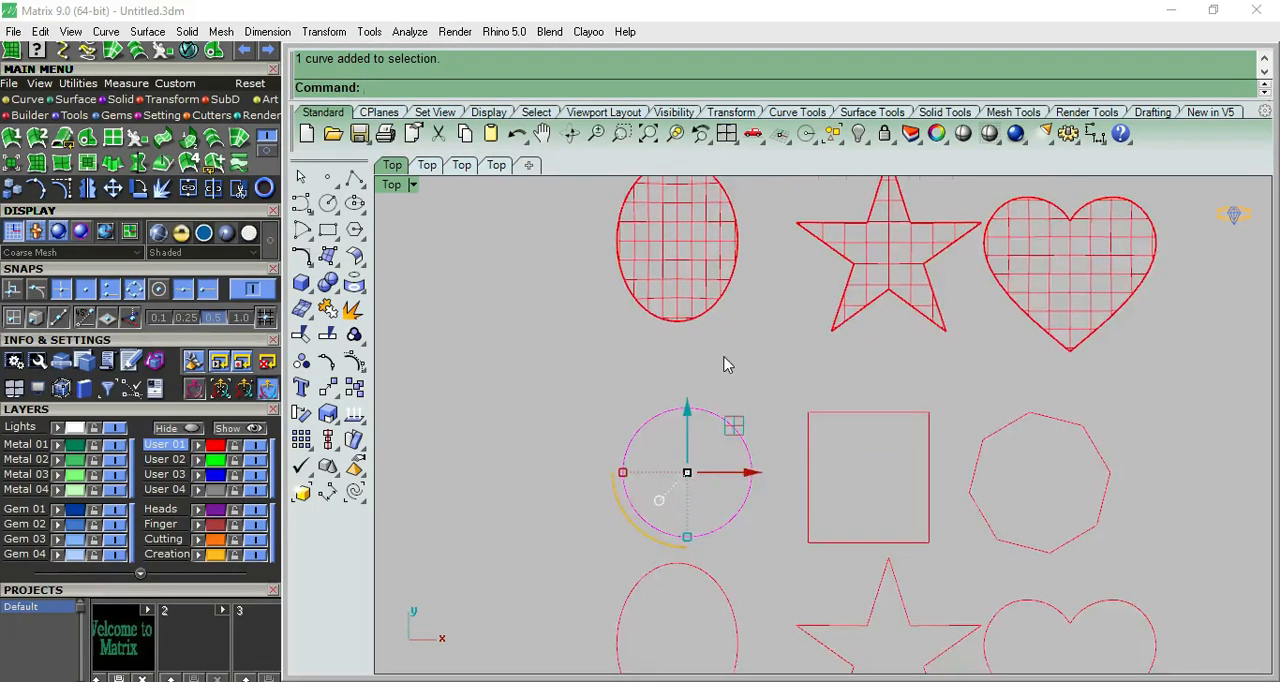
scroll(729, 341, "down", 2)
scroll(700, 399, "up", 2)
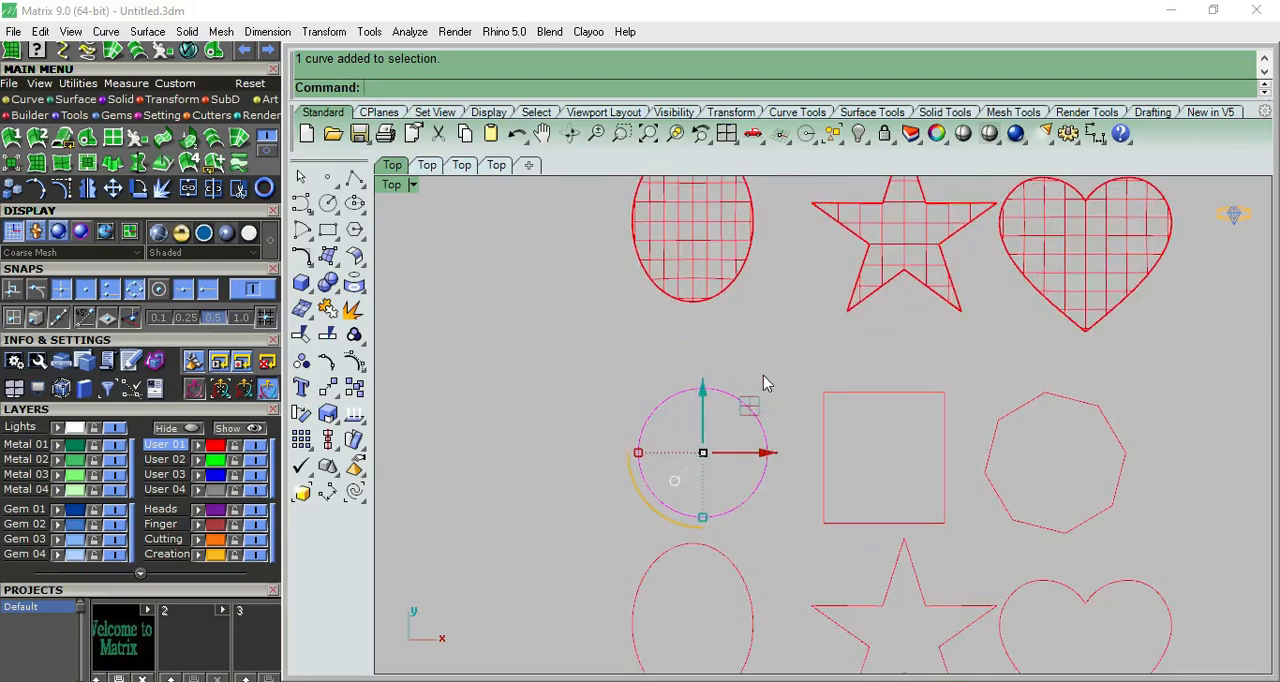
scroll(771, 362, "down", 2)
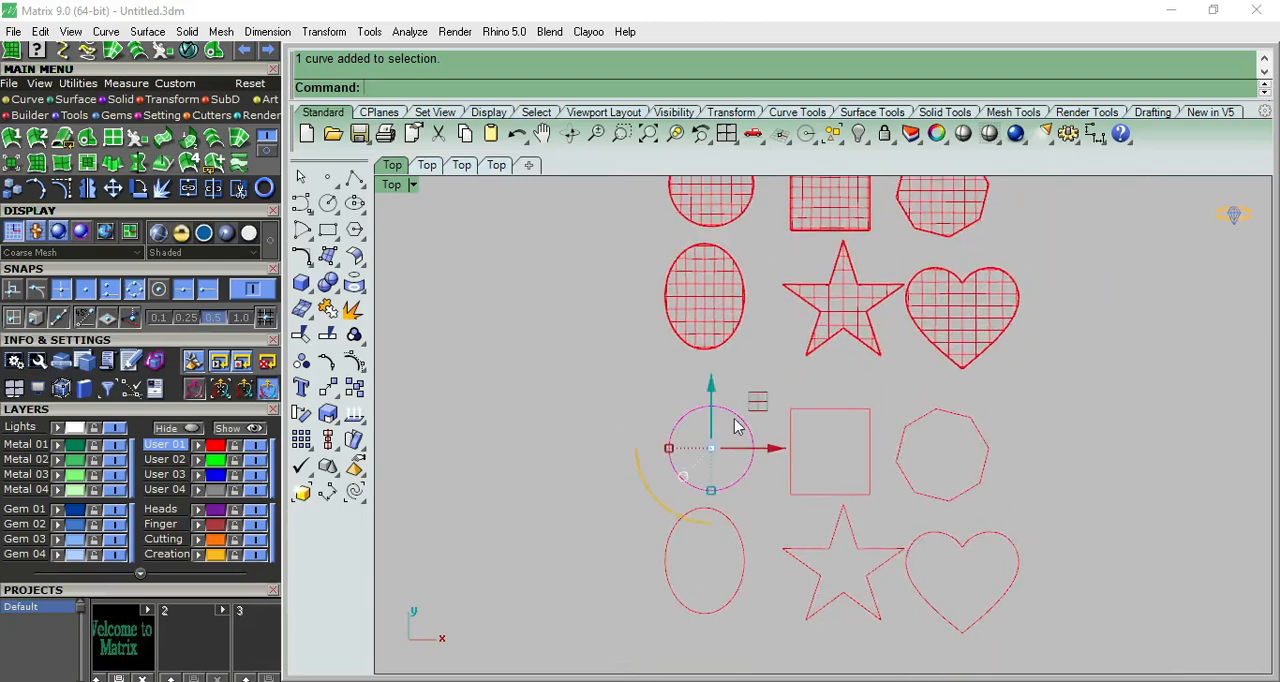
scroll(737, 425, "up", 2)
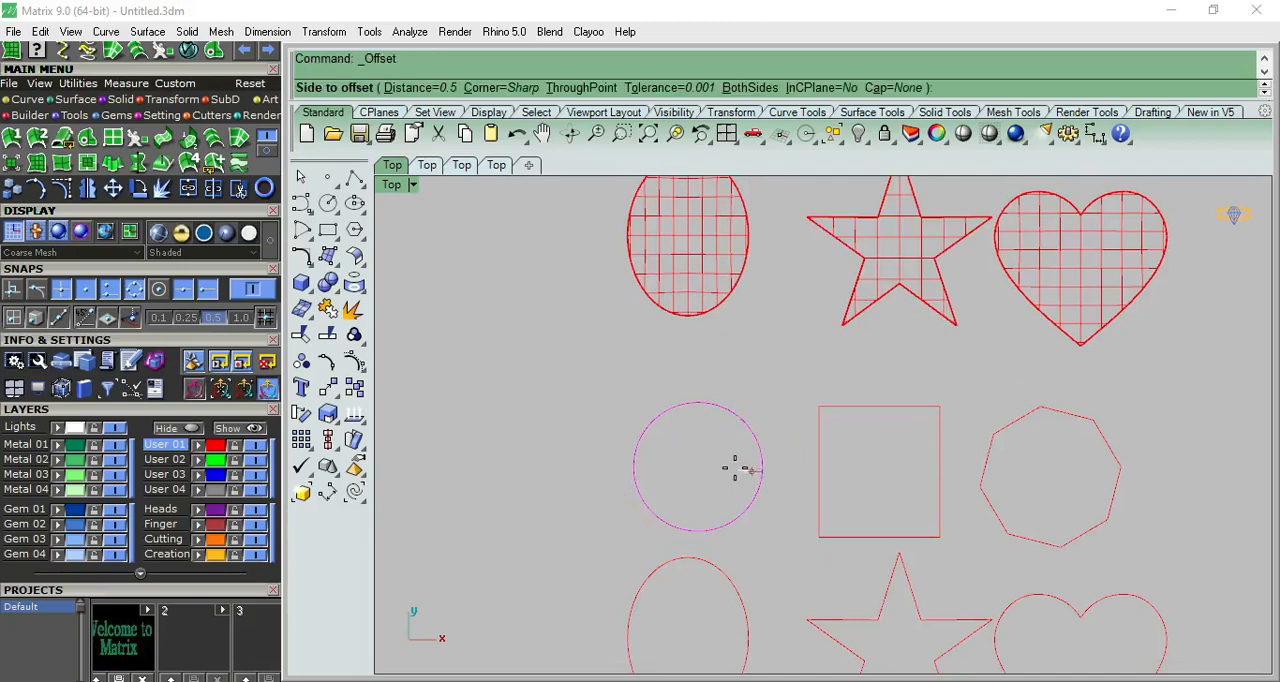
key("Return")
scroll(730, 450, "up", 2)
left_click(730, 440)
scroll(765, 354, "down", 3)
scroll(760, 415, "up", 2)
Raise the inner offset circle by 1 along Z in the Front view and switch to the Perspective view.
left_click(758, 415)
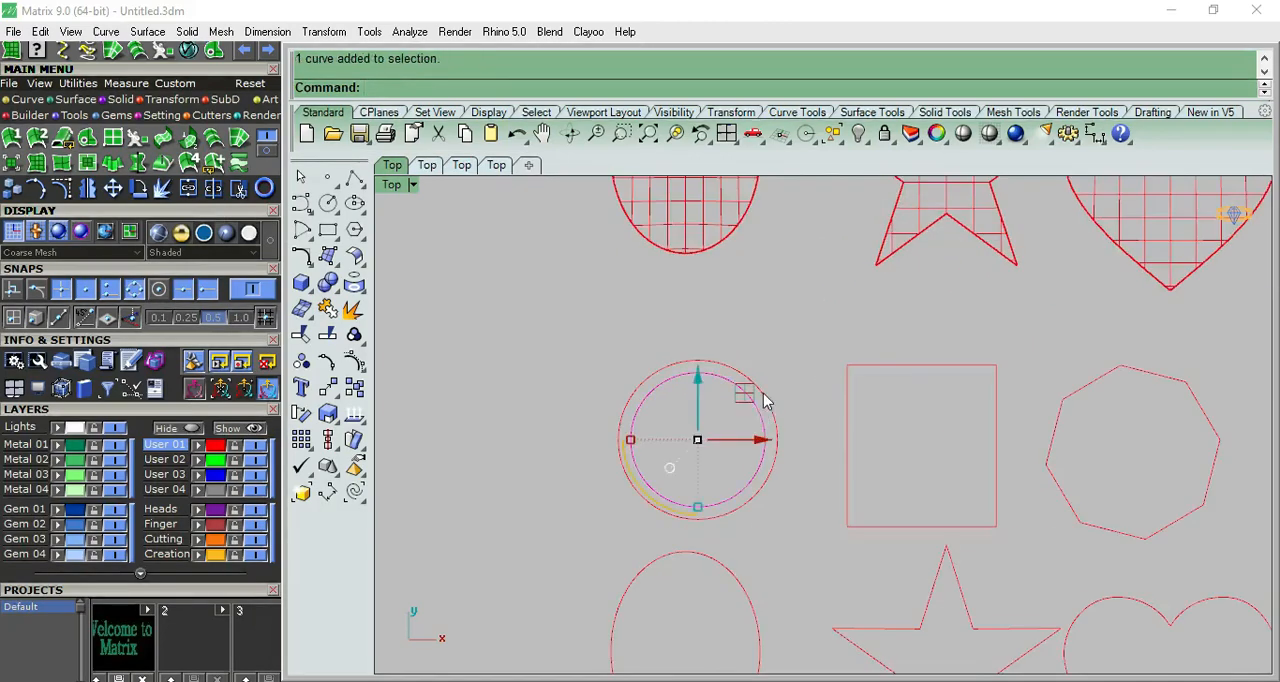
key("ctrl+F2")
scroll(702, 532, "up", 3)
left_click(694, 534)
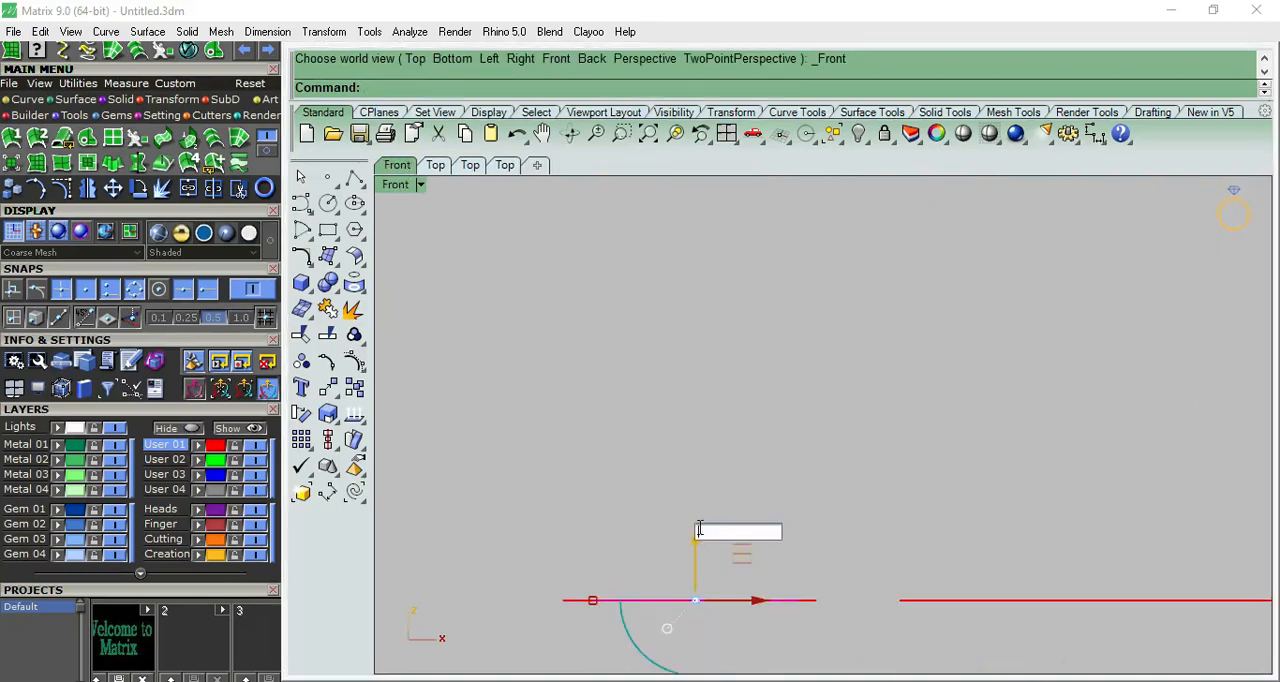
type("1")
key("Return")
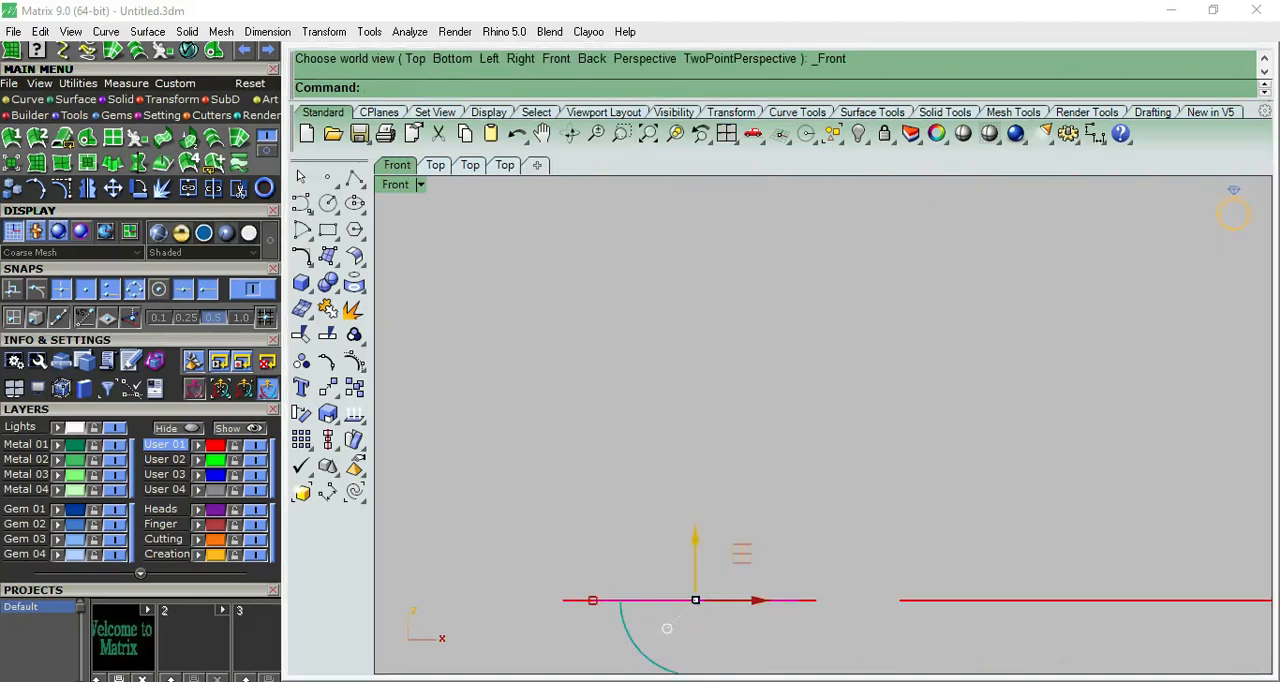
left_click(780, 414)
key("ctrl+F4")
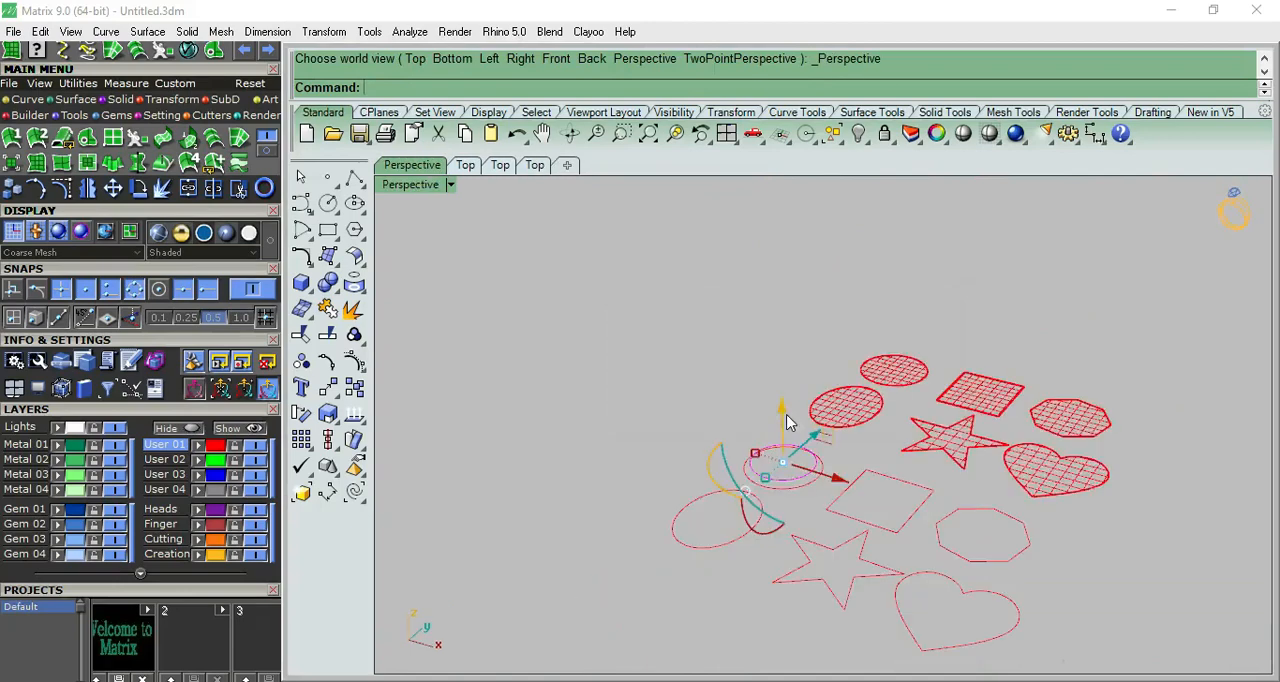
Select the original circle and its raised inner offset circle and fill them with one patch surface using automatic trim.
left_click(786, 390)
scroll(787, 419, "up", 5)
right_click_drag(788, 420, 863, 574)
scroll(788, 427, "up", 3)
left_click_drag(727, 441, 727, 436)
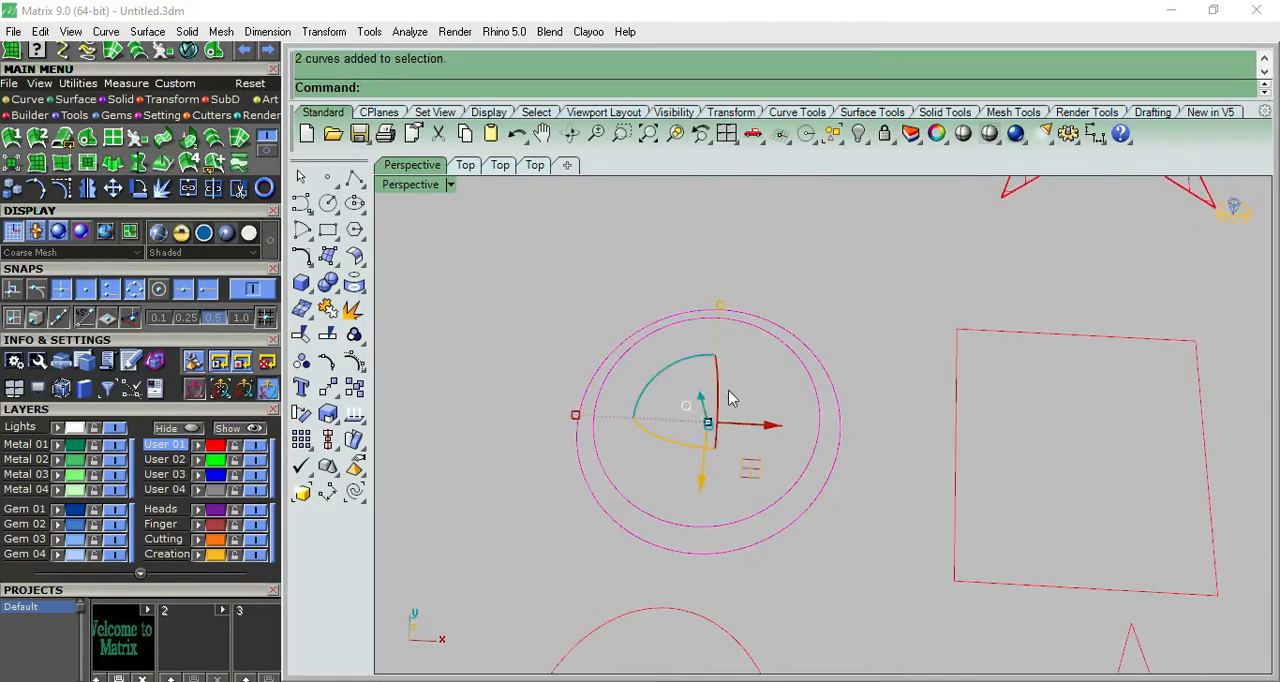
scroll(635, 368, "down", 3)
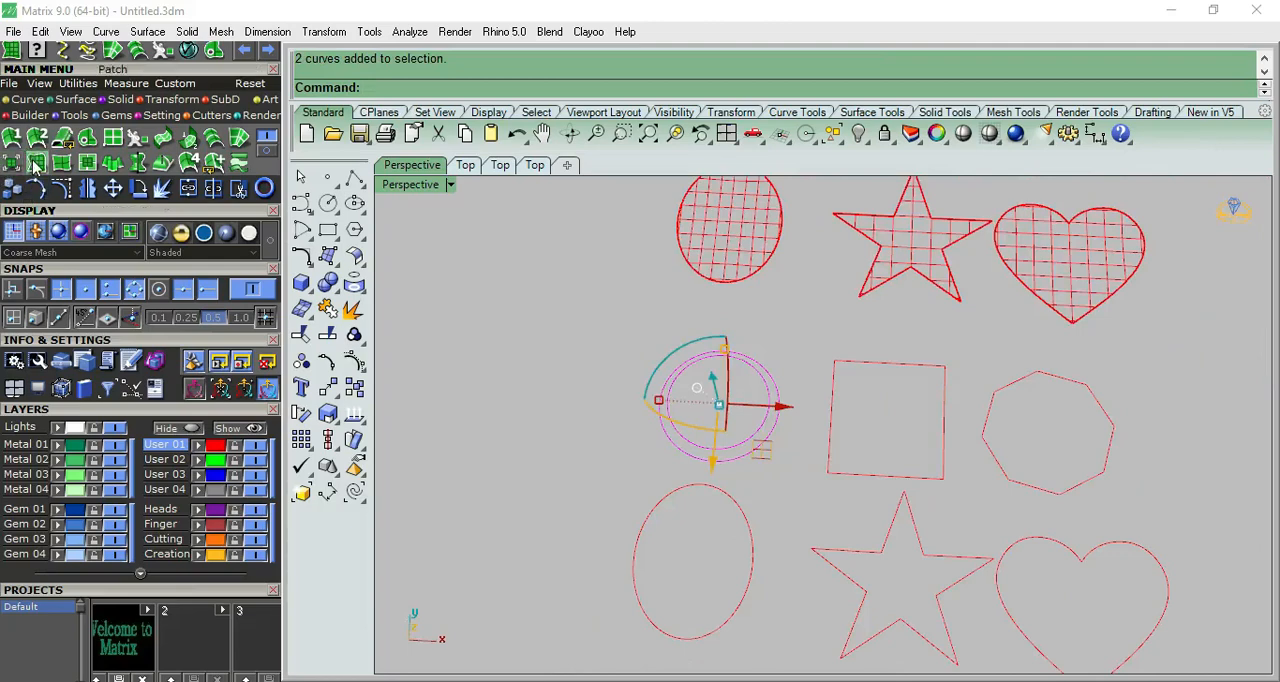
left_click(35, 163)
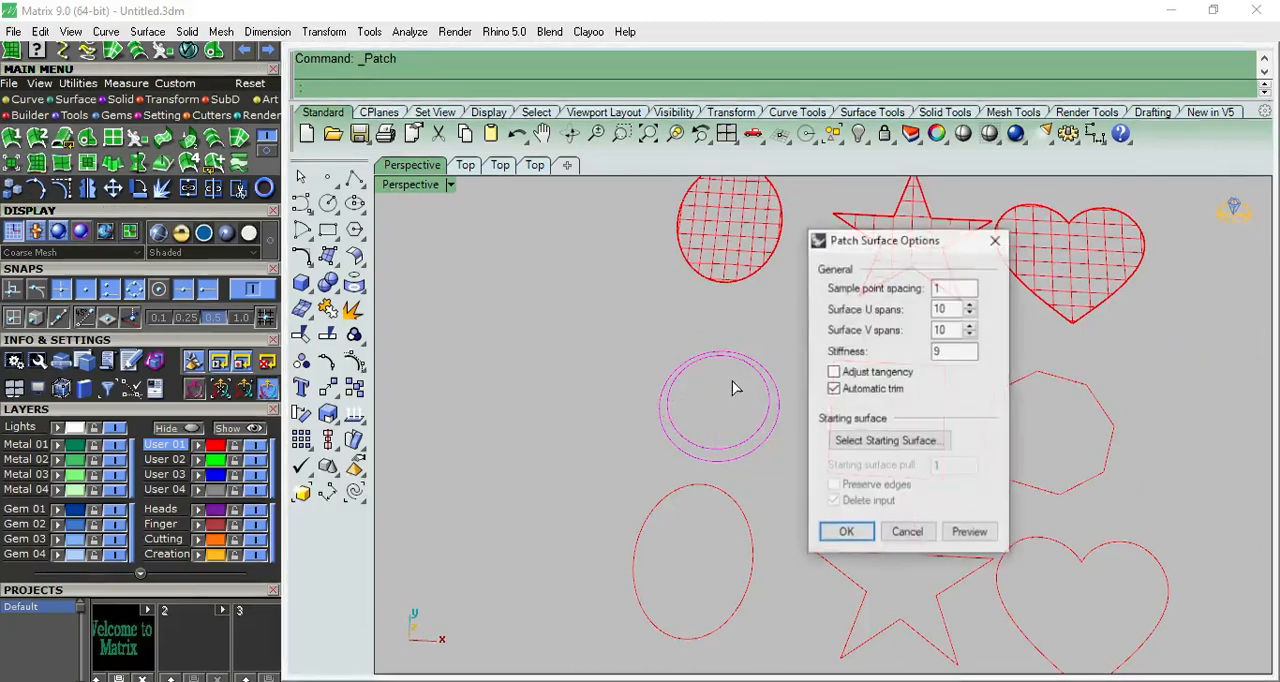
left_click(846, 533)
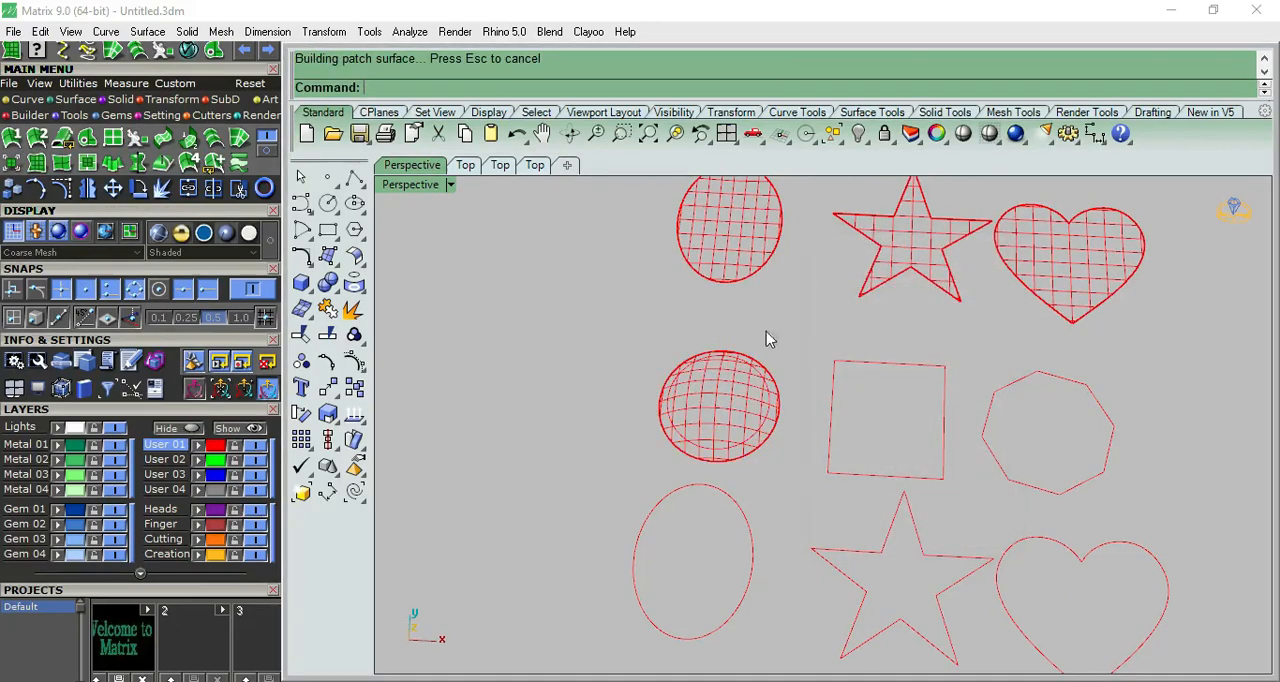
Examine the circle patch shaded and in wireframe from the Front and Top views, comparing it with the raised inner circle.
left_click(962, 133)
mouse_move(705, 442)
right_mouse_down()
mouse_move(723, 210)
mouse_move(700, 337)
mouse_move(591, 286)
right_mouse_up()
key("F2")
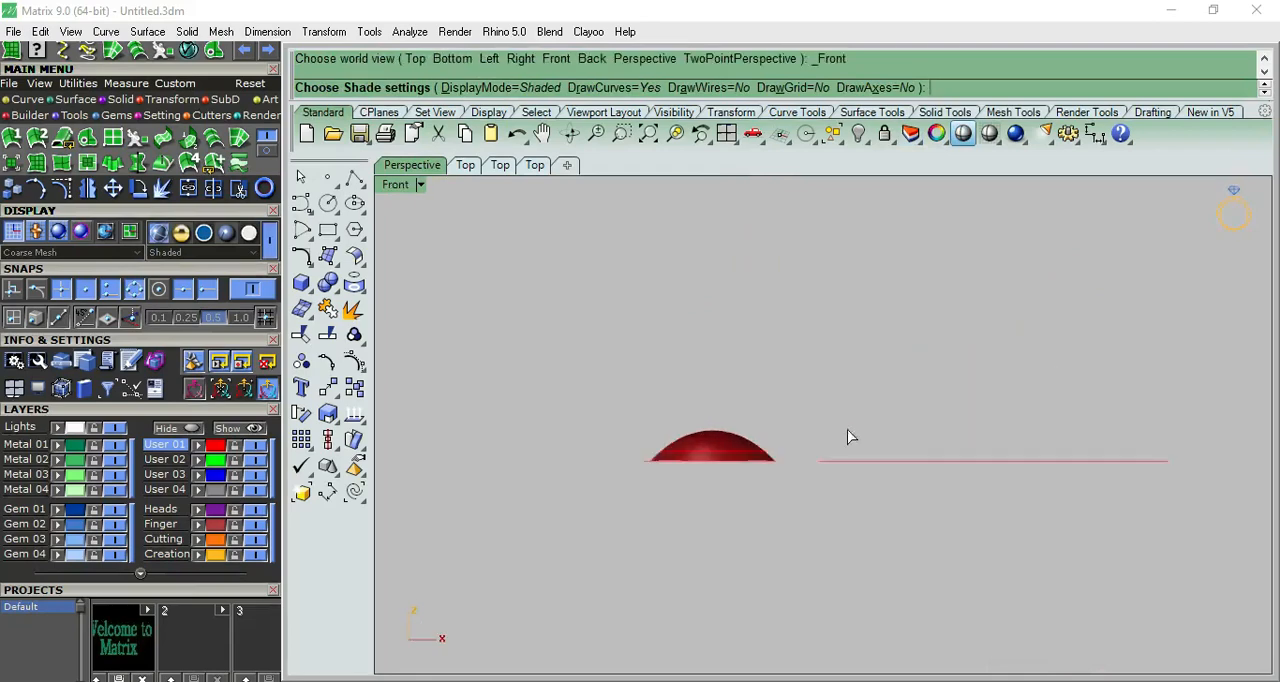
scroll(722, 455, "up", 6)
key("Escape")
scroll(790, 437, "up", 6)
key("F1")
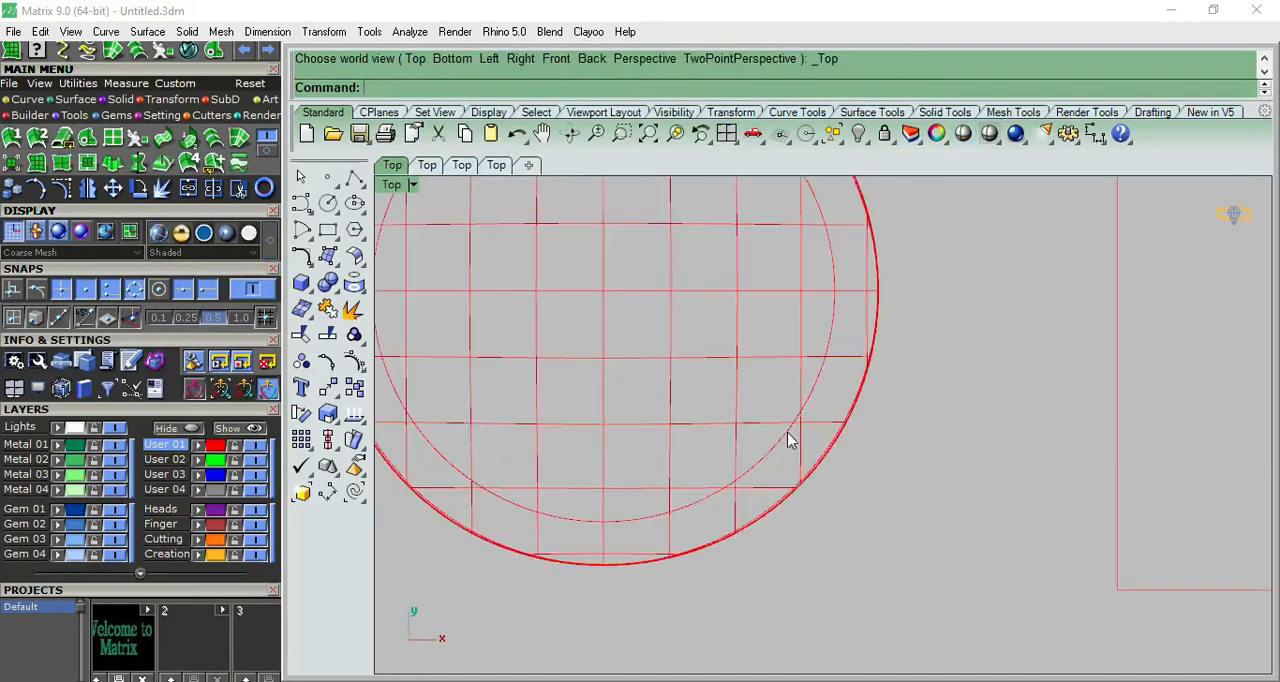
scroll(716, 497, "down", 5)
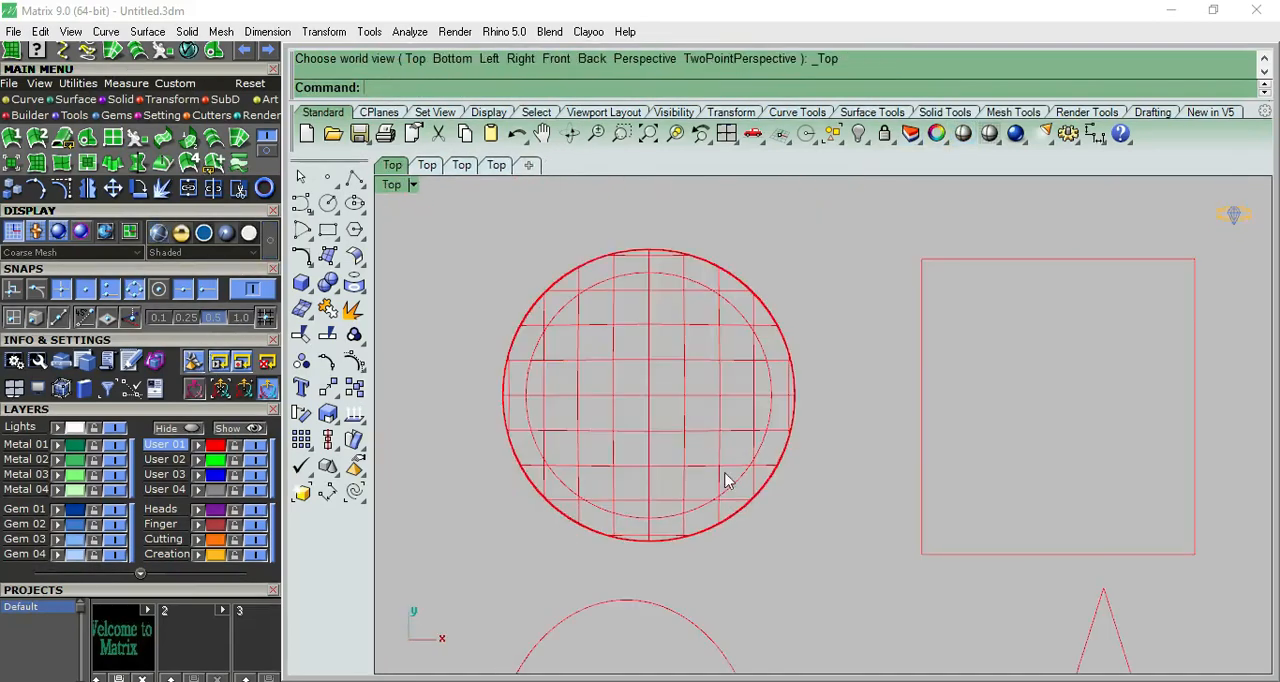
key("F2")
left_click(736, 452)
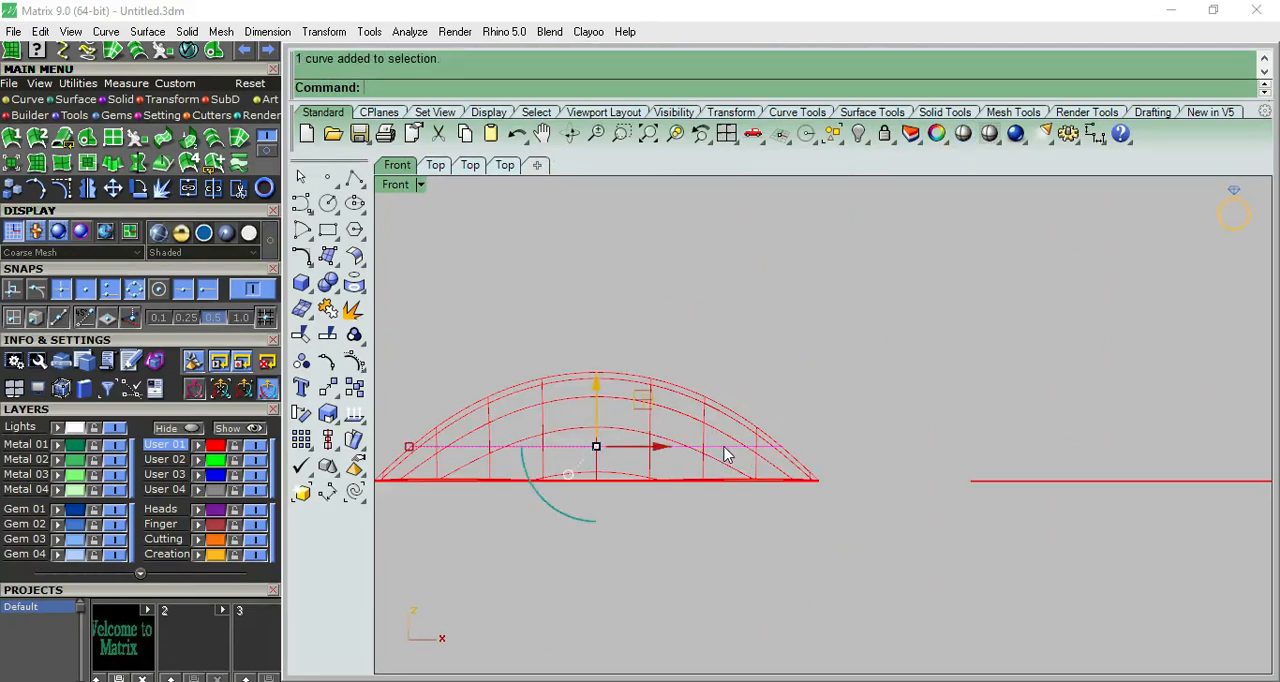
right_click_drag(681, 438, 818, 468)
mouse_move(736, 414)
left_mouse_down()
mouse_move(735, 400)
mouse_move(736, 430)
mouse_move(736, 406)
left_mouse_up()
key("ctrl+F1")
Offset the original square and octagon curves inward by a distance of 0.5 in the Top view.
right_click_drag(781, 388, 671, 436)
scroll(712, 432, "down", 7)
left_click(748, 558)
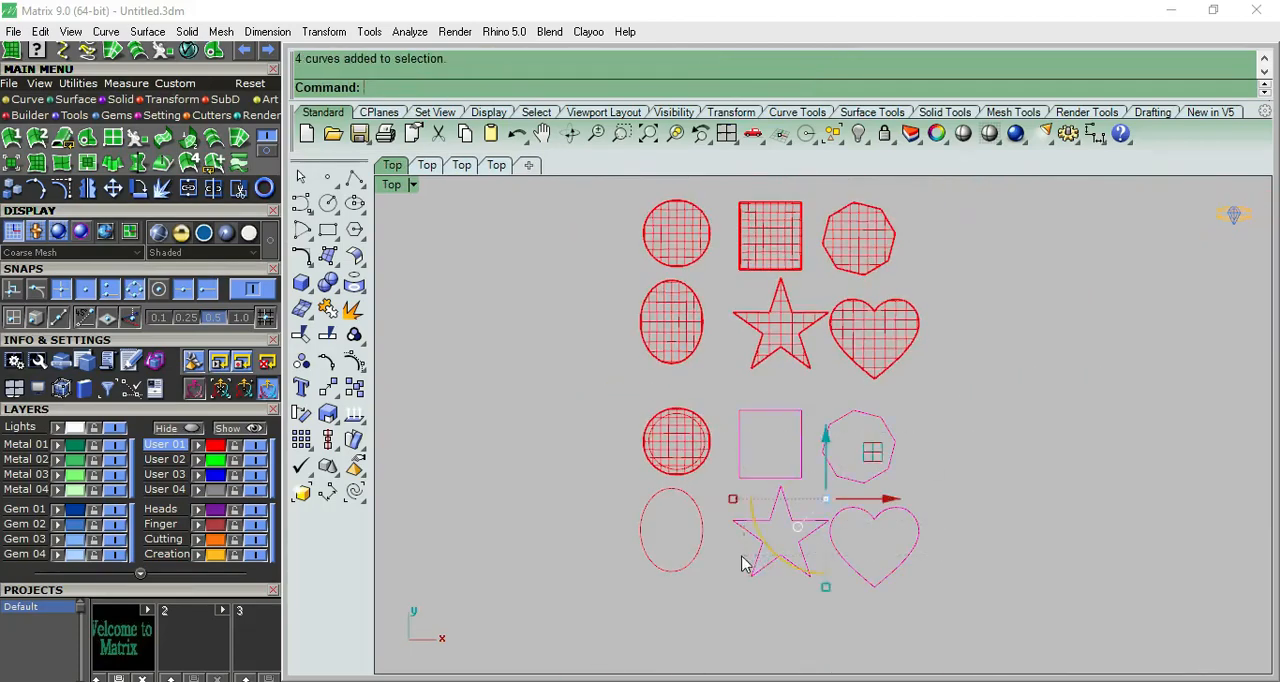
scroll(680, 554, "up", 3)
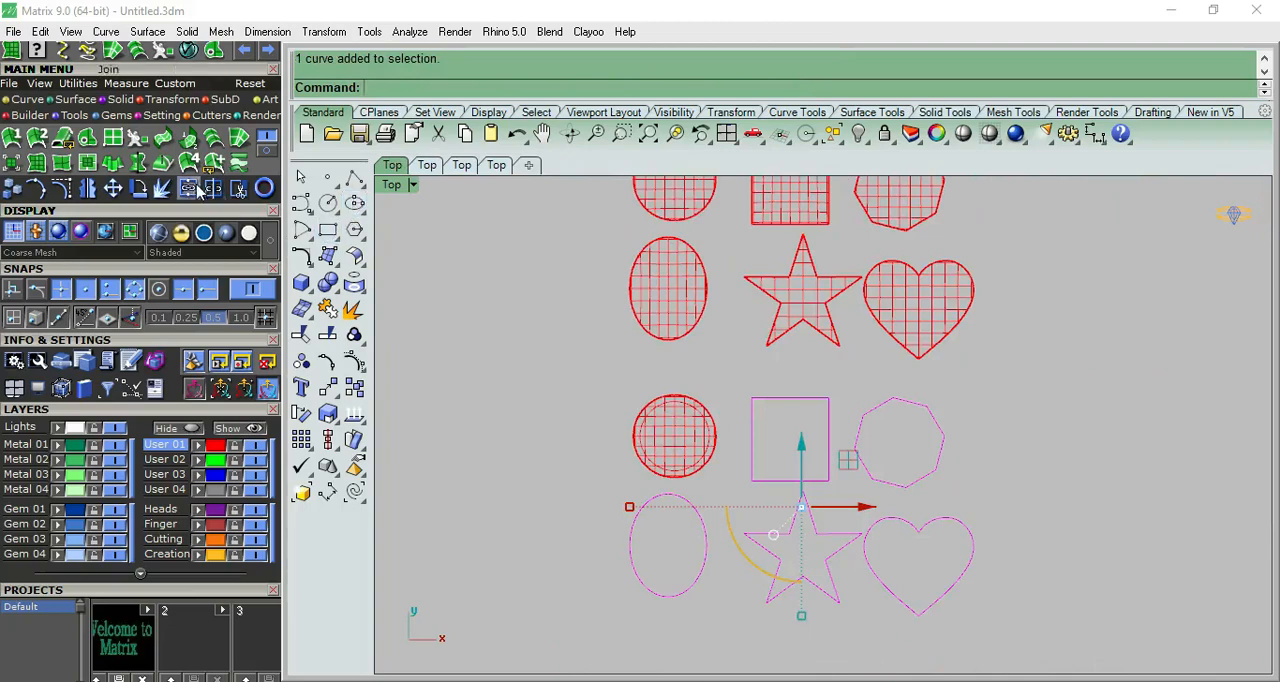
type("of")
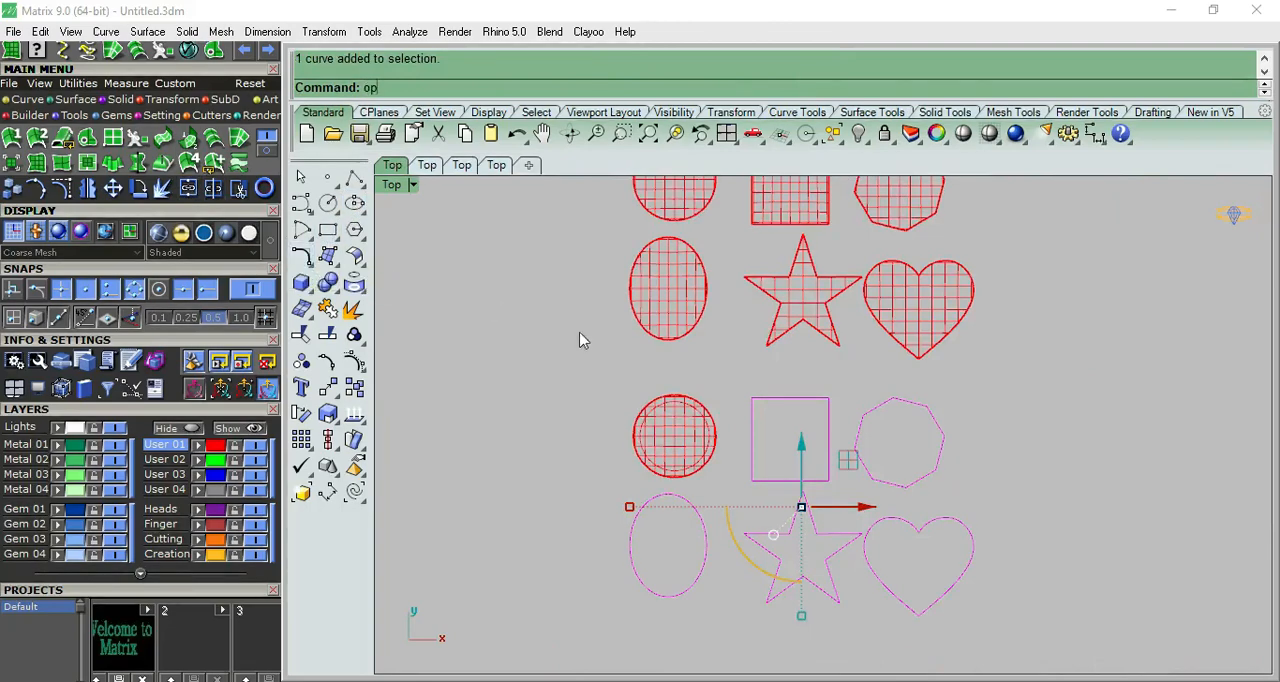
key("Return")
left_click(770, 409)
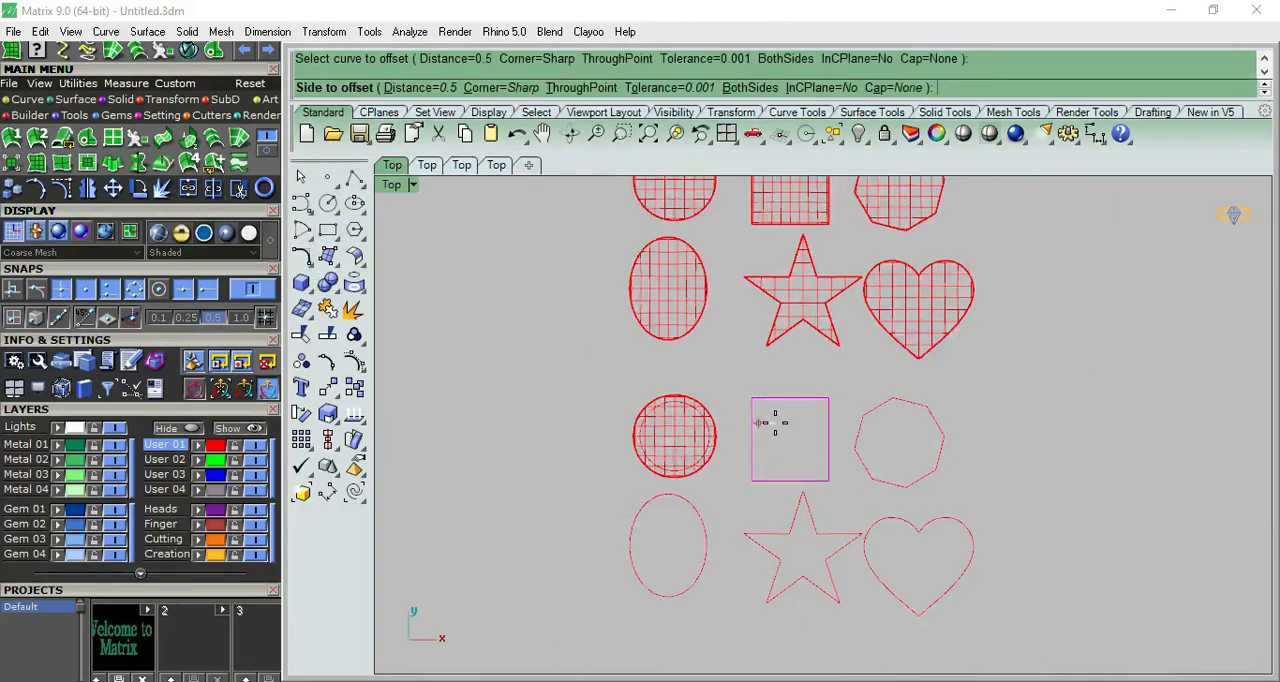
scroll(774, 423, "up", 4)
left_click(772, 421)
left_click(941, 414)
key("Return")
left_click(969, 452)
Offset the original heart, star and ellipse curves inward by the same 0.5 distance.
scroll(816, 376, "down", 4)
left_click(866, 426)
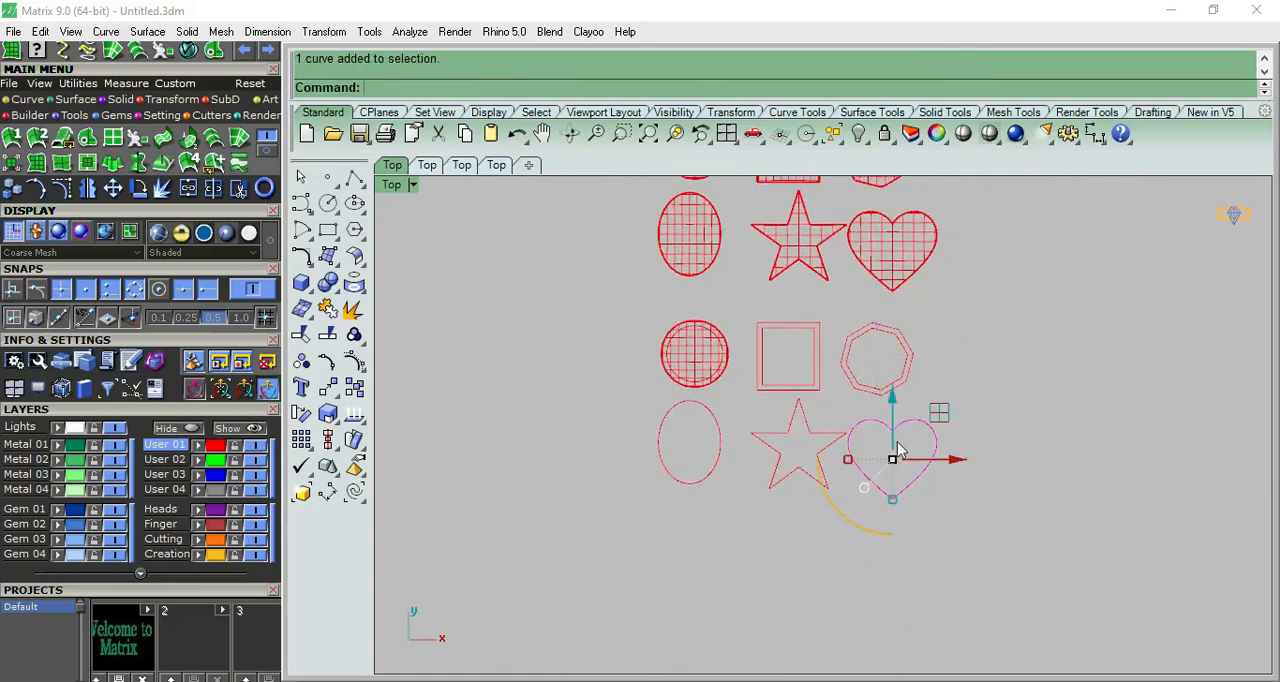
key("Return")
scroll(891, 453, "up", 4)
left_click(893, 463)
left_click(770, 425)
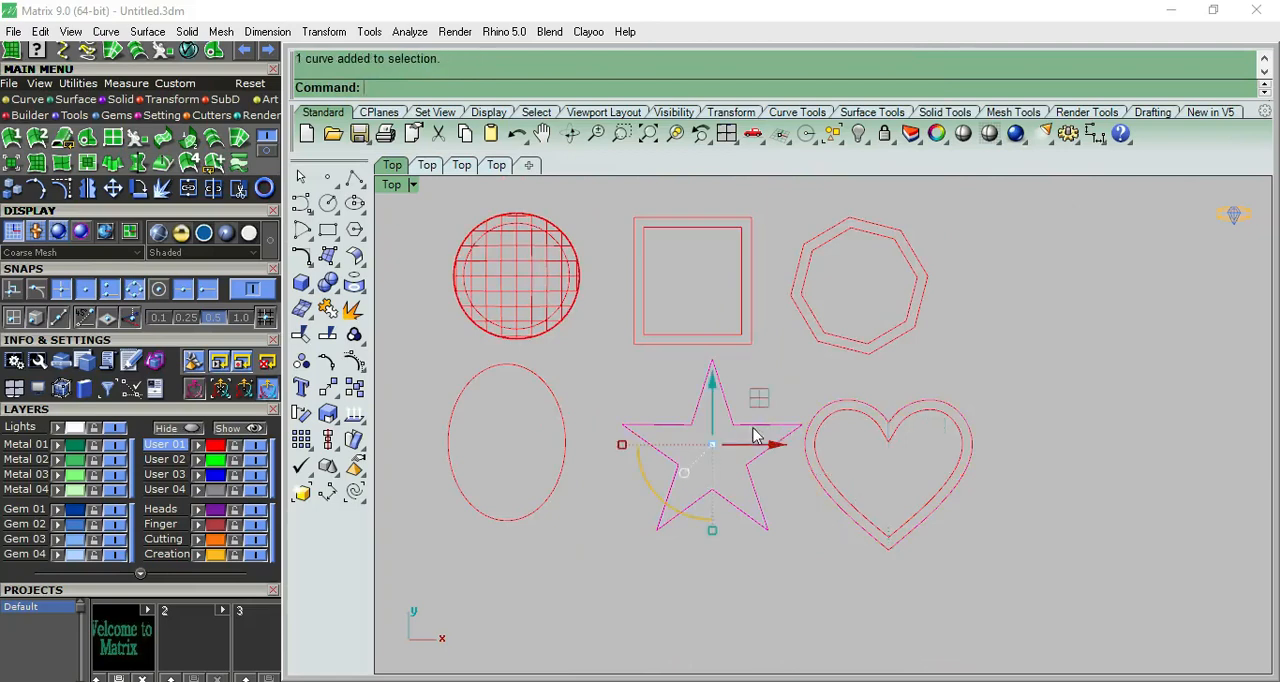
key("Return")
left_click(729, 449)
left_click(561, 412)
key("Return")
left_click(537, 413)
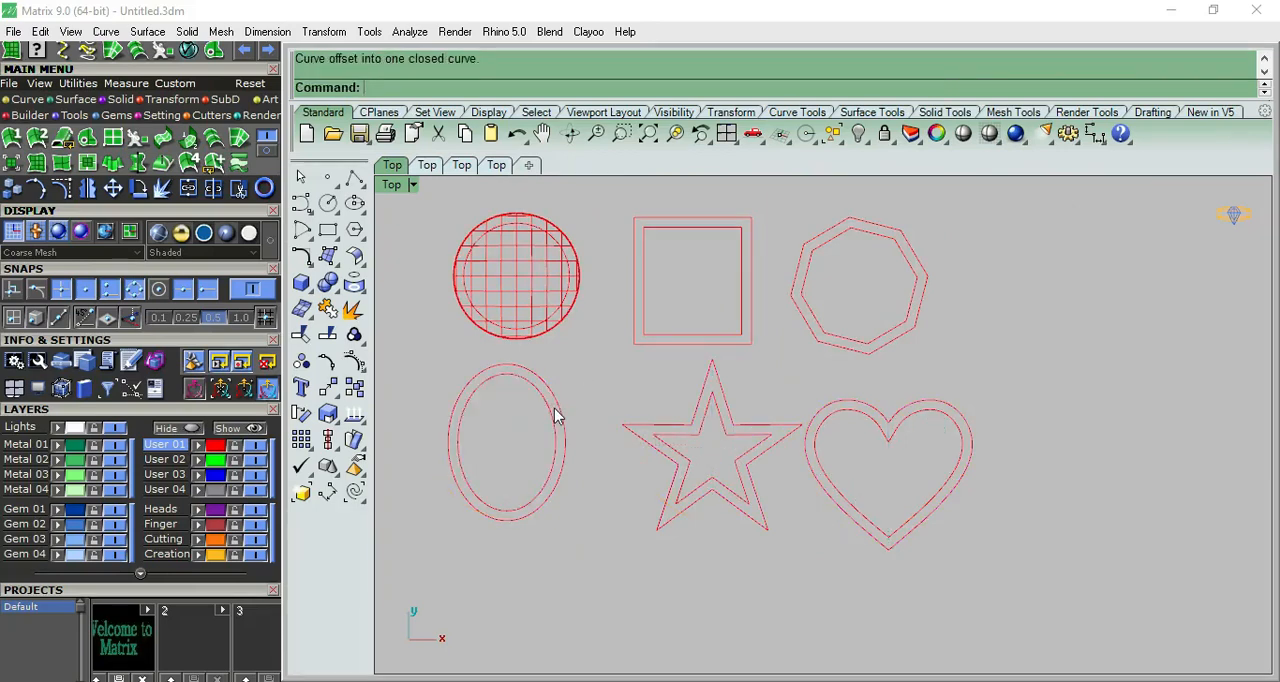
Select the inner offset curves of the ellipse, star, heart, octagon and square and raise them by 1 along Z in the Front view.
left_click(557, 417)
left_click(628, 459)
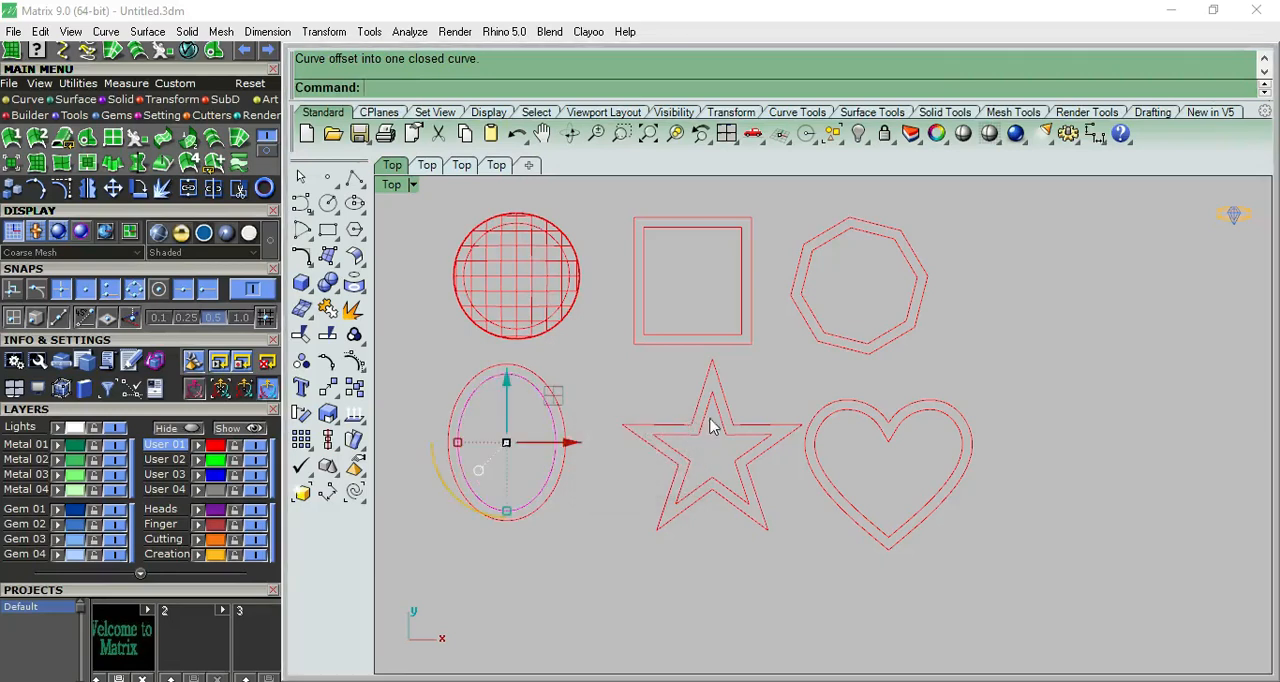
left_click(713, 418, "shift")
left_click(847, 421, "shift")
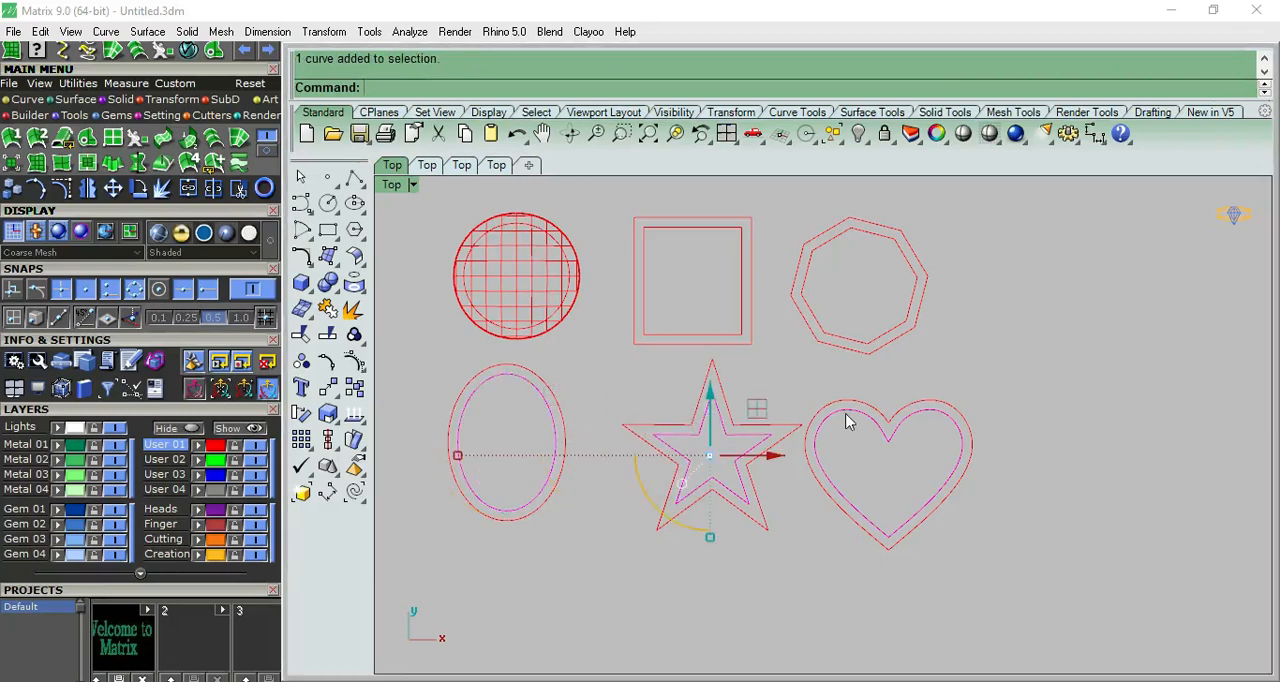
left_click(870, 350, "shift")
key("F2")
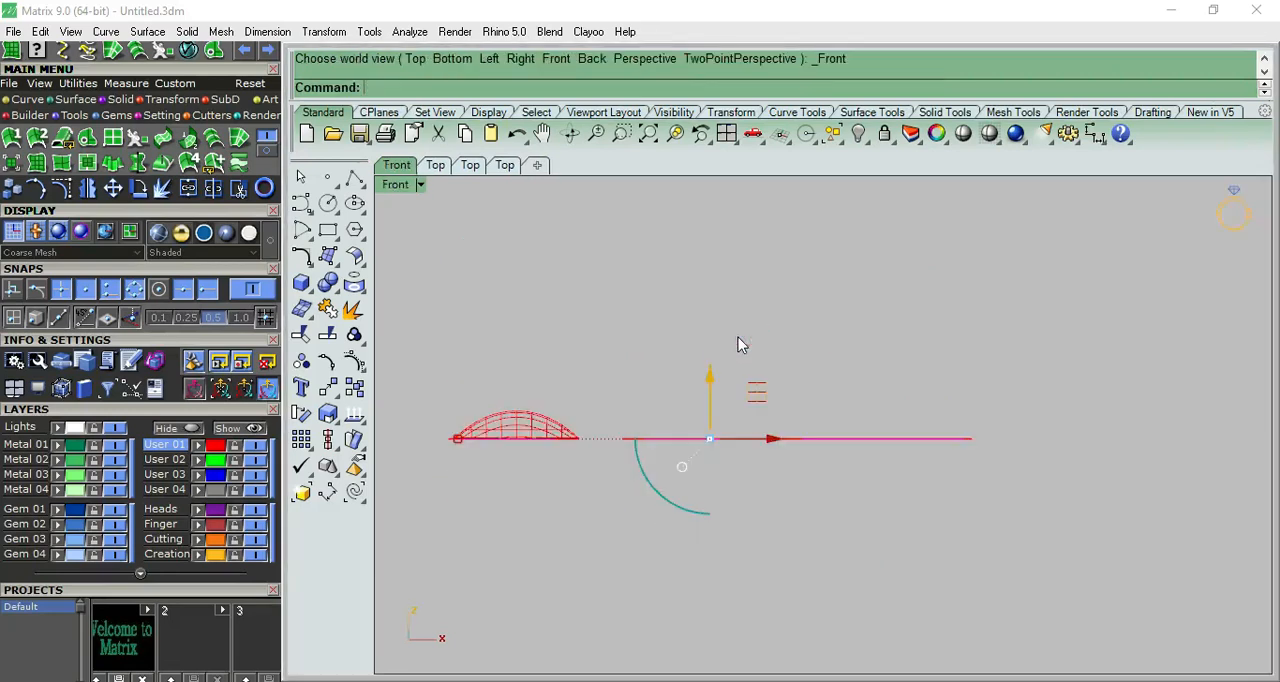
left_click(711, 373)
type("1")
key("Return")
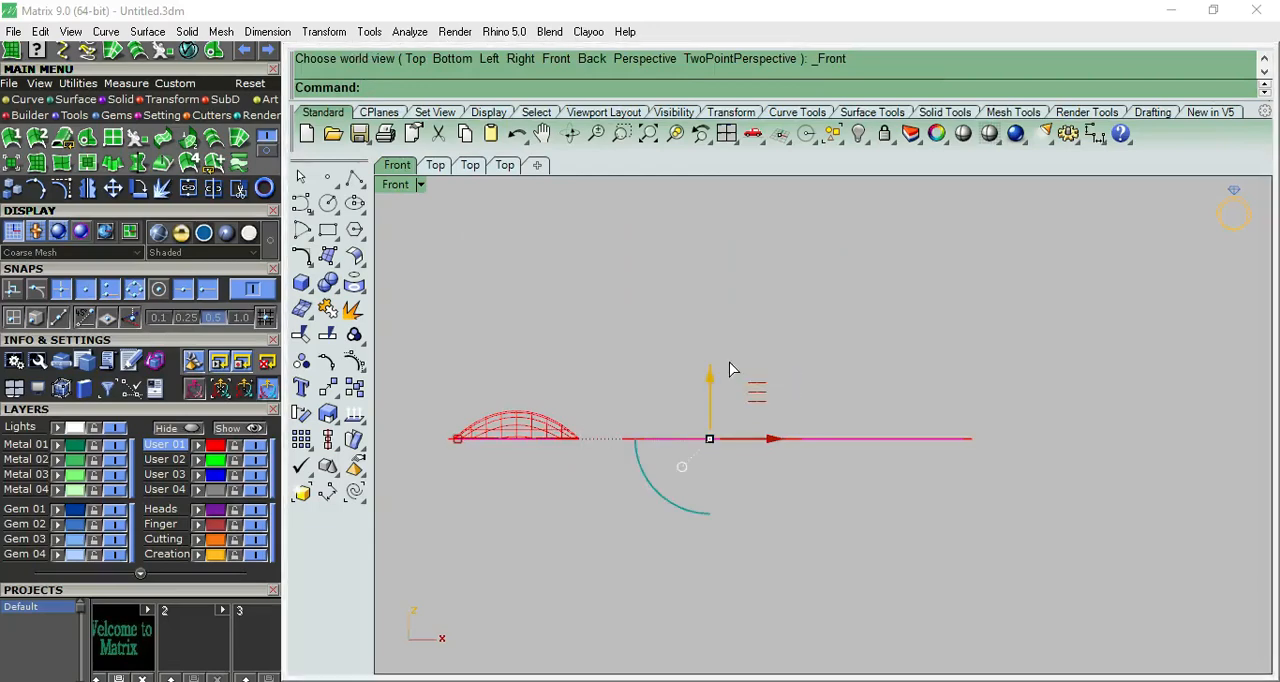
left_click(772, 410)
key("F1")
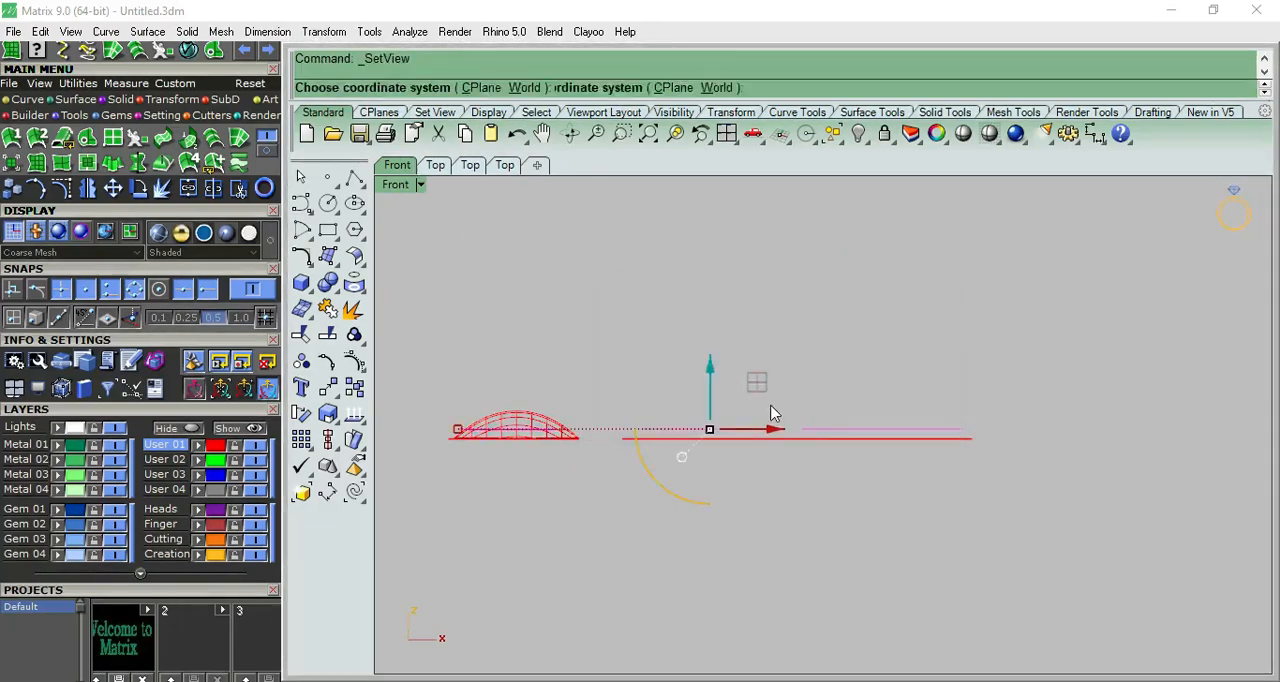
Patch the outer square together with its raised inner square, keeping automatic trim on.
left_click(775, 204)
left_click_drag(728, 251, 726, 254)
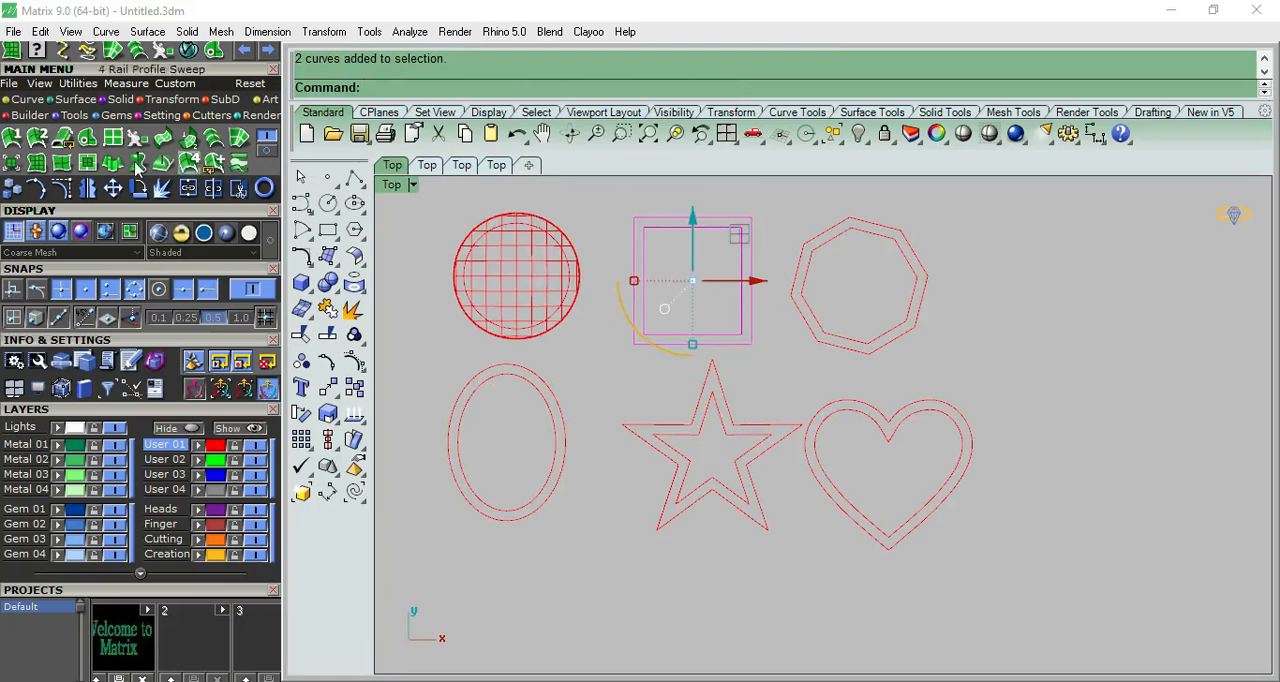
left_click(37, 163)
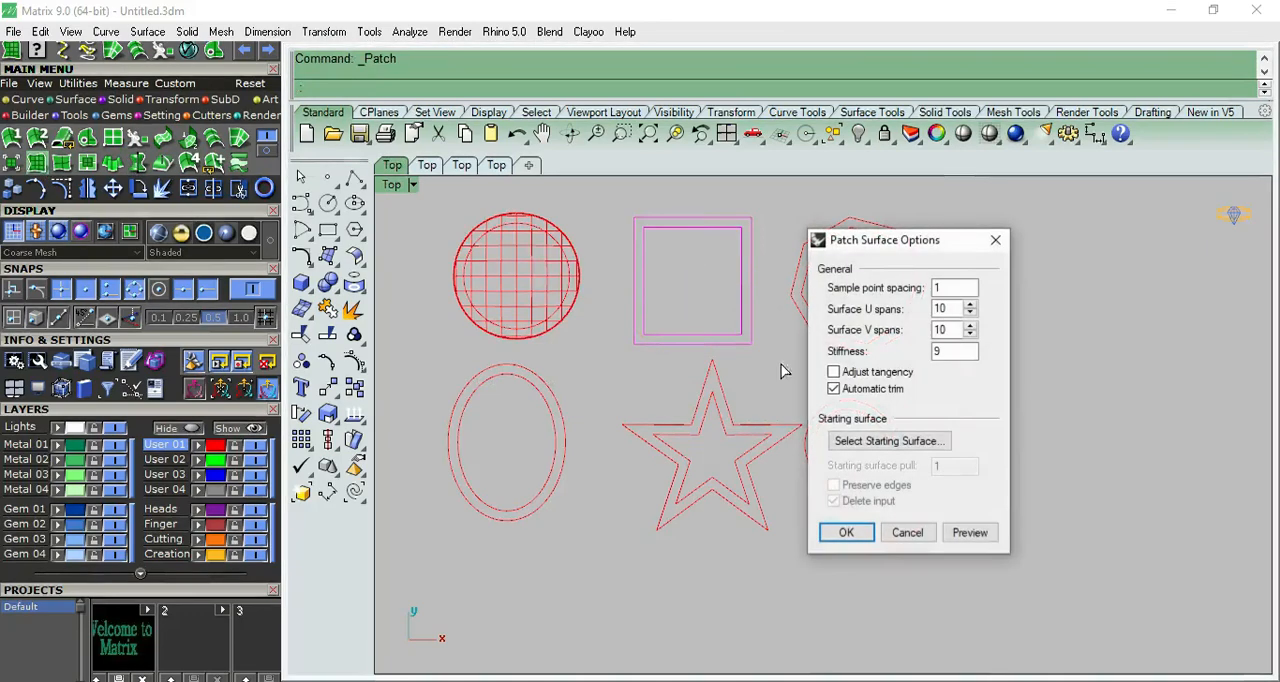
left_click(845, 532)
Try patching the two octagon curves with automatic trim turned off, inspect the surface shaded, and undo that patch.
left_click_drag(980, 259, 874, 306)
right_click(874, 306)
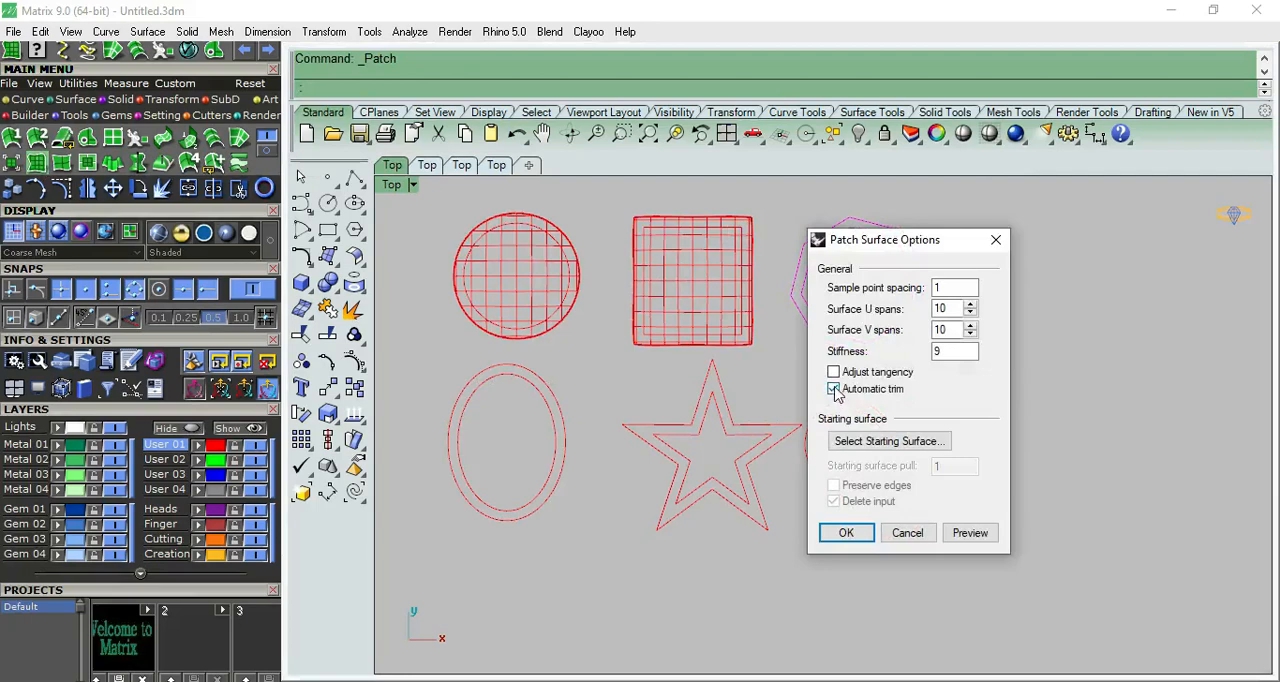
left_click_drag(896, 249, 995, 262)
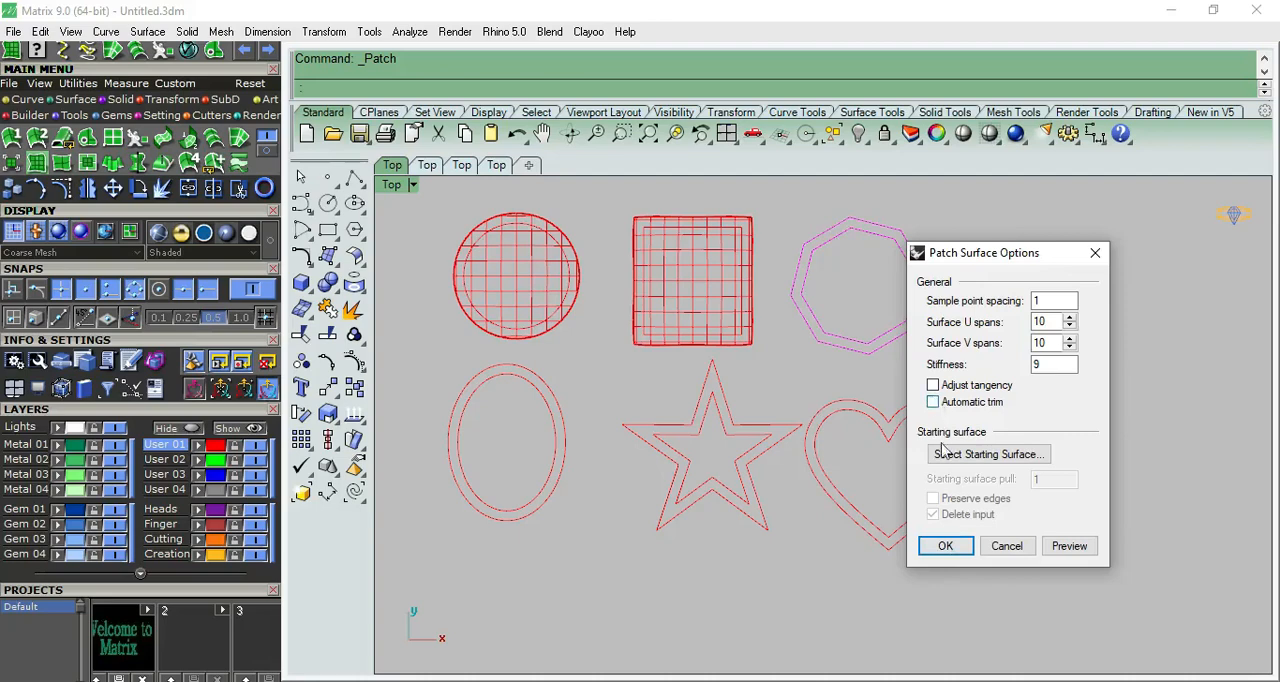
left_click(945, 547)
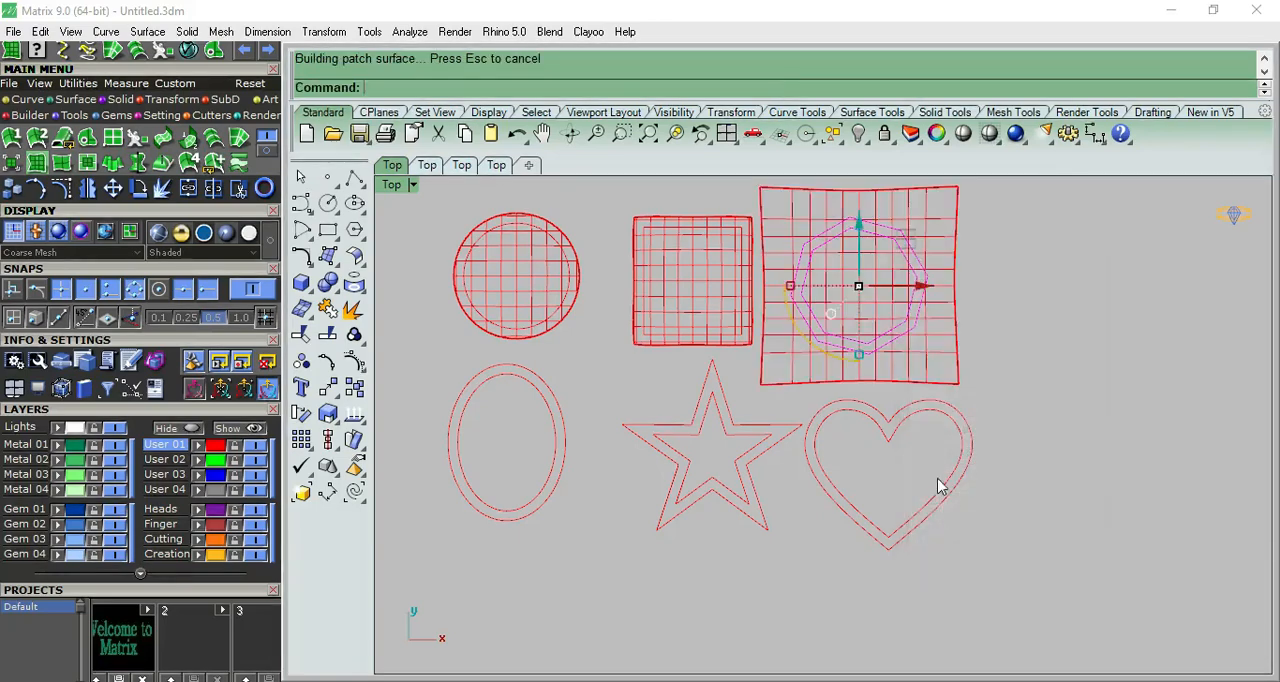
left_click(961, 137)
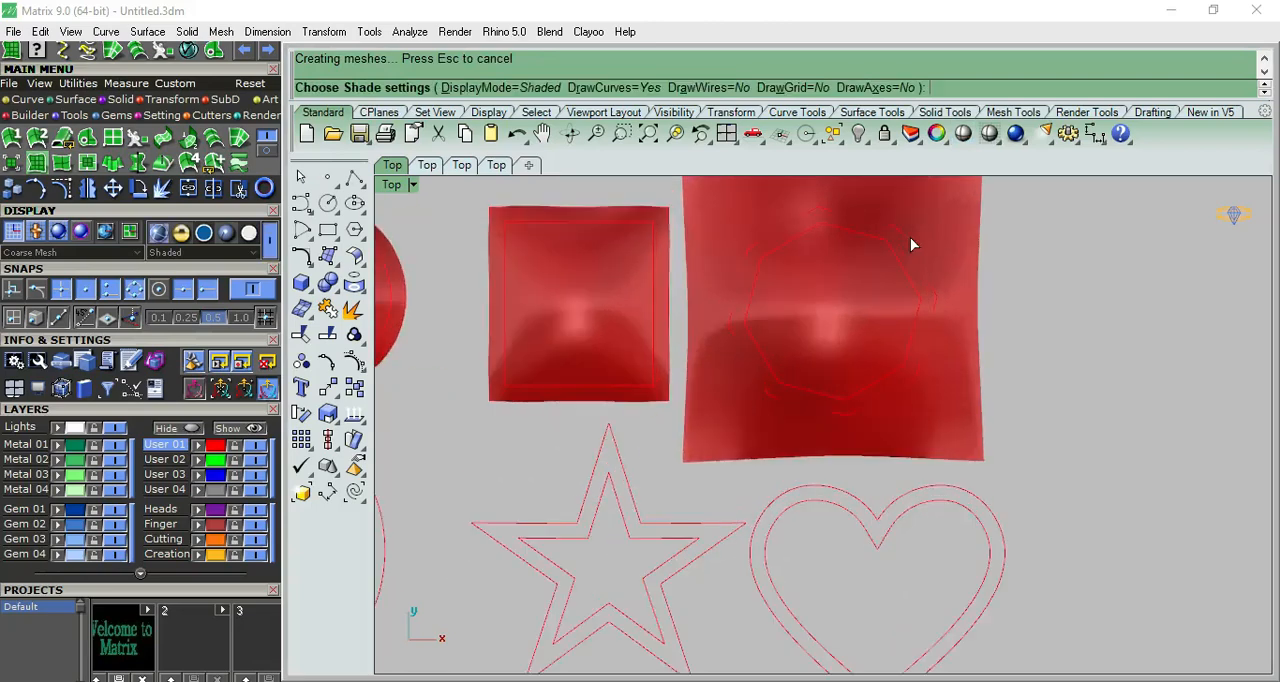
key("Escape")
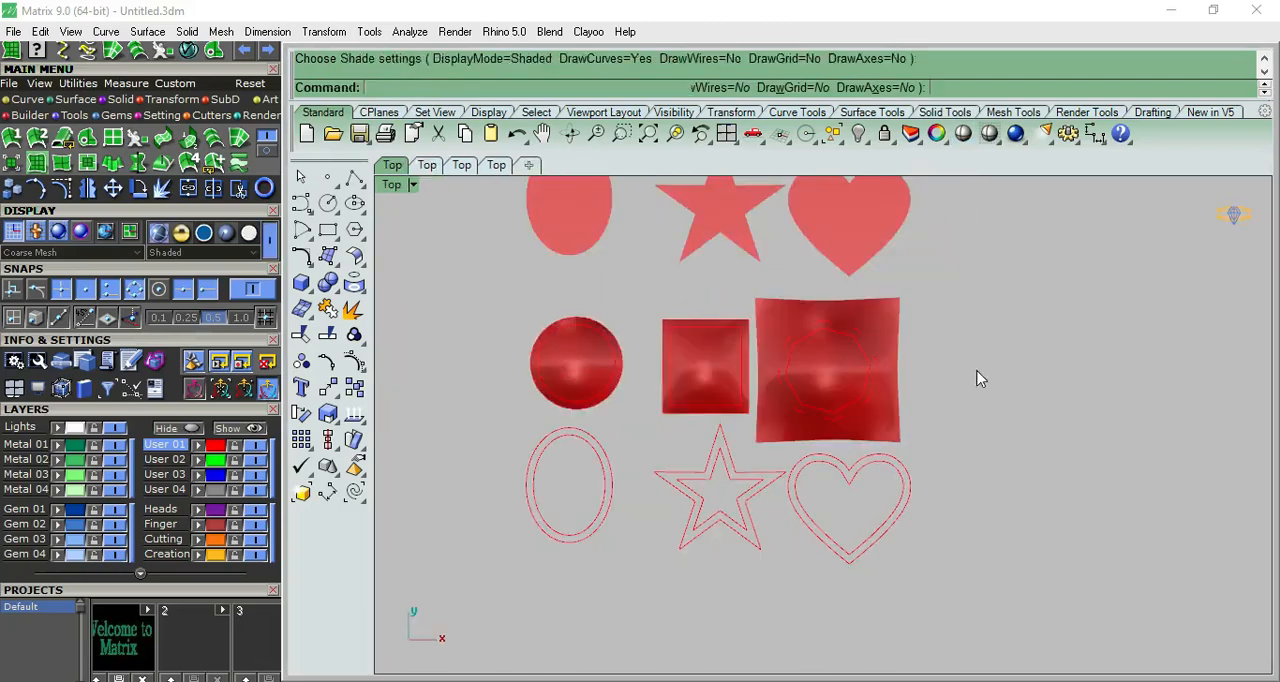
key("ctrl+z")
Patch the two octagon curves with automatic trim turned back on, and patch the ellipse pair with the same settings.
left_click_drag(858, 367, 856, 368)
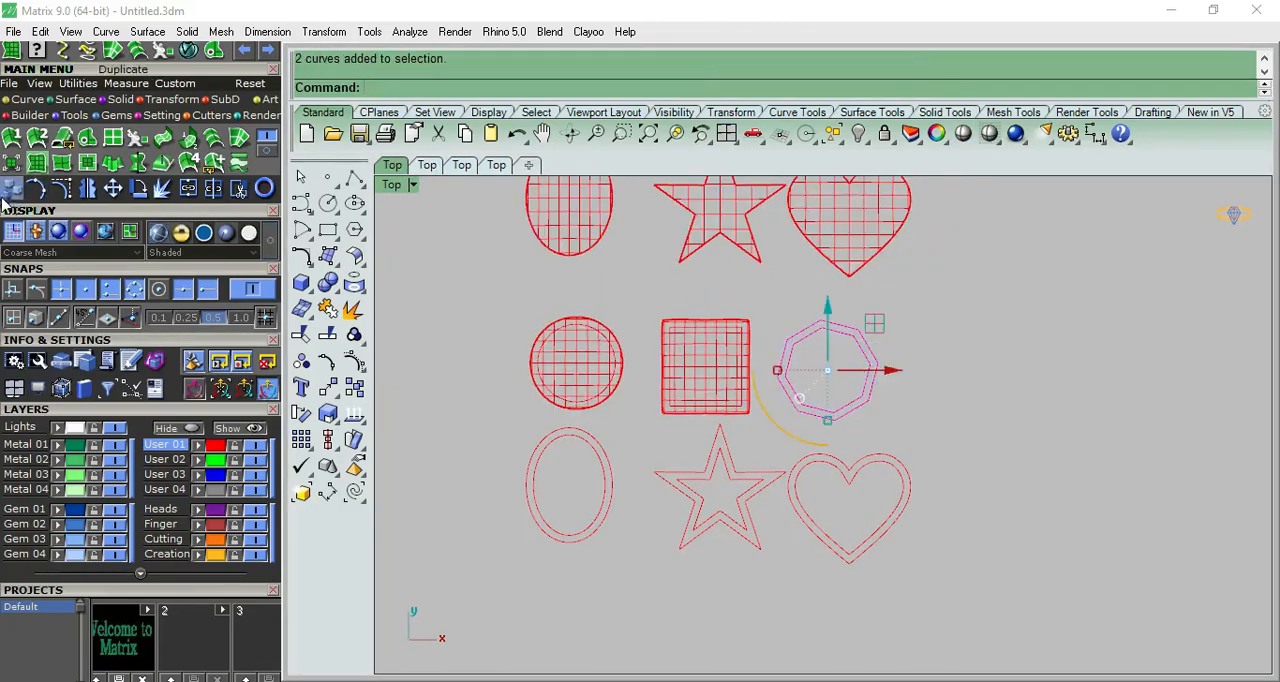
left_click(37, 163)
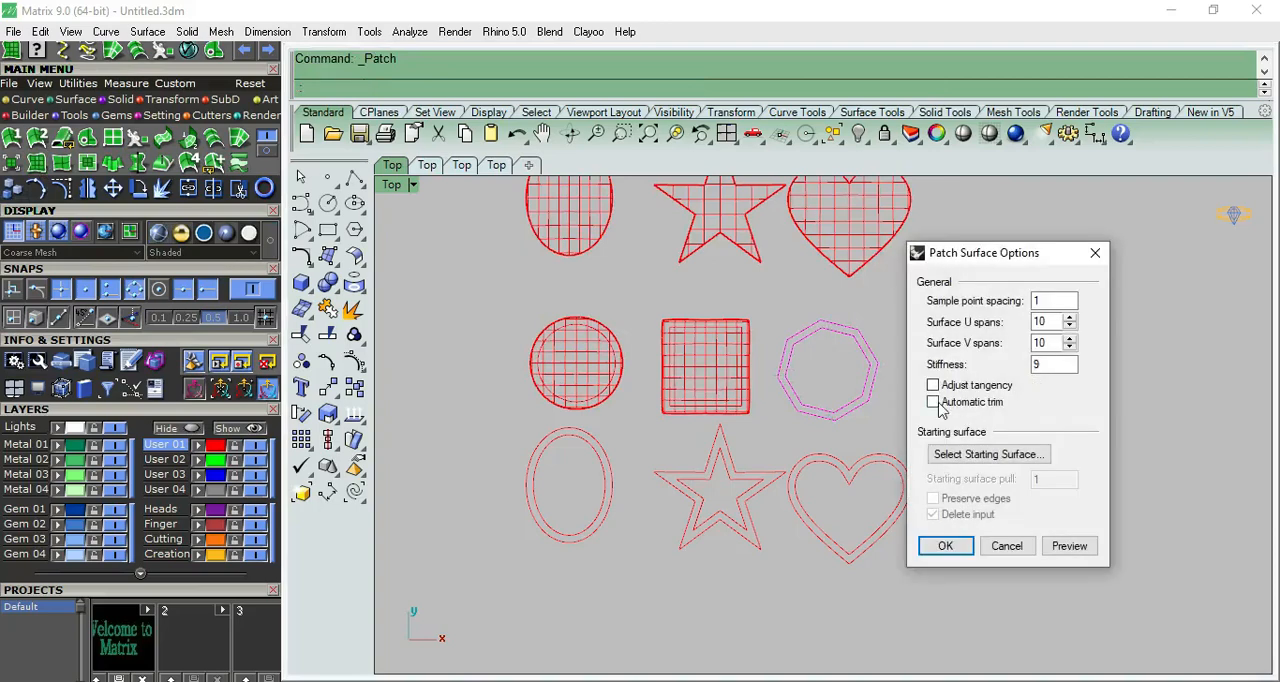
left_click(945, 546)
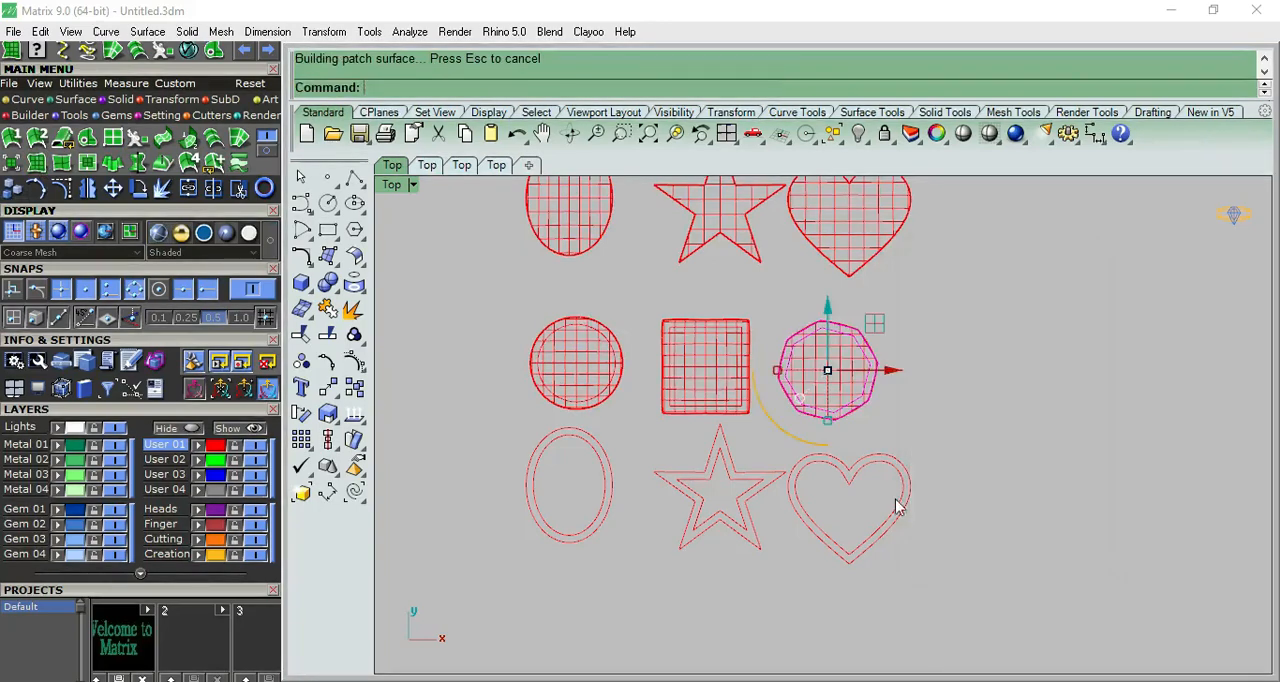
left_click(603, 478)
right_click(612, 480)
left_click(948, 546)
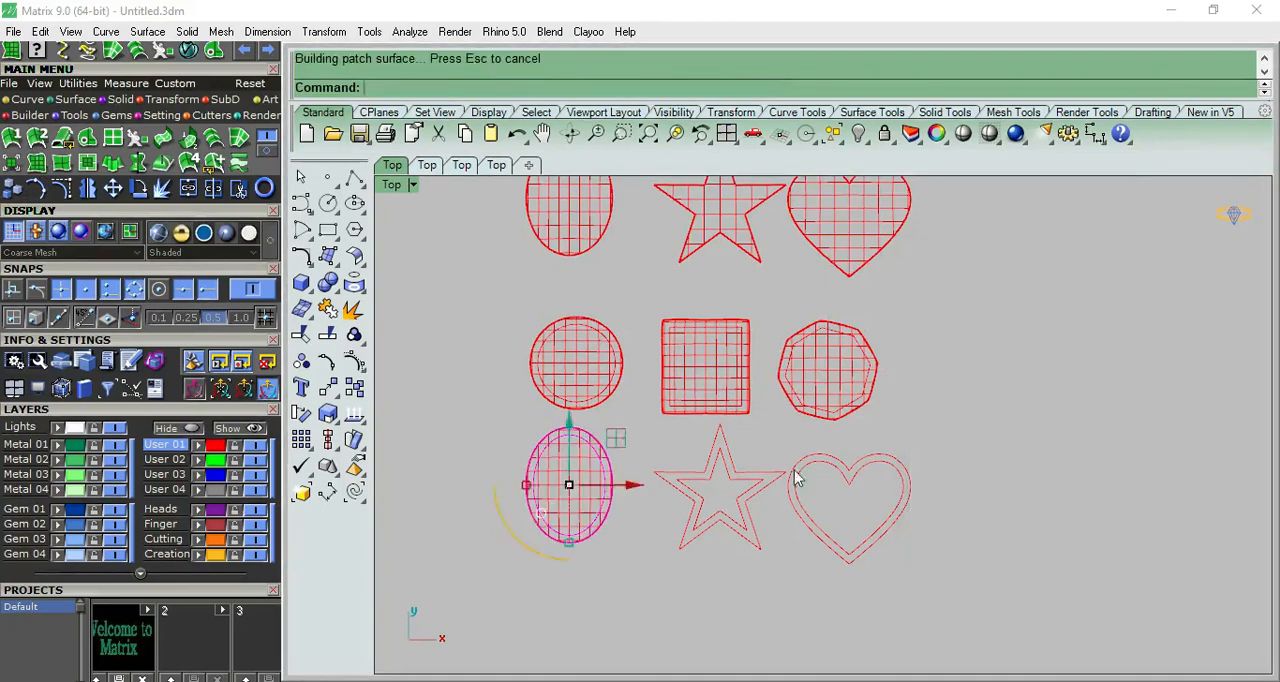
Patch the outer and inner star curves and the outer and inner heart curves with the same settings.
left_click(745, 468)
right_click(729, 466)
left_click(945, 546)
left_click(877, 500)
right_click(875, 497)
left_click(945, 546)
Examine the domed patches shaded in the Perspective view, looking closely at the star and heart surfaces.
left_click(962, 134)
key("F4")
scroll(840, 447, "up", 5)
mouse_move(832, 445)
right_mouse_down()
mouse_move(643, 422)
mouse_move(703, 447)
mouse_move(750, 422)
right_mouse_up()
scroll(545, 398, "up", 2)
scroll(545, 398, "up", 3)
right_click_drag(545, 398, 778, 418)
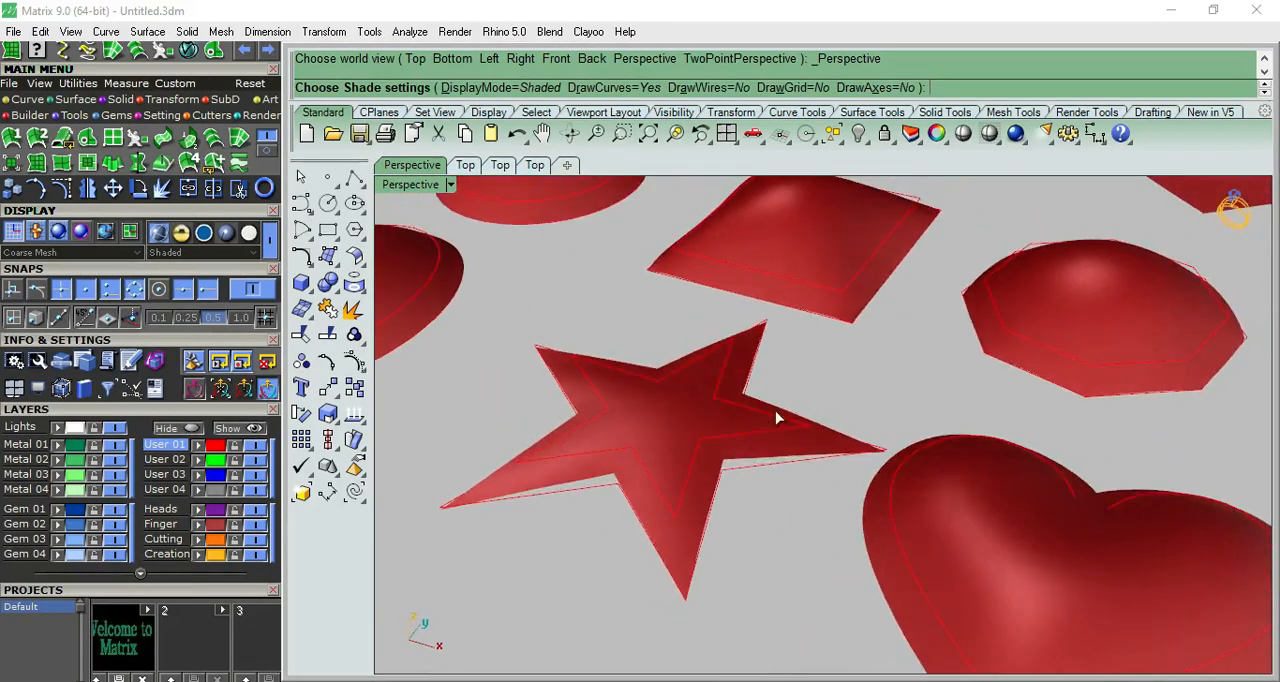
key("Escape")
Raise the star's inner offset curve slightly along Z in the Front view and return to the Top view.
scroll(827, 401, "up", 1)
left_click(695, 447)
scroll(695, 447, "down", 2)
key("F1")
key("F2")
mouse_move(697, 379)
left_mouse_down()
mouse_move(694, 363)
mouse_move(703, 368)
left_mouse_up()
key("F1")
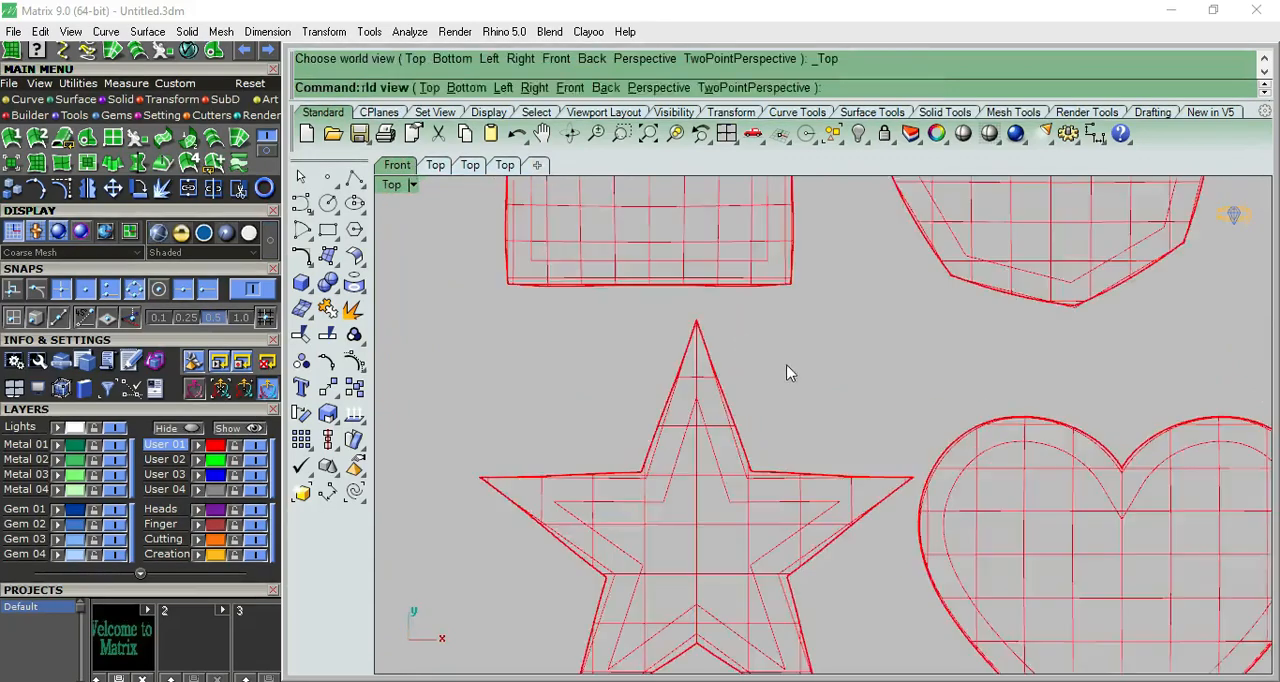
Raise the heart's inner offset curve slightly along Z in the Front view and deselect it.
scroll(903, 428, "down", 3)
right_click_drag(903, 428, 746, 428)
left_click(757, 432)
key("F2")
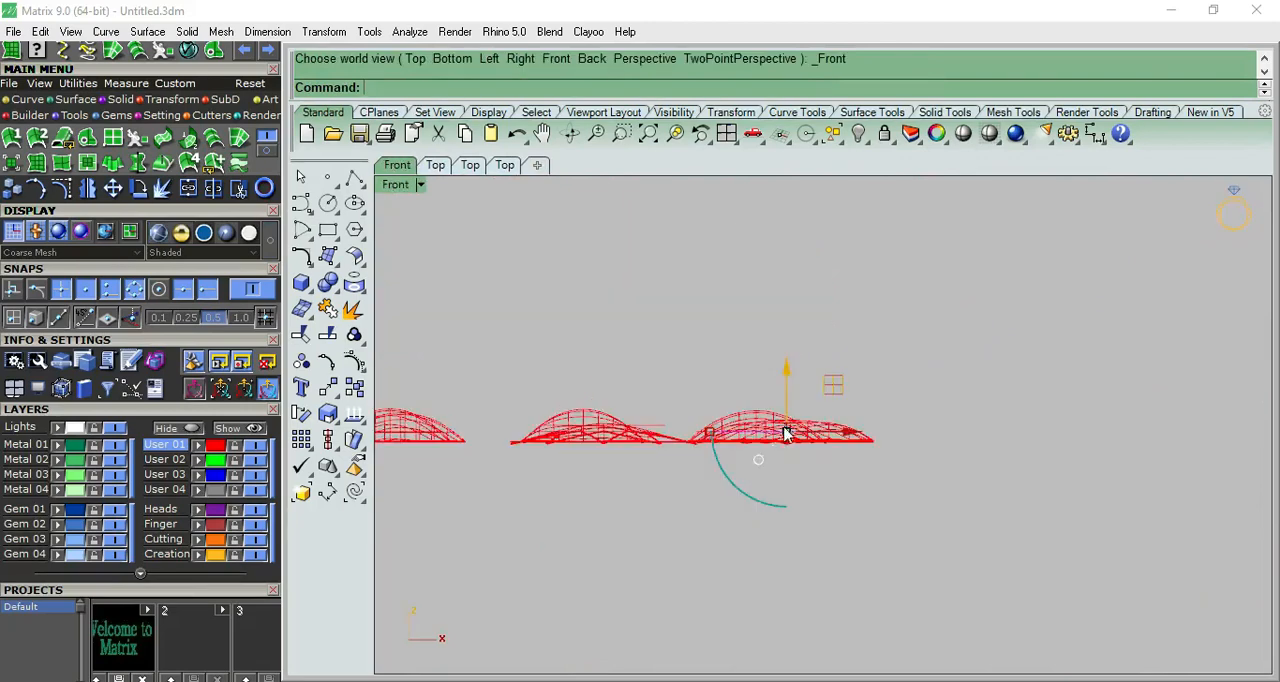
left_click_drag(789, 393, 788, 380)
left_click(884, 331)
Examine all the domed patches shaded in the Perspective and Top views.
key("F4")
left_click(966, 137)
right_click_drag(805, 415, 881, 609)
key("F1")
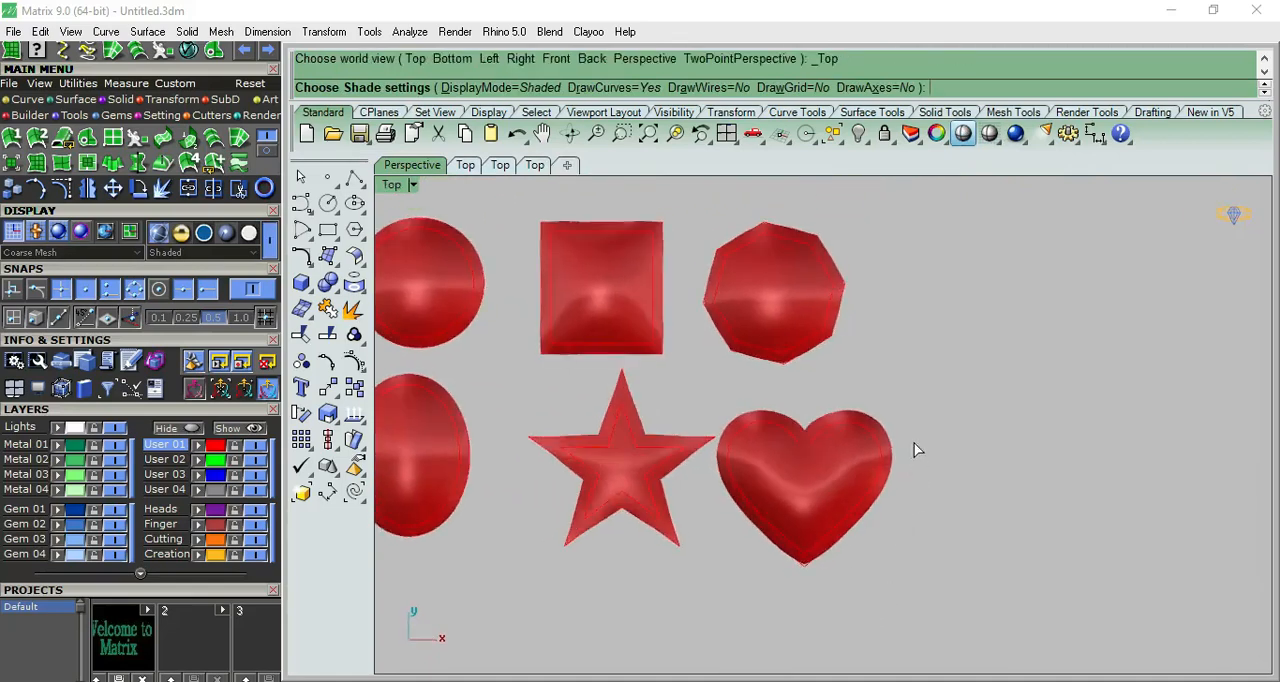
Delete the domed heart's patch surface together with its inner offset curve, leaving the outer heart curve.
key("Escape")
scroll(862, 432, "up", 3)
left_click(837, 446)
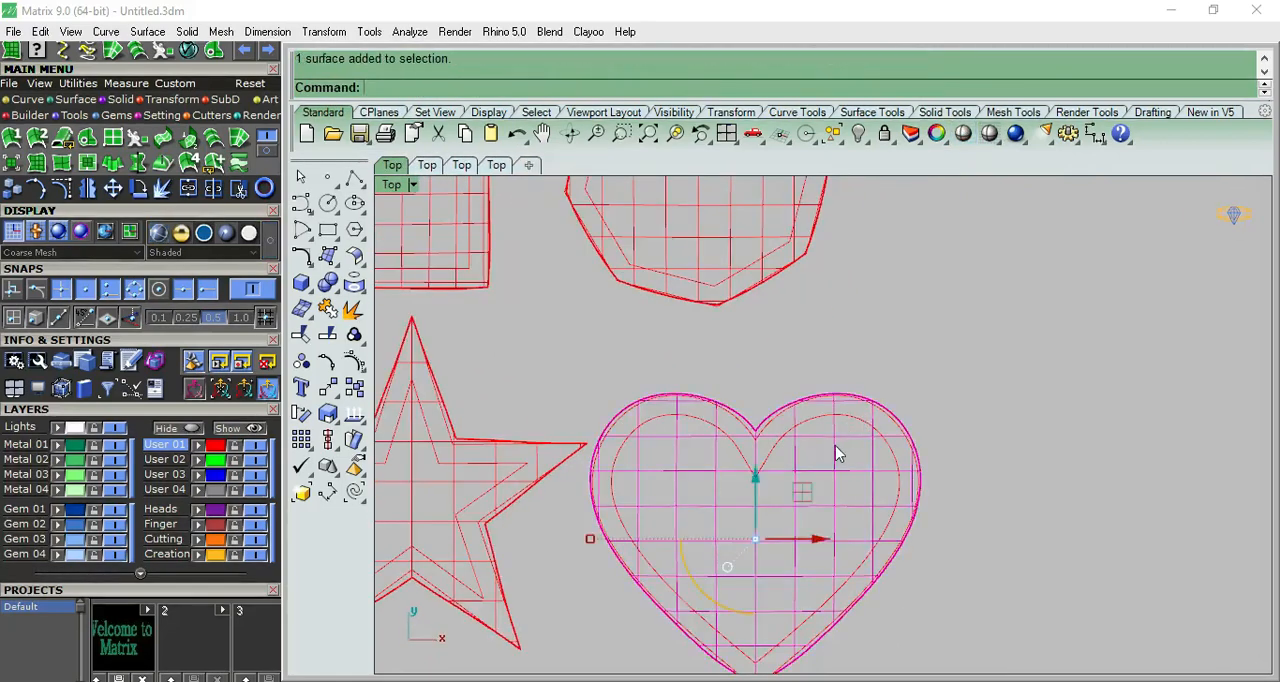
key("Delete")
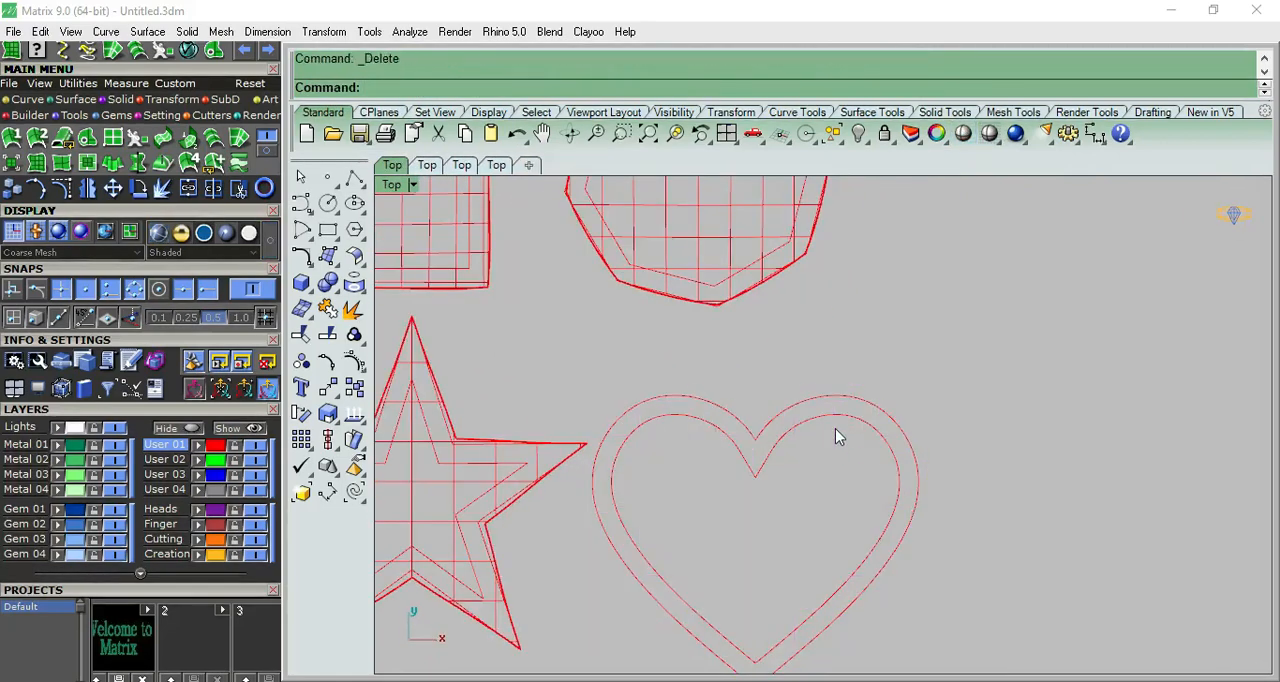
left_click(837, 428)
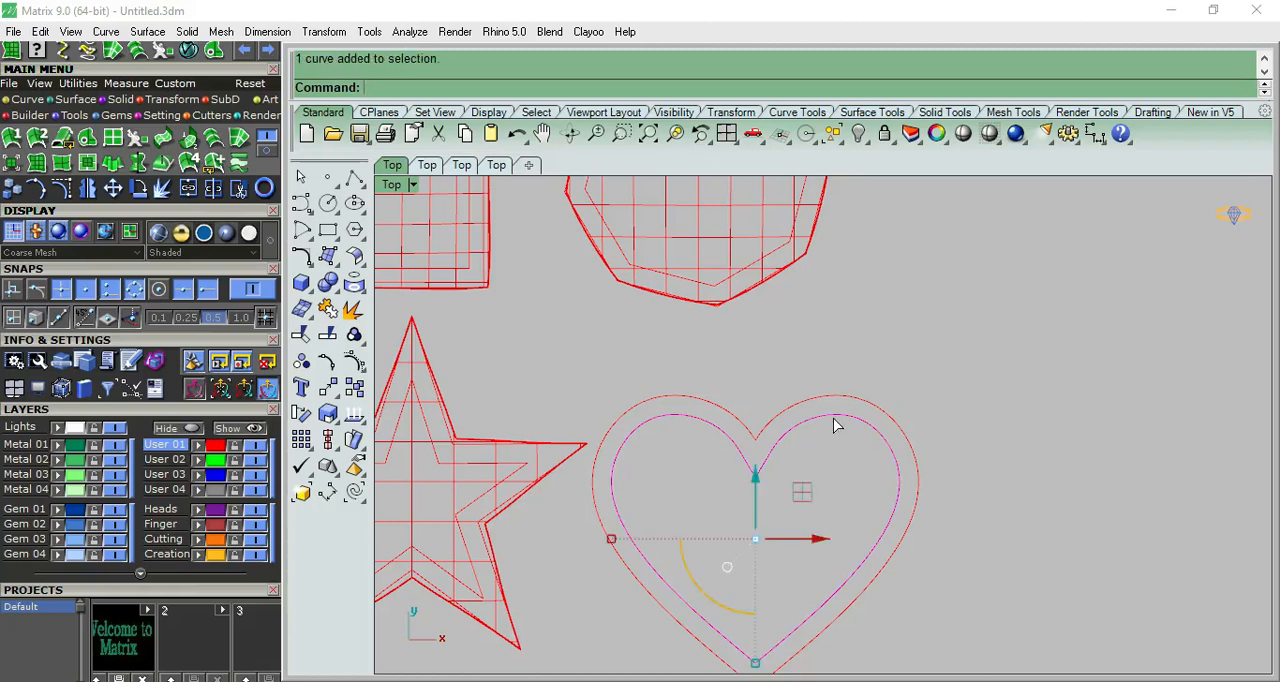
key("Delete")
Offset the outer heart curve inward by 0.3 using the Round corner option.
left_click(798, 412)
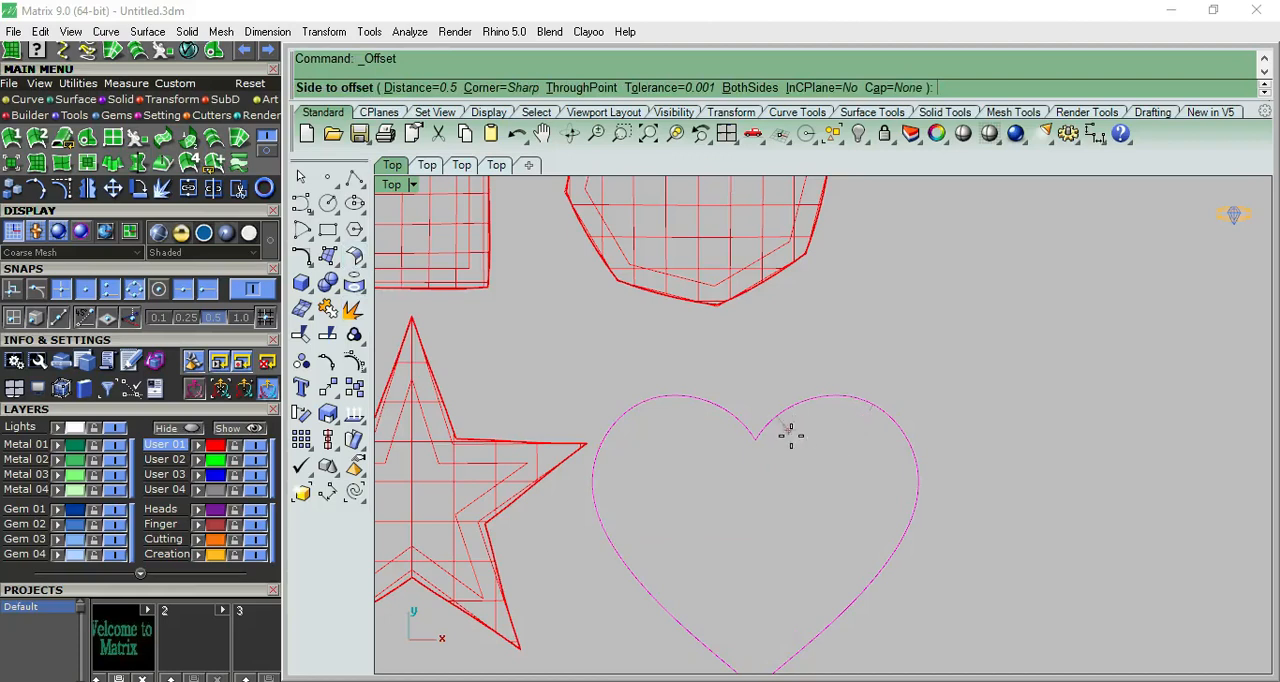
scroll(793, 433, "up", 2)
type(".3")
key("Return")
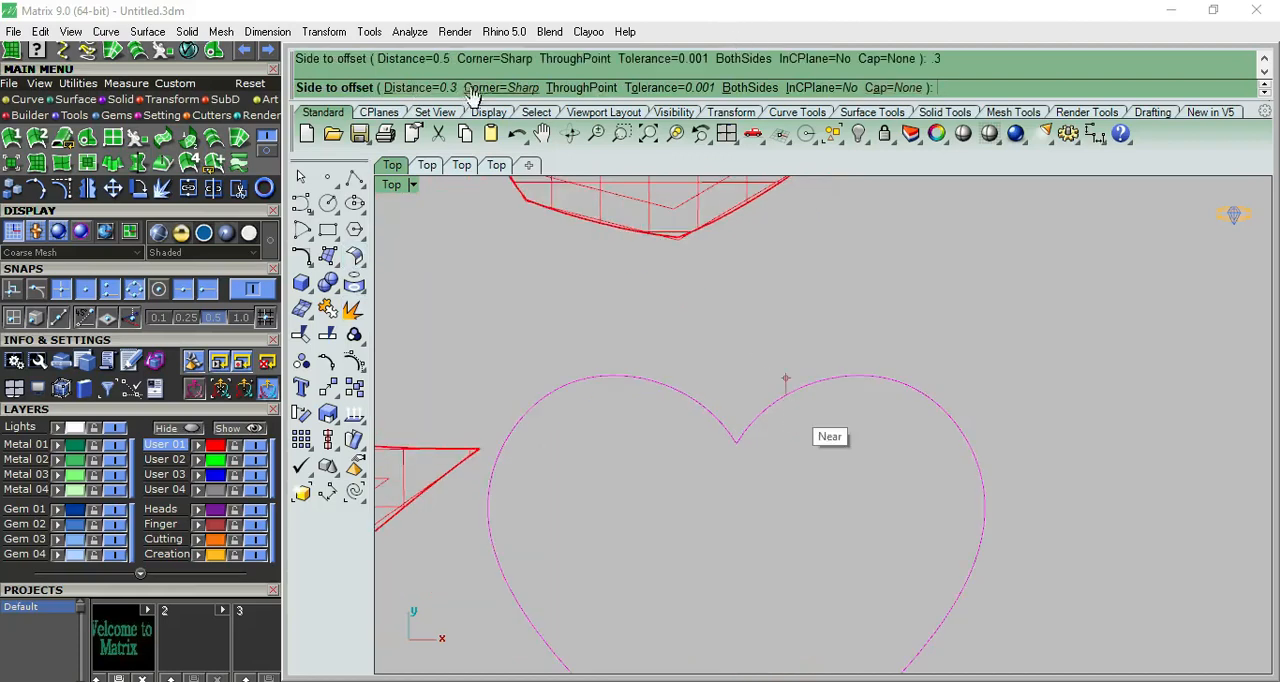
left_click(528, 90)
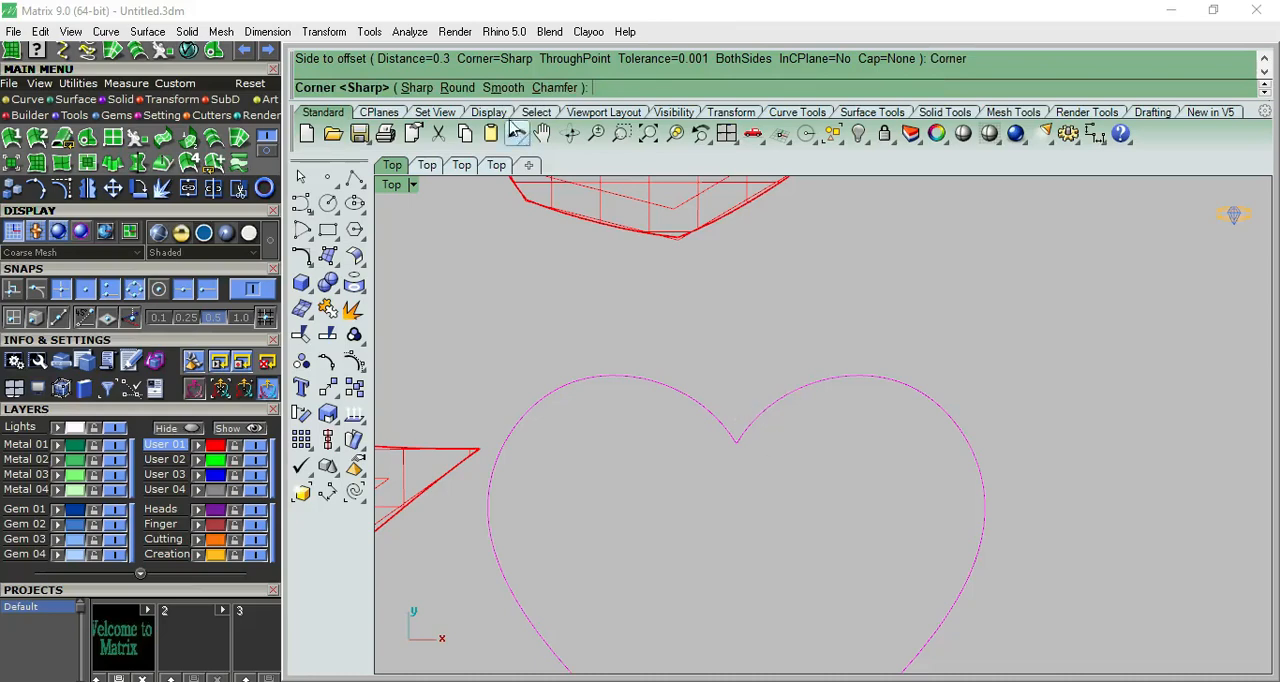
left_click(457, 88)
left_click(788, 459)
scroll(788, 459, "down", 5)
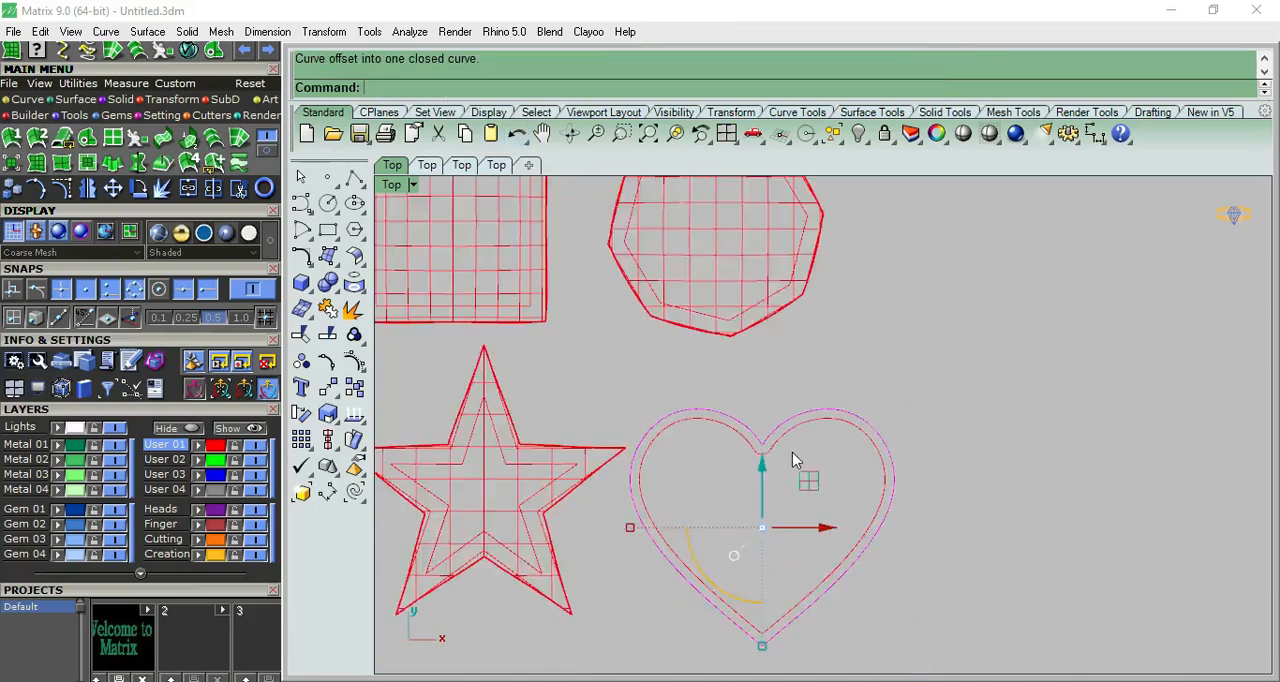
Raise the new round-cornered inner heart curve slightly along Z in the Front view and check it in Perspective.
right_click_drag(792, 452, 781, 367)
left_click(847, 316)
left_click(817, 335)
key("ctrl+F2")
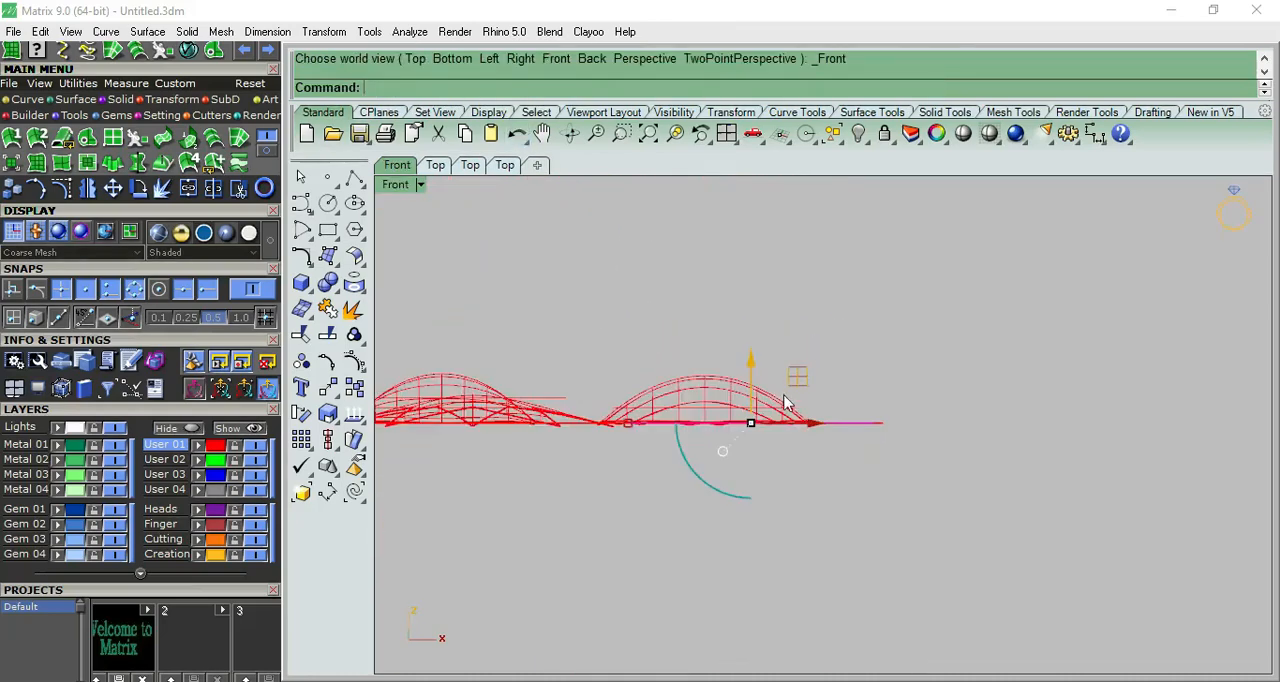
scroll(783, 394, "up", 4)
left_click(734, 380)
type("5")
key("Return")
left_click(771, 414)
key("ctrl+F4")
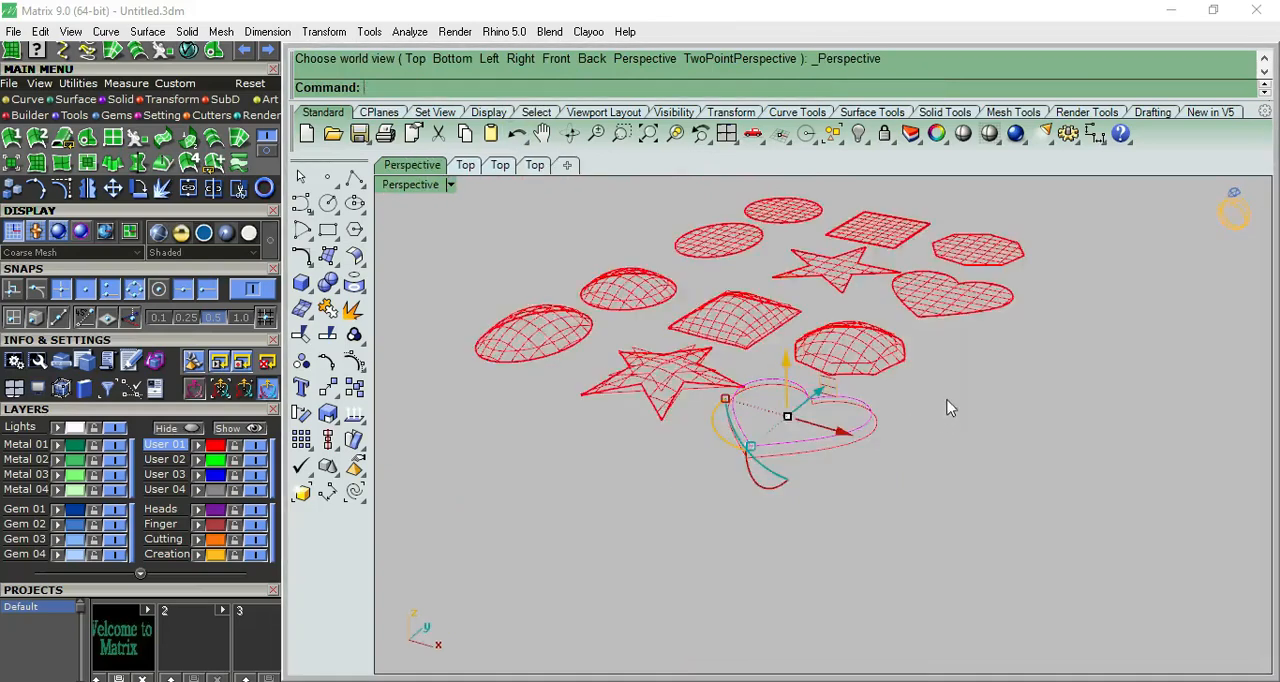
Patch the two heart curves with 10 U spans and 10 V spans, and inspect the surface shaded in Perspective.
right_click_drag(910, 438, 963, 534)
left_click(922, 391)
key("ctrl+F1")
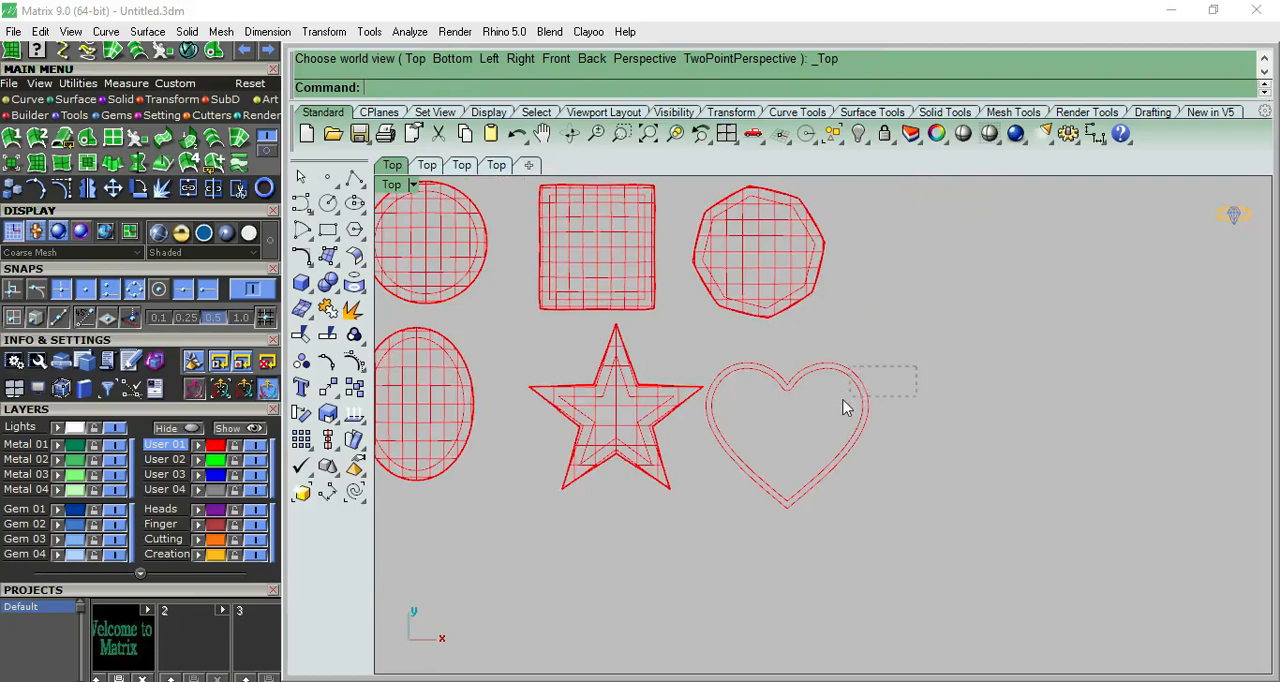
left_click_drag(843, 404, 843, 402)
left_click(362, 234)
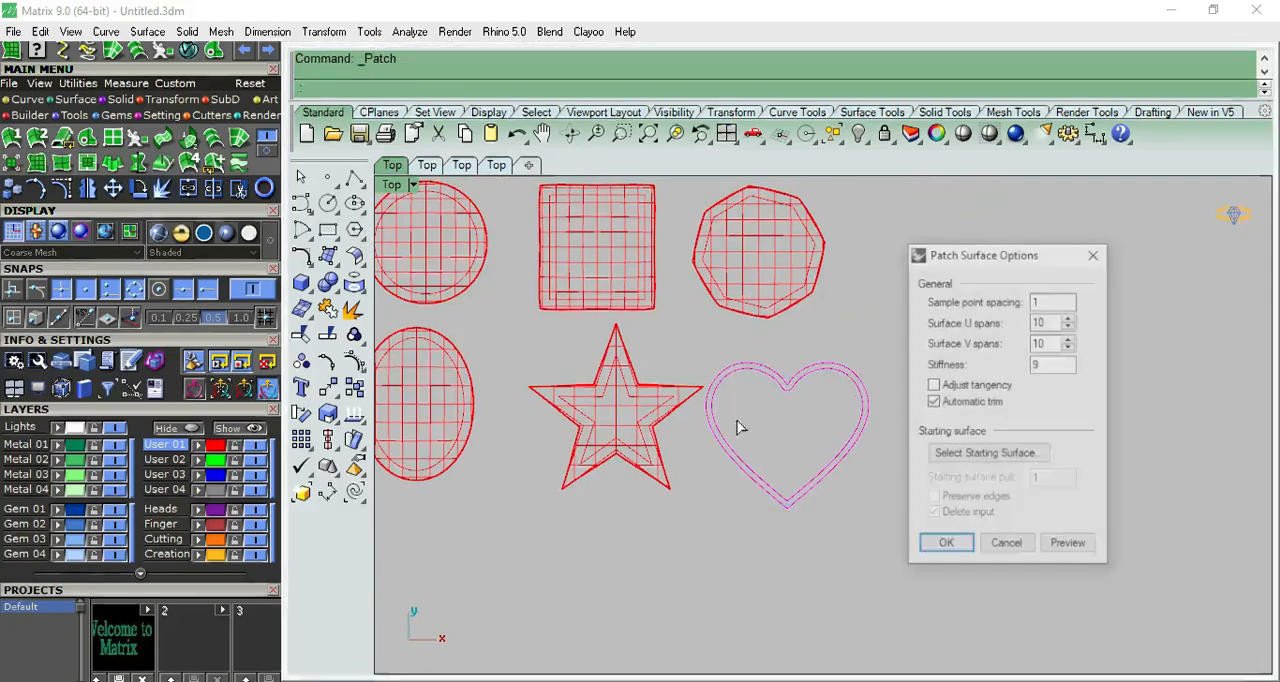
left_click(924, 543)
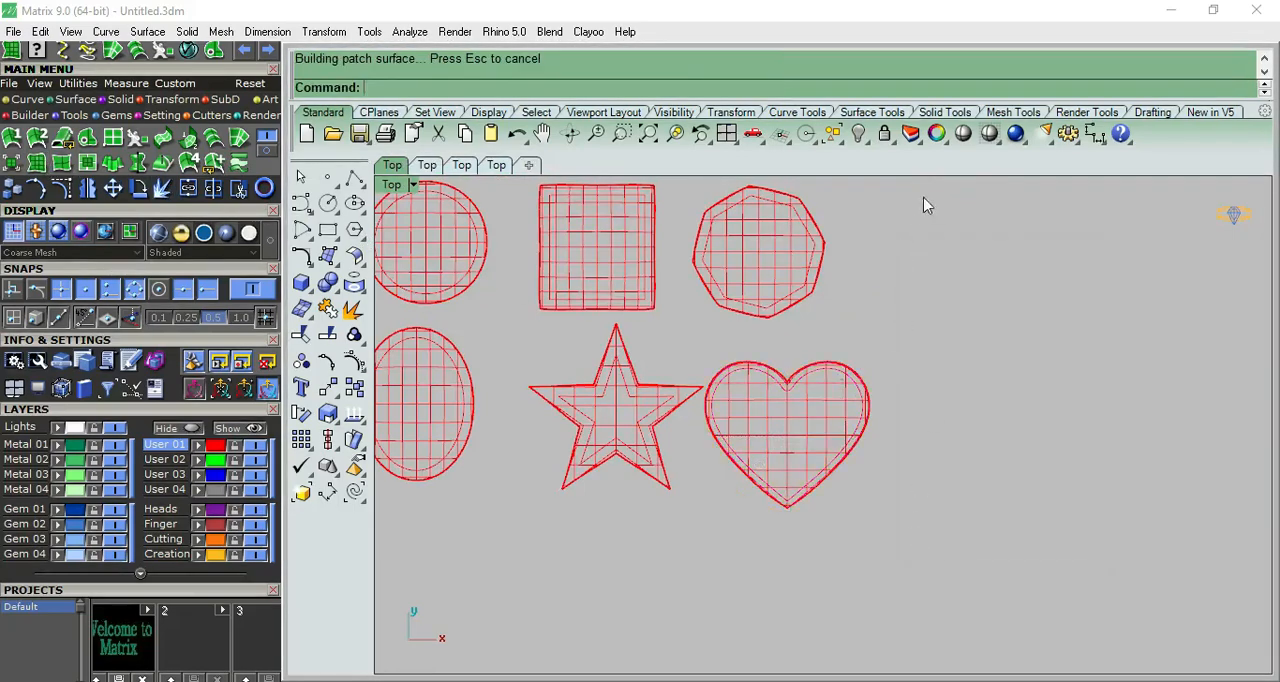
left_click(960, 138)
key("ctrl+F4")
scroll(815, 420, "up", 6)
mouse_move(815, 423)
right_mouse_down()
mouse_move(661, 392)
mouse_move(631, 326)
mouse_move(763, 451)
mouse_move(863, 651)
mouse_move(1002, 406)
mouse_move(949, 354)
right_mouse_up()
key("Escape")
key("ctrl+F1")
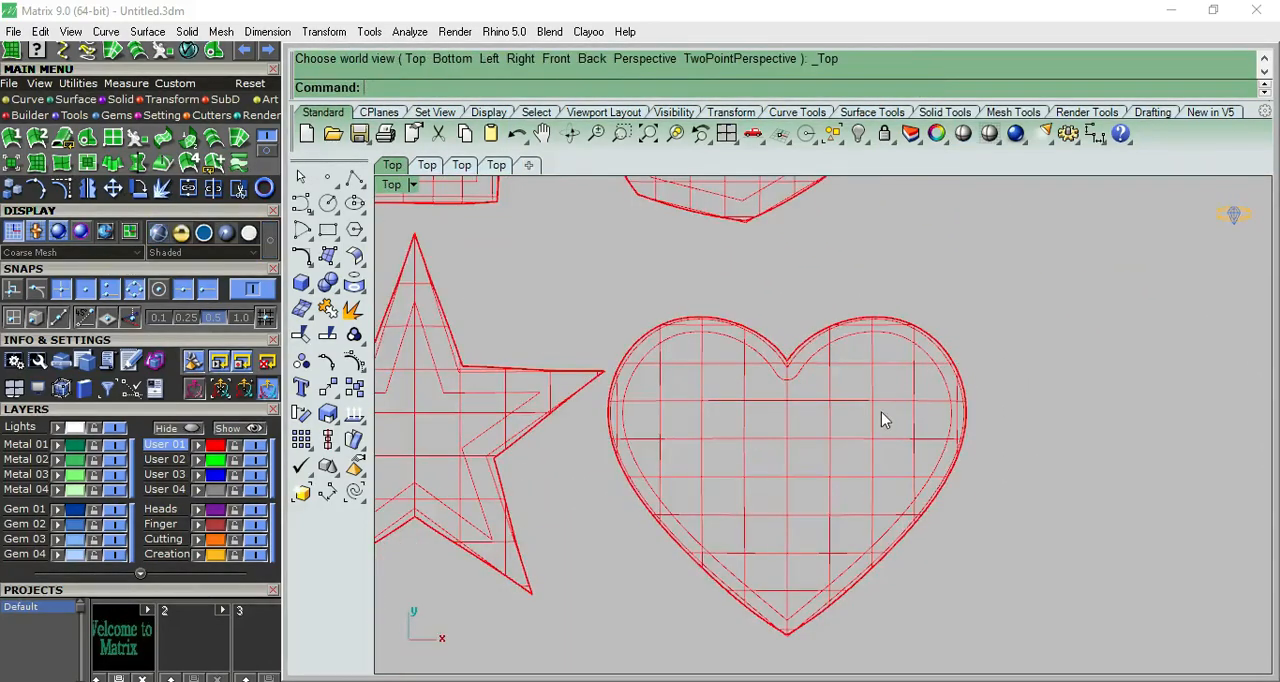
Replace the heart patch with a new one built from both heart curves using 5 U and 5 V spans.
left_click(836, 358)
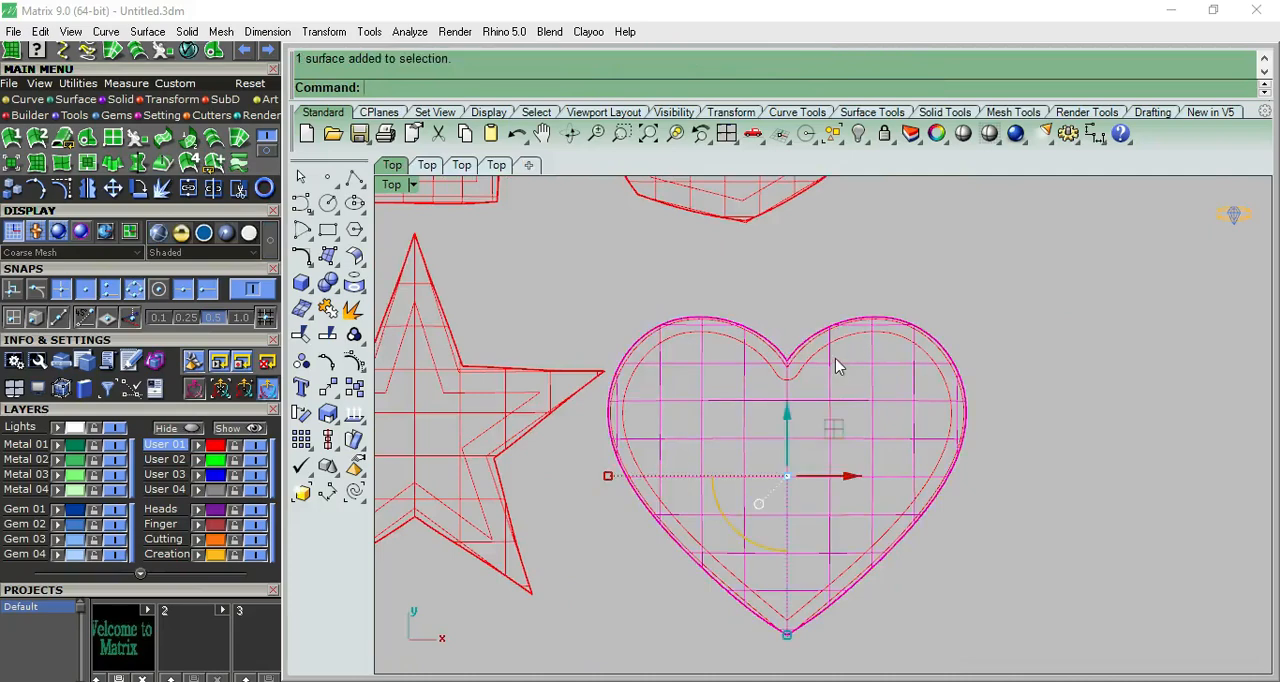
key("Delete")
left_click_drag(846, 308, 838, 370)
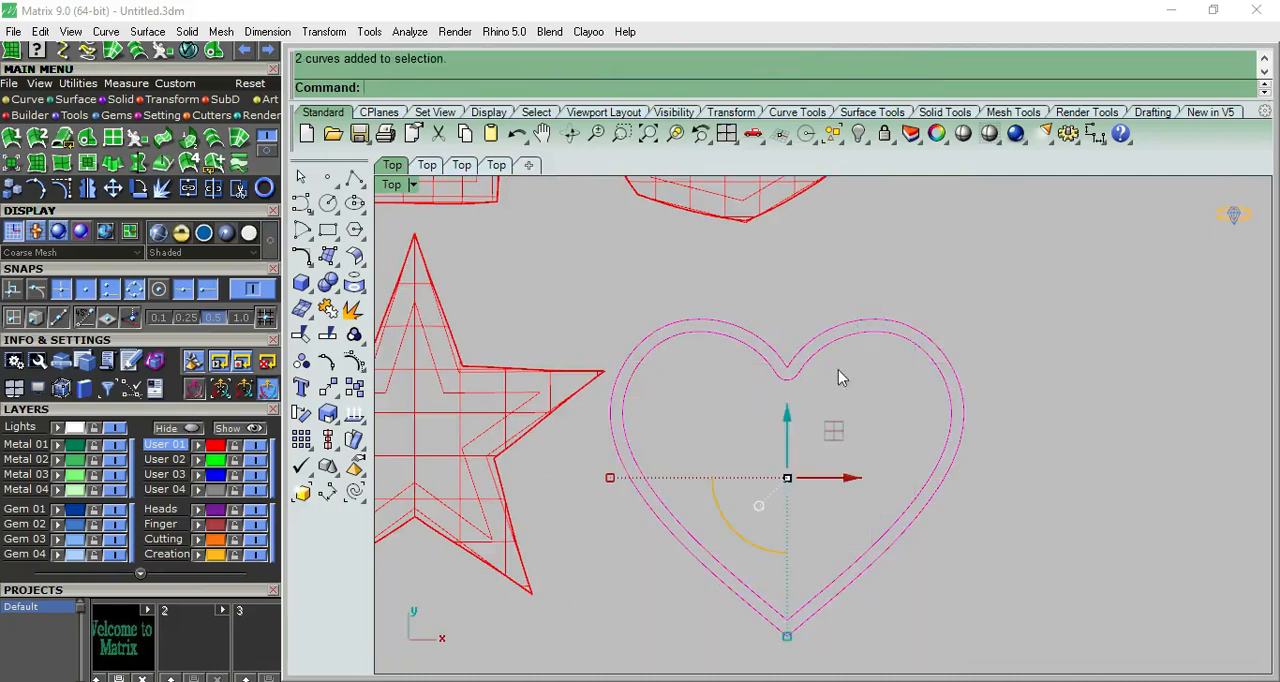
left_click(37, 166)
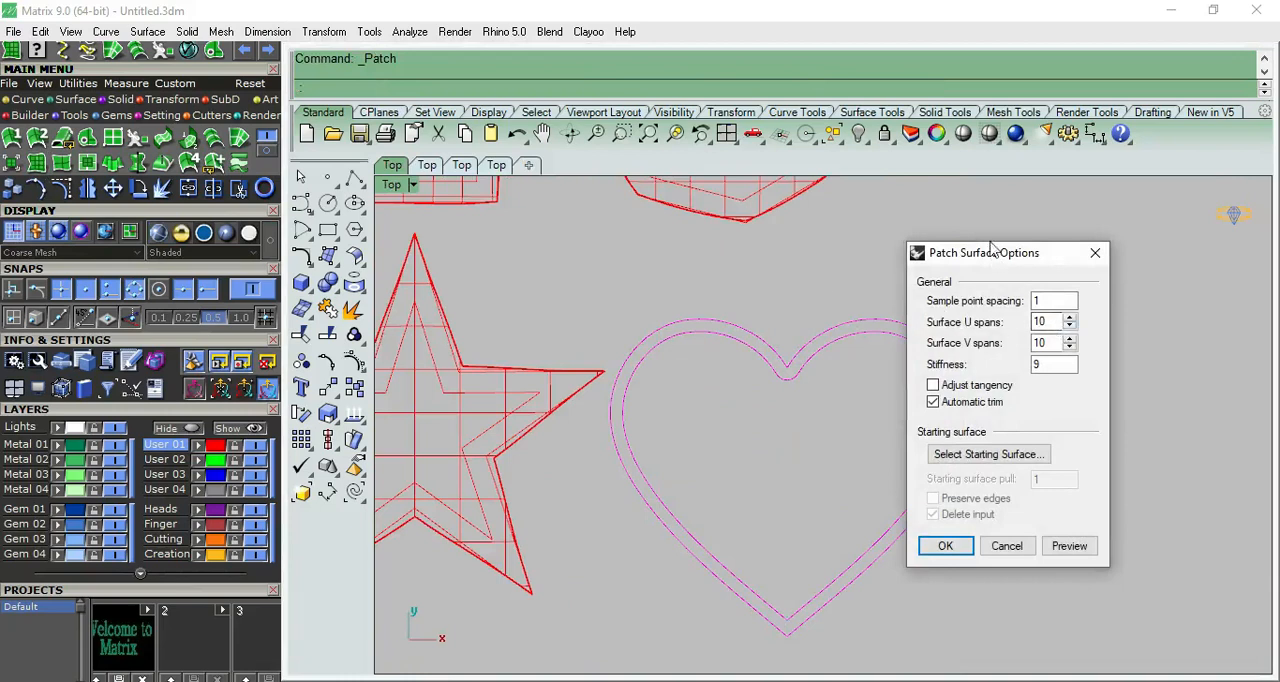
left_click_drag(983, 248, 950, 250)
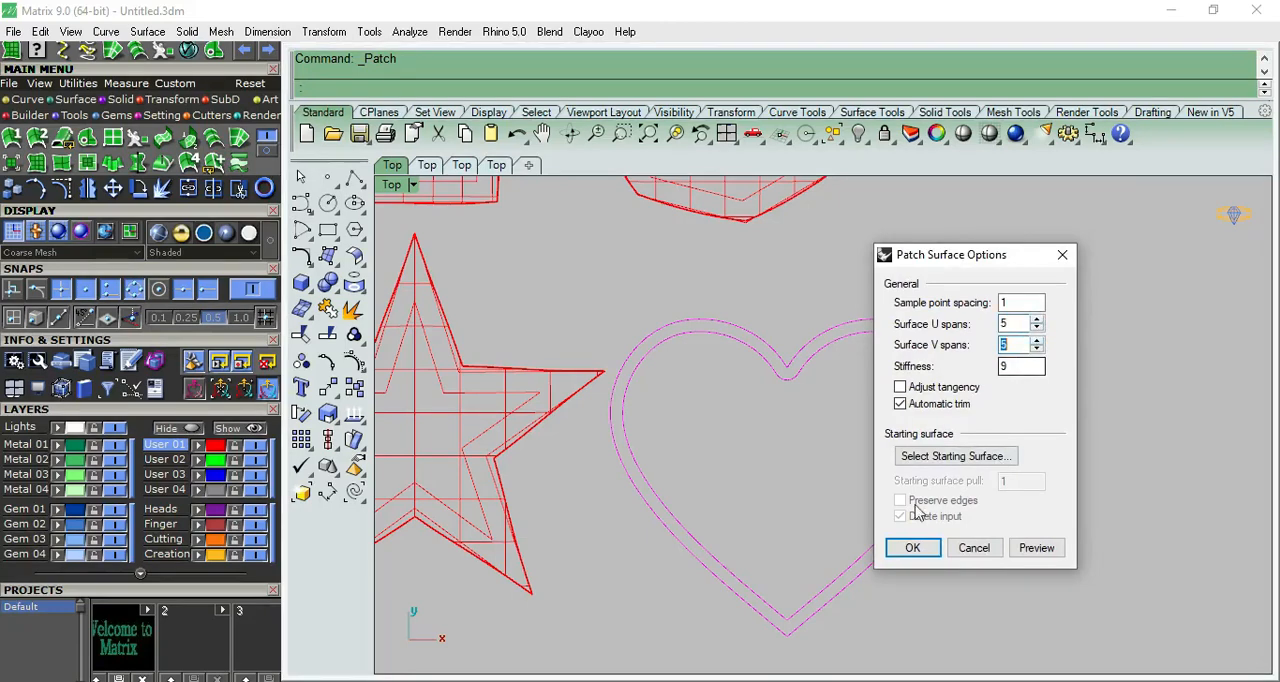
left_click(910, 547)
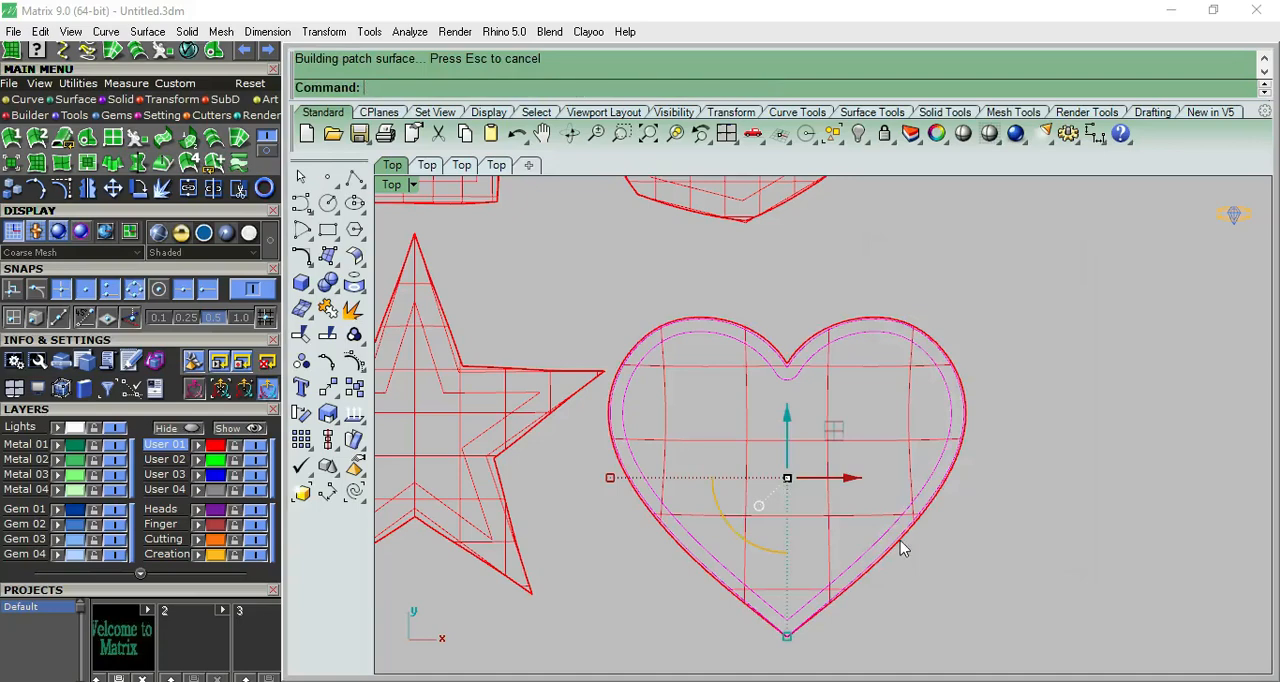
Check the heart patch shaded and move its inner offset curve slightly up along Z in the Front view.
left_click(963, 141)
right_click(926, 287)
key("F2")
scroll(882, 443, "up", 2)
key("F1")
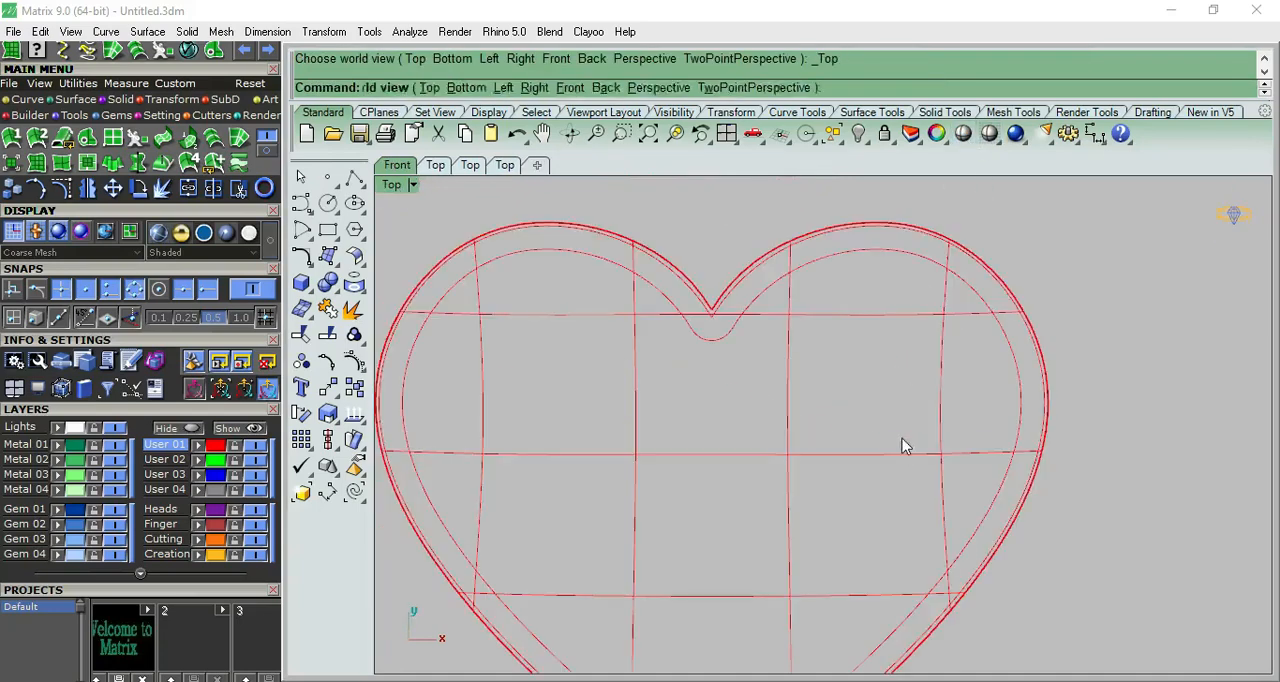
left_click(969, 289)
key("F2")
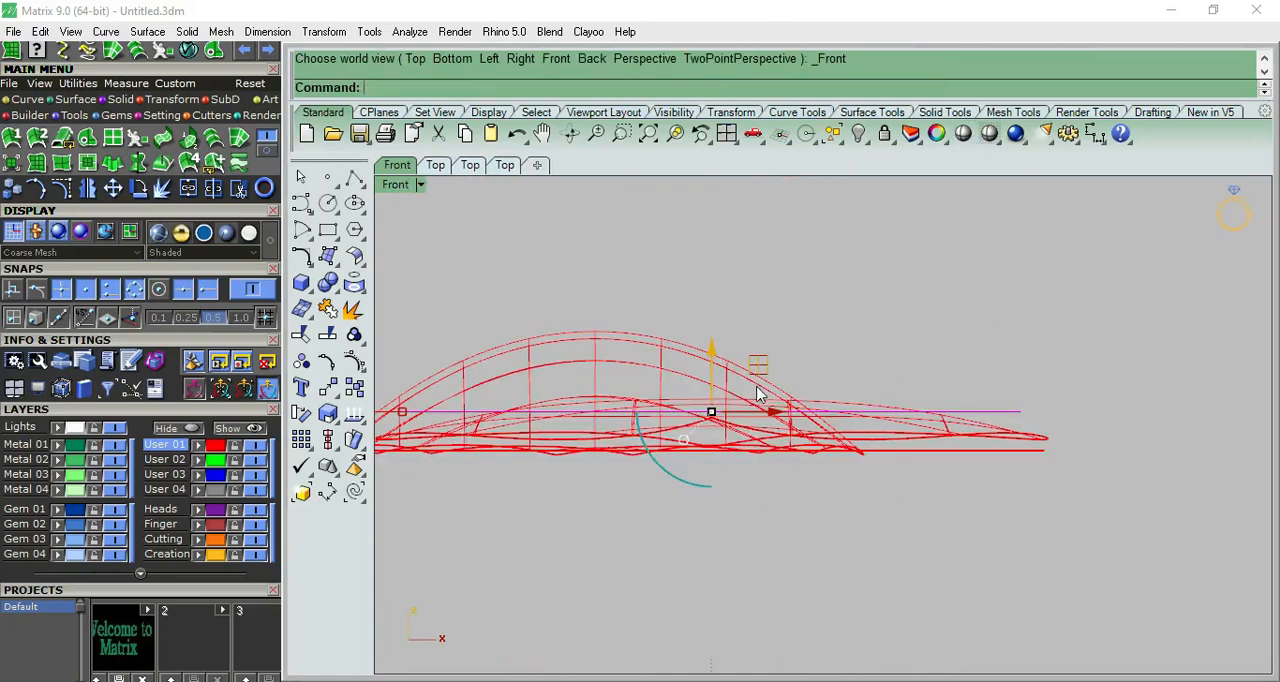
left_click_drag(713, 352, 718, 325)
left_click(854, 272)
key("F1")
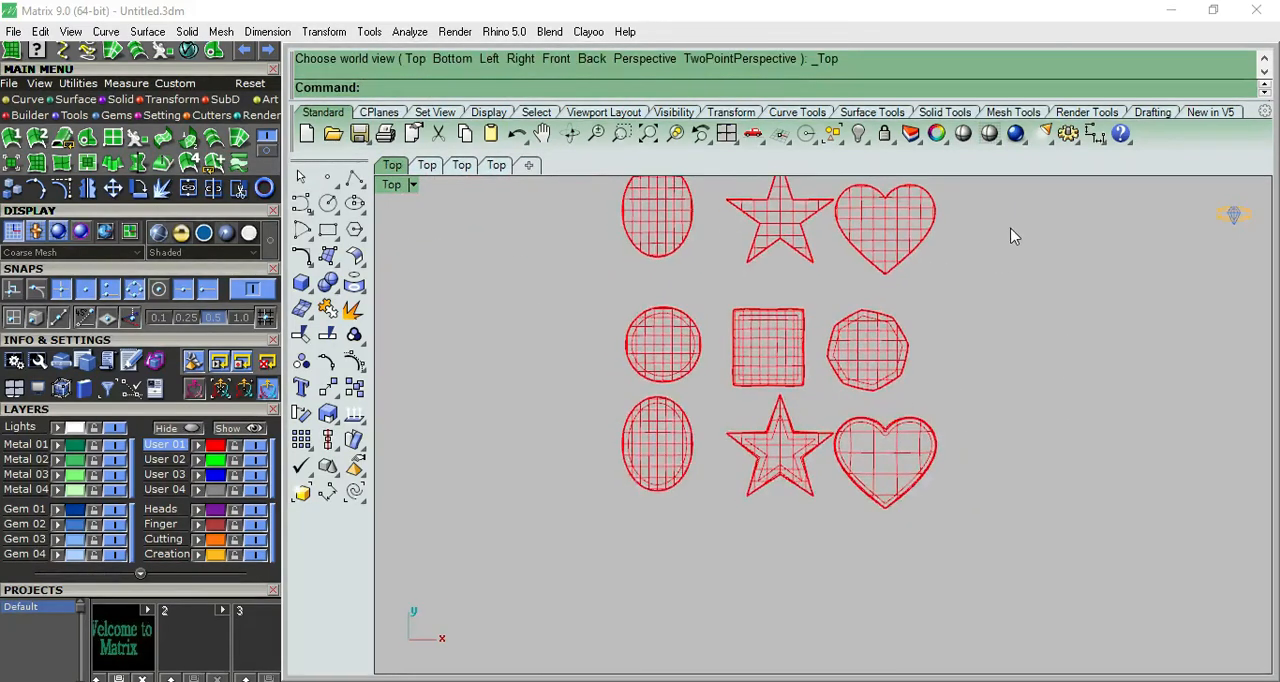
Move all flat and domed shapes except the domed heart to the User 03 layer and turn that layer off.
scroll(995, 260, "down", 6)
right_click_drag(985, 274, 962, 310)
left_click_drag(986, 209, 777, 384)
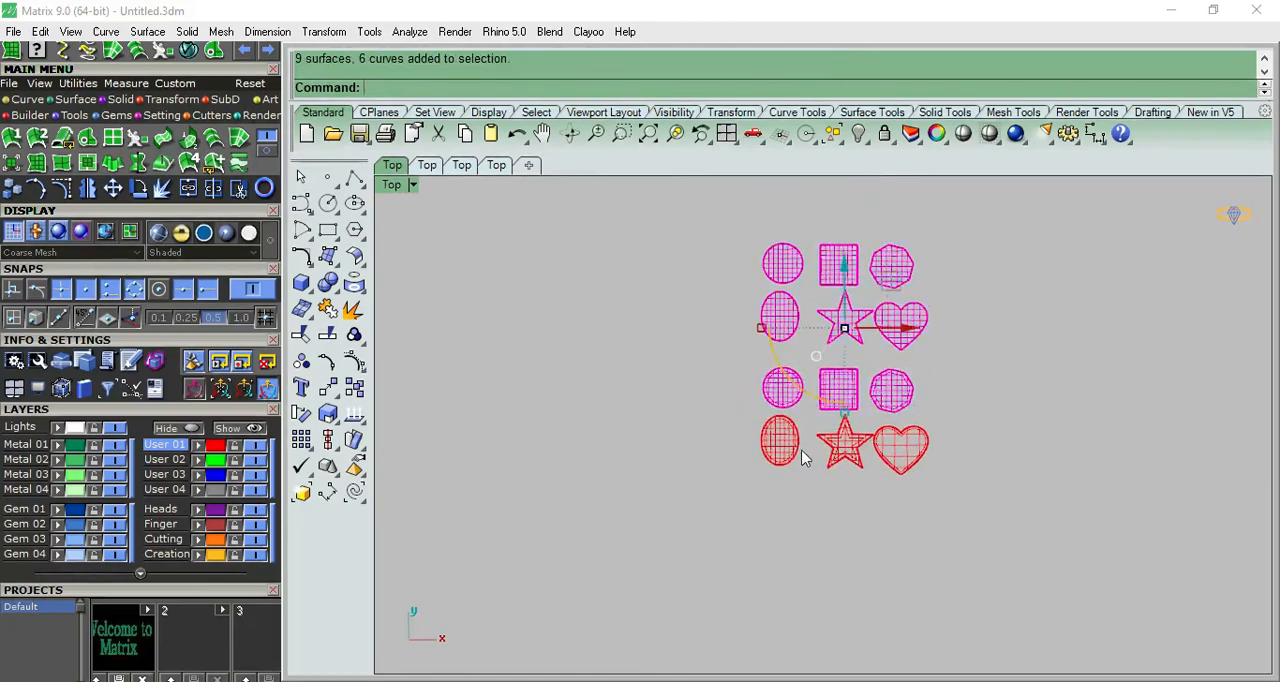
scroll(823, 440, "up", 12)
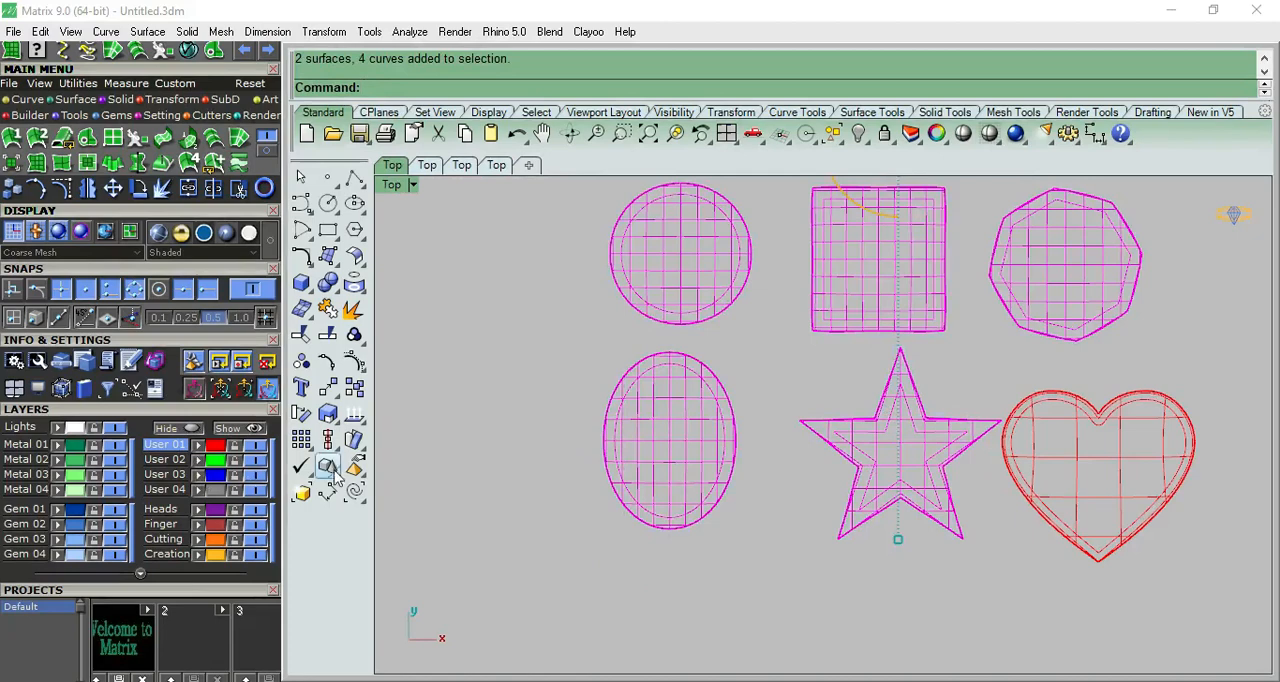
left_click(467, 480)
left_click(258, 476)
right_click_drag(915, 443, 698, 408)
Examine the isolated heart patch shaded in the Top and Perspective views.
left_click(963, 135)
scroll(966, 296, "up", 6)
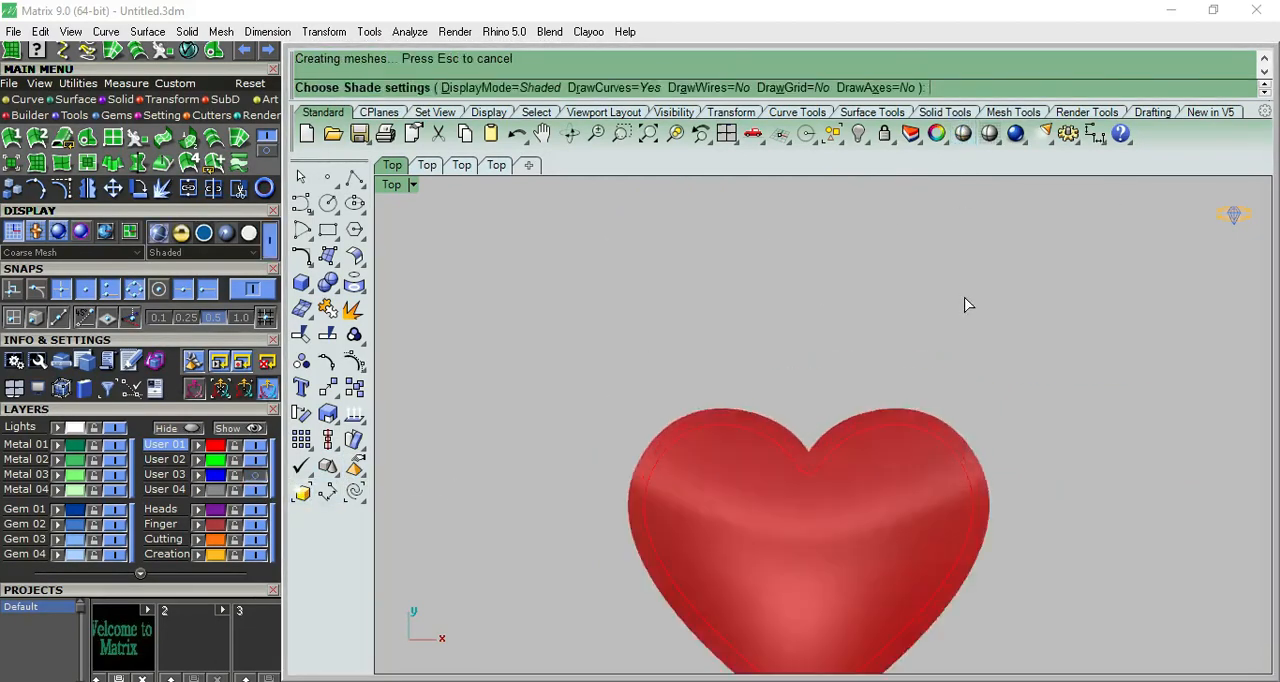
key("F4")
right_click_drag(847, 438, 845, 342)
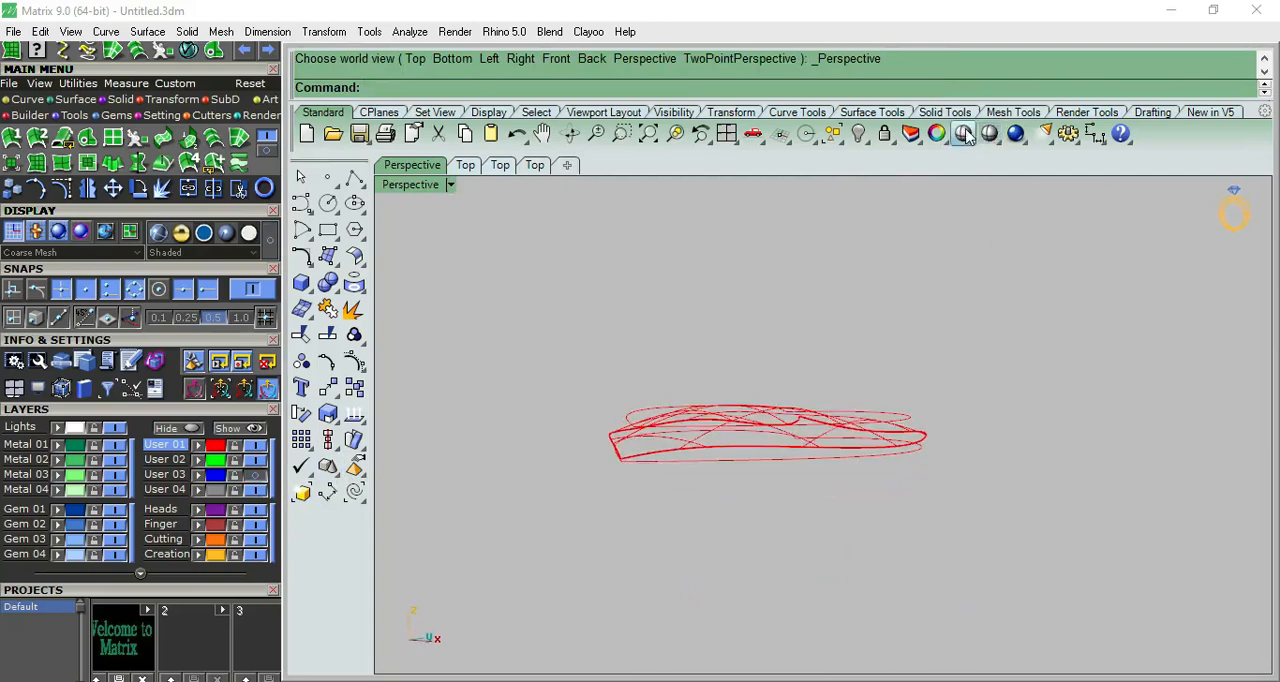
left_click(963, 135)
mouse_move(777, 374)
right_mouse_down()
mouse_move(687, 558)
mouse_move(803, 466)
right_mouse_up()
key("F1")
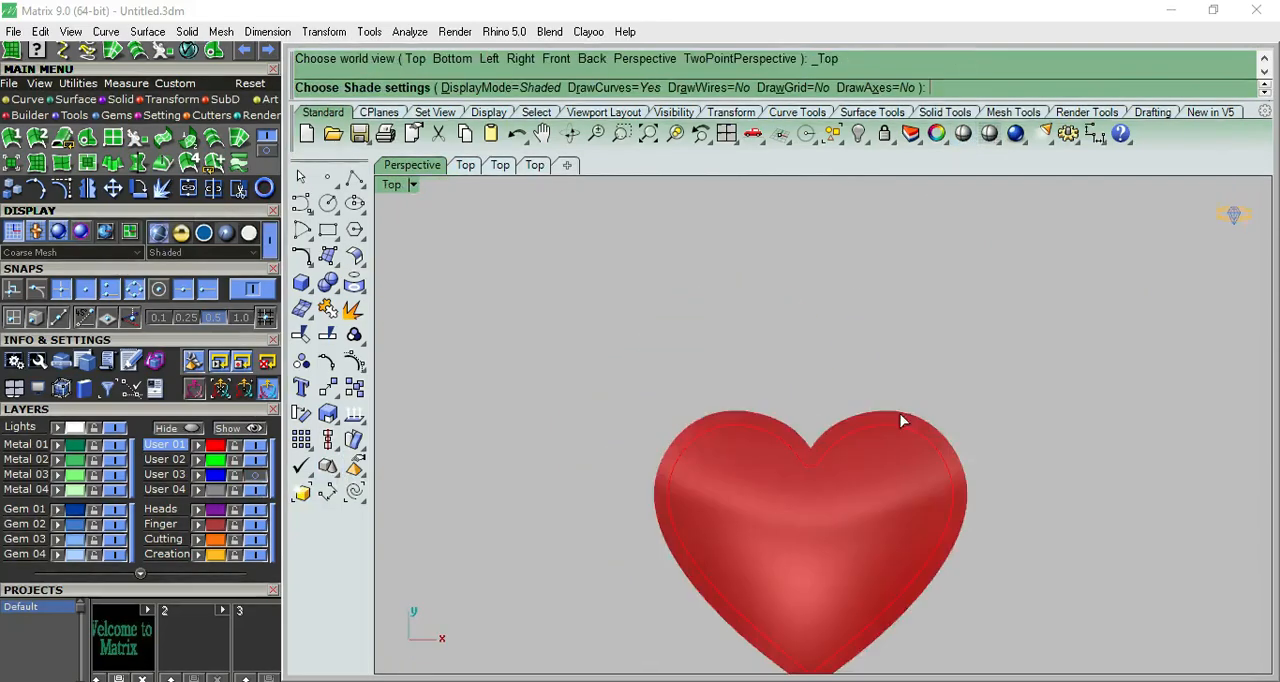
Raise the inner heart curve a little further along Z in the Front view and check it from the Right view.
key("F2")
key("Escape")
scroll(863, 408, "up", 2)
left_click(866, 406)
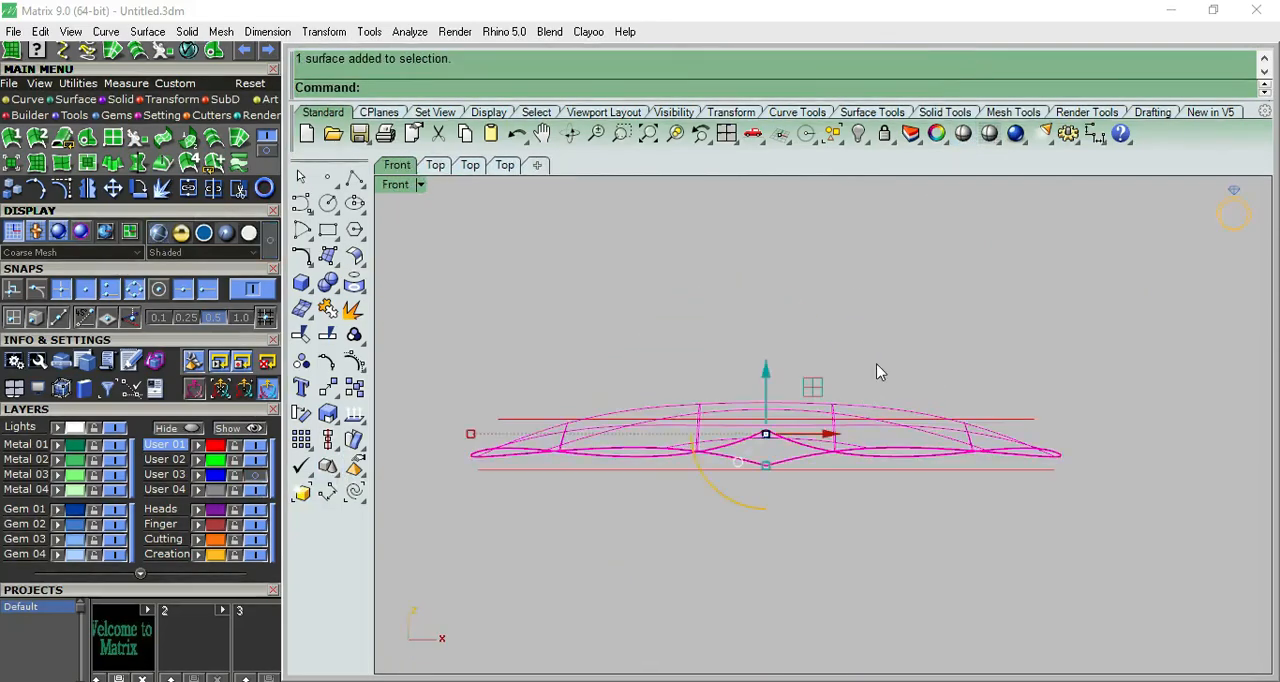
key("F1")
key("F2")
key("Escape")
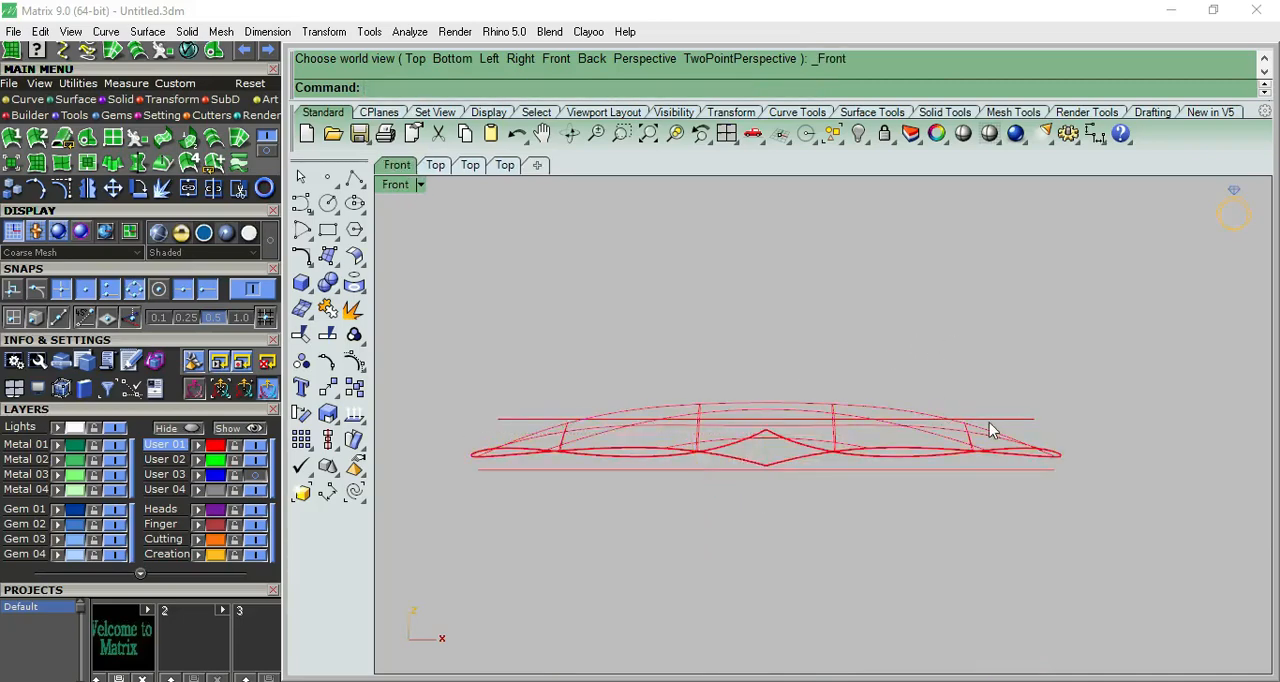
left_click(988, 420)
left_click_drag(765, 362, 764, 339)
key("Escape")
key("F3")
Turn on the control points of the heart patch surface.
key("F1")
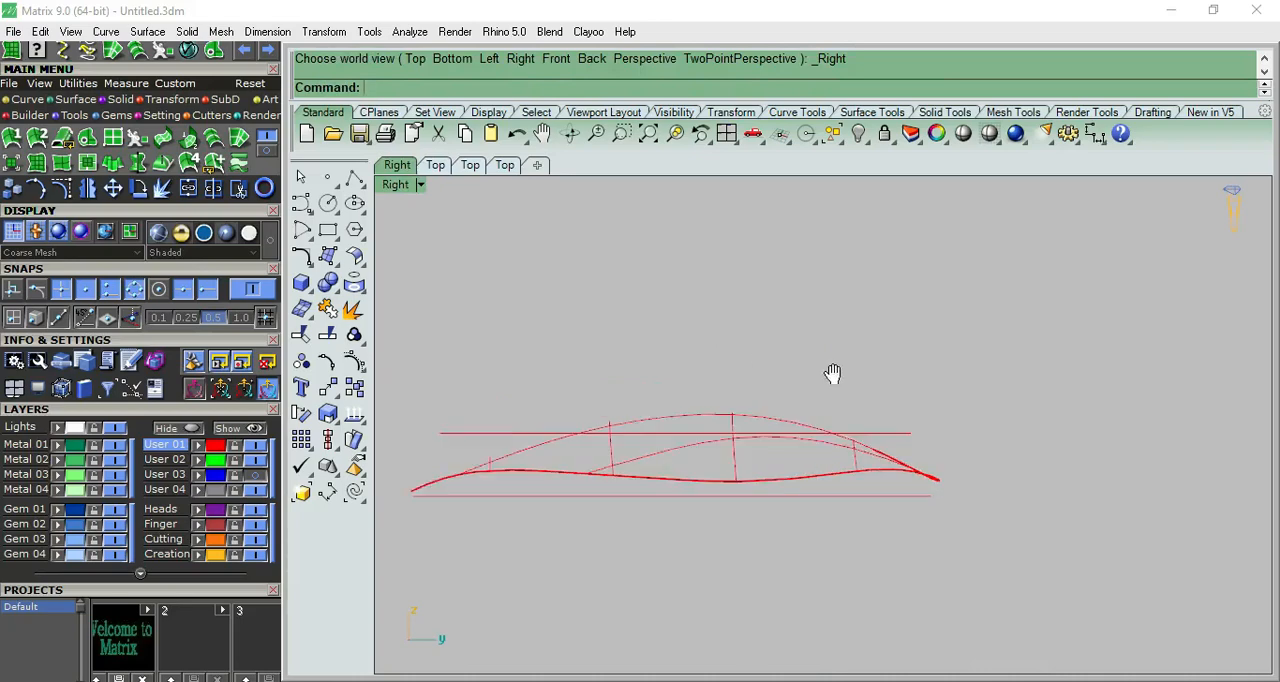
left_click(823, 423)
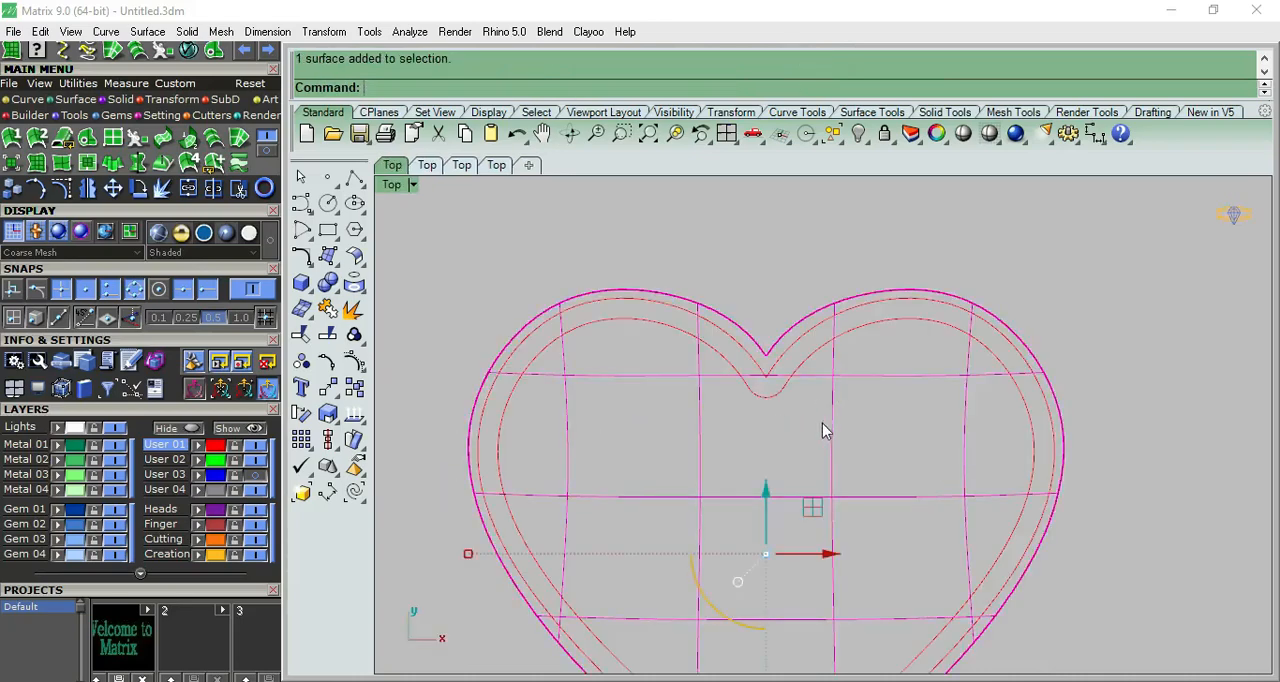
left_click(352, 360)
scroll(718, 384, "down", 8)
right_click_drag(734, 391, 694, 388)
scroll(671, 417, "up", 6)
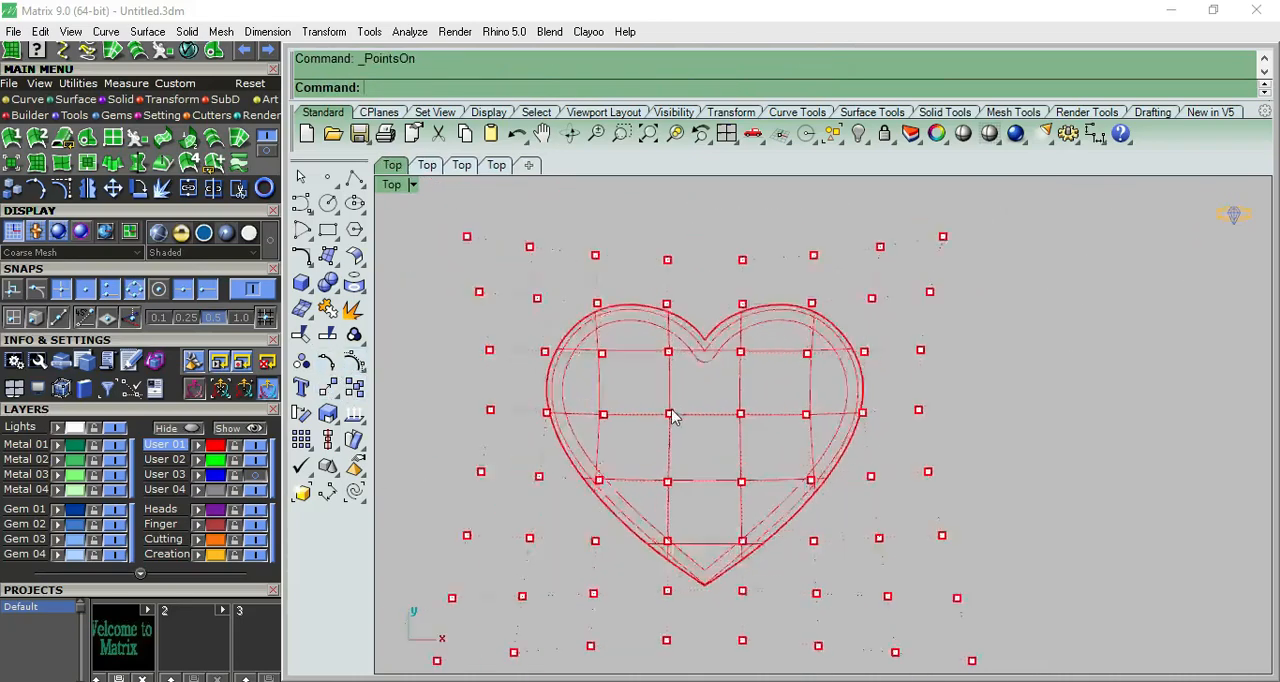
Lower the two control points on the heart's lower side edges slightly along Z in the Right view.
key("F3")
scroll(778, 446, "up", 1)
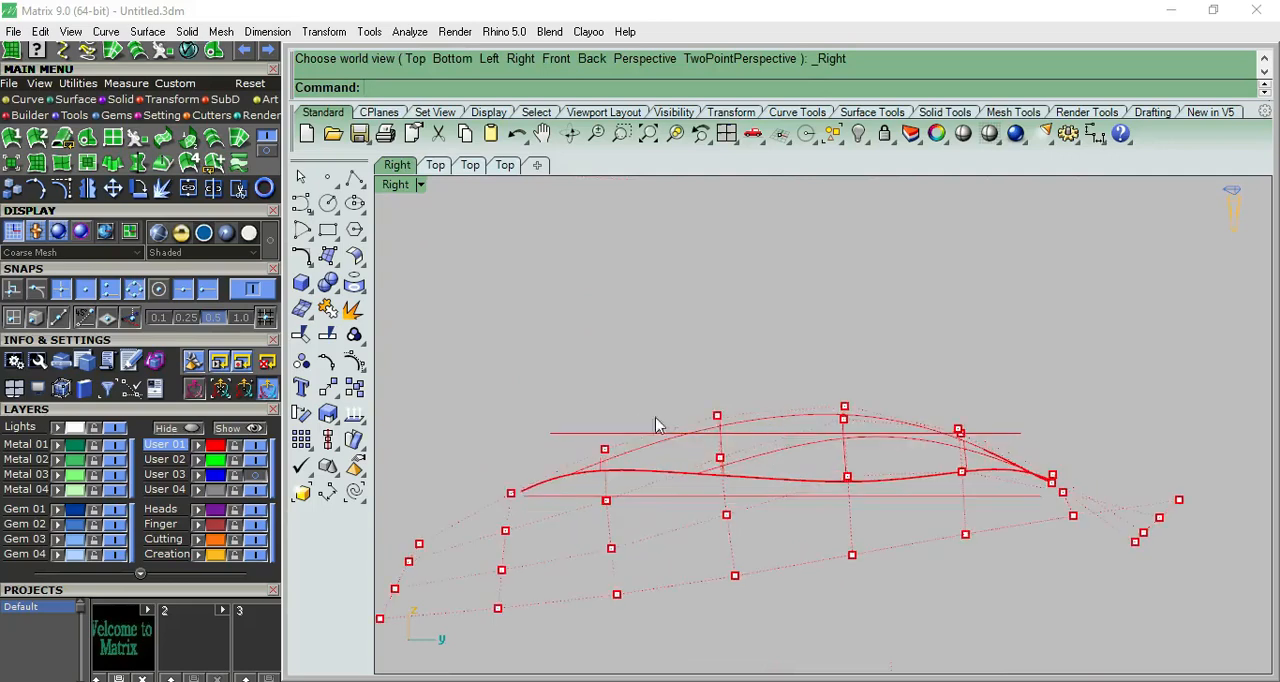
key("F1")
scroll(810, 445, "up", 2)
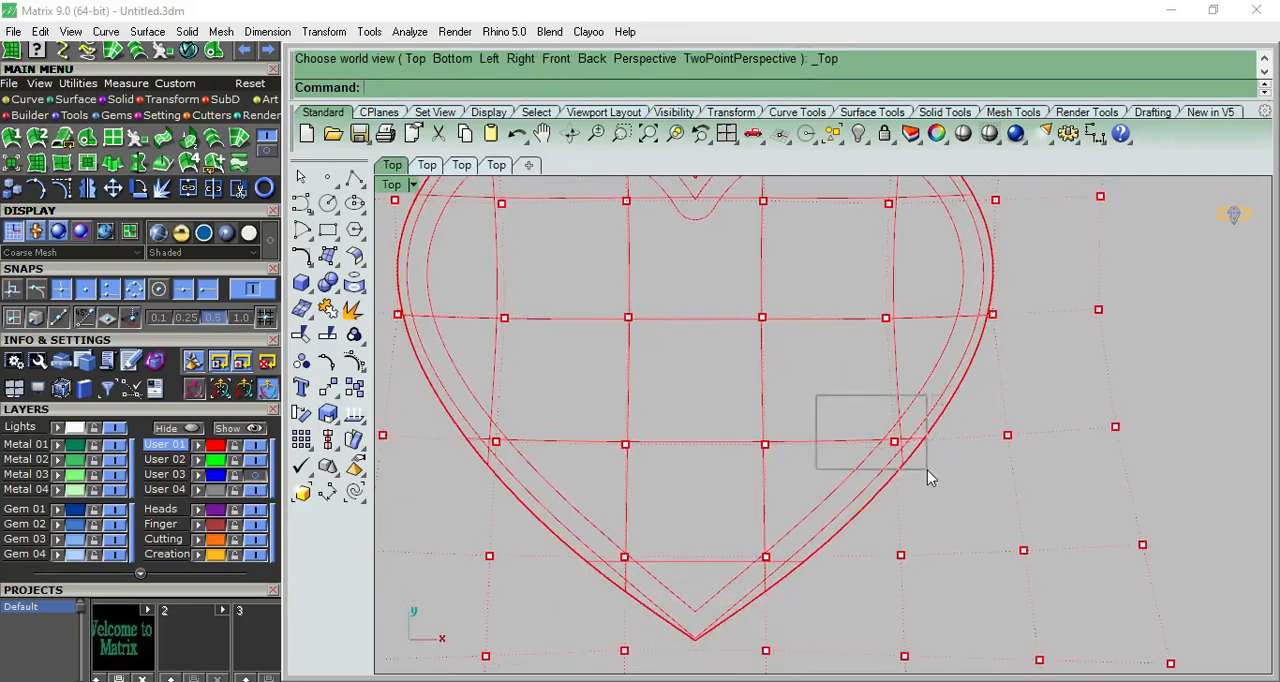
left_click_drag(927, 470, 927, 471)
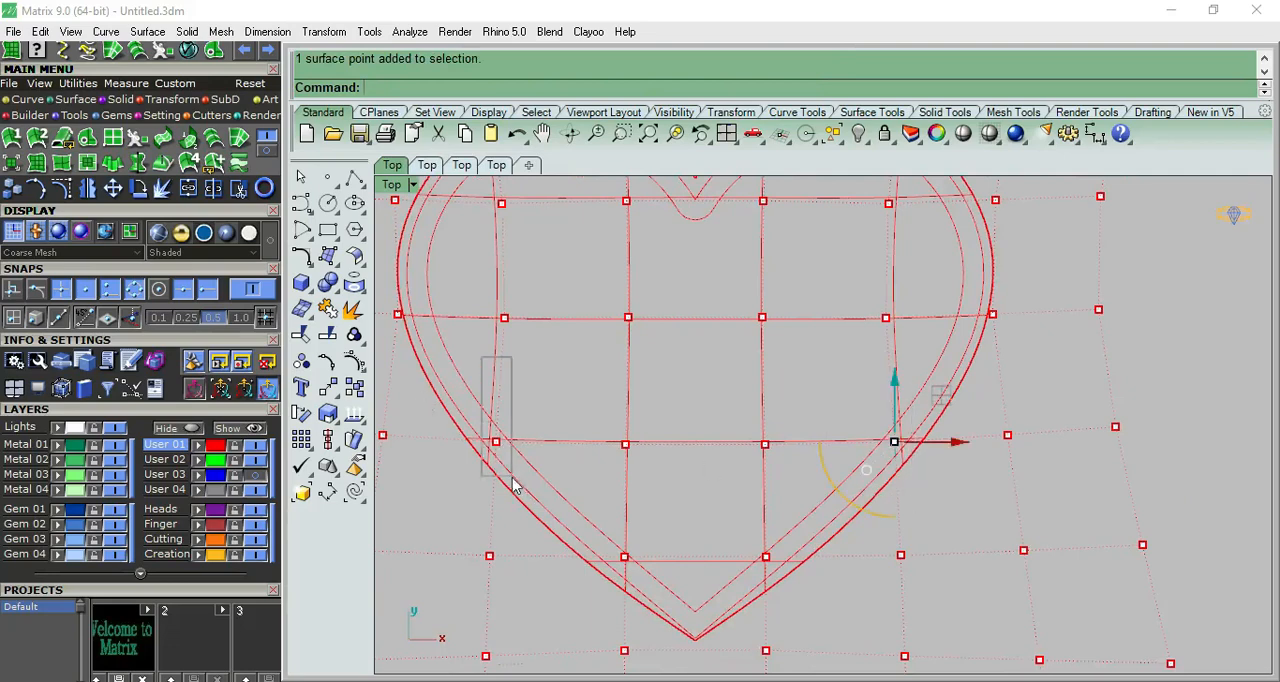
key("F3")
left_click_drag(770, 398, 770, 426)
left_click(779, 414)
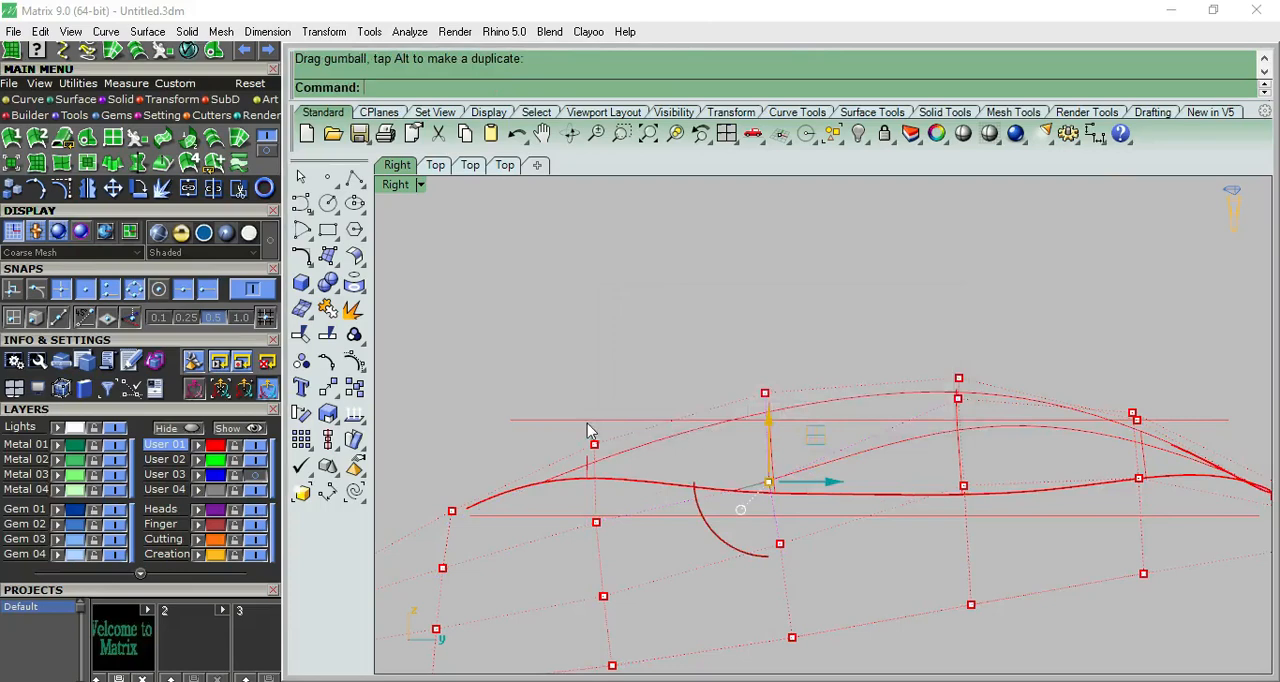
Lower the pair of control points beside the heart's lower sides along Z in the Right view.
key("F1")
key("Escape")
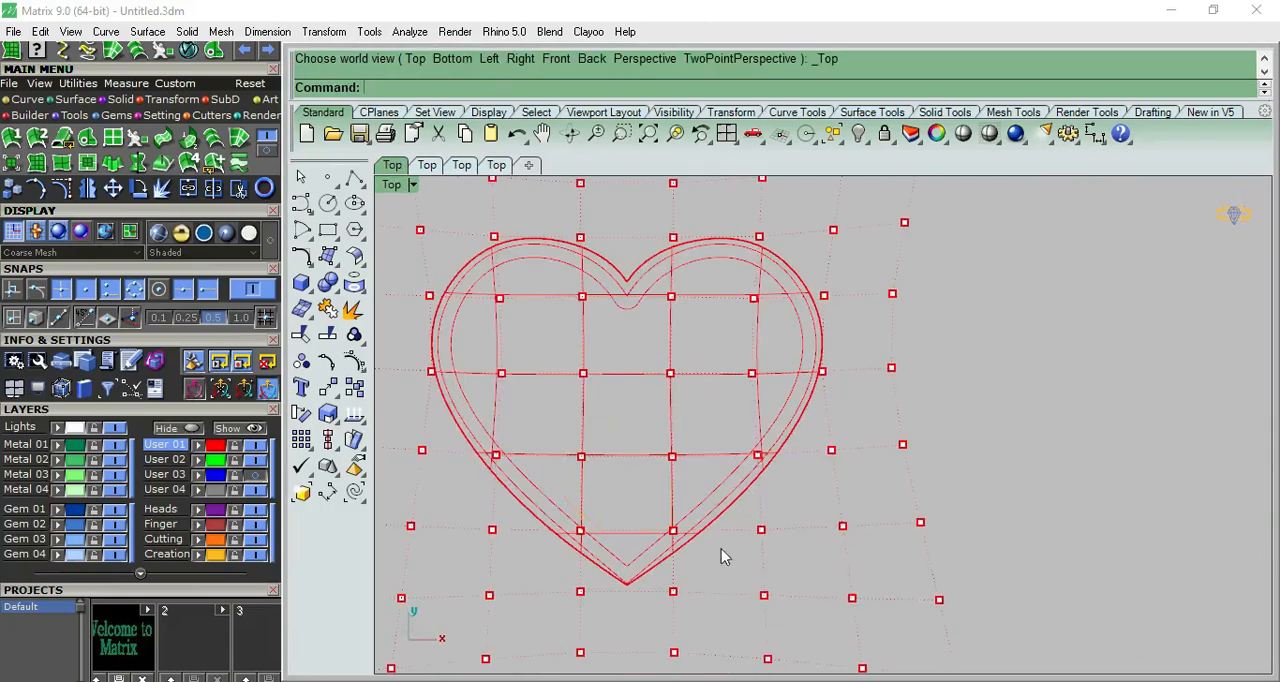
left_click_drag(786, 499, 788, 498)
left_click_drag(463, 509, 520, 557, "shift")
key("F3")
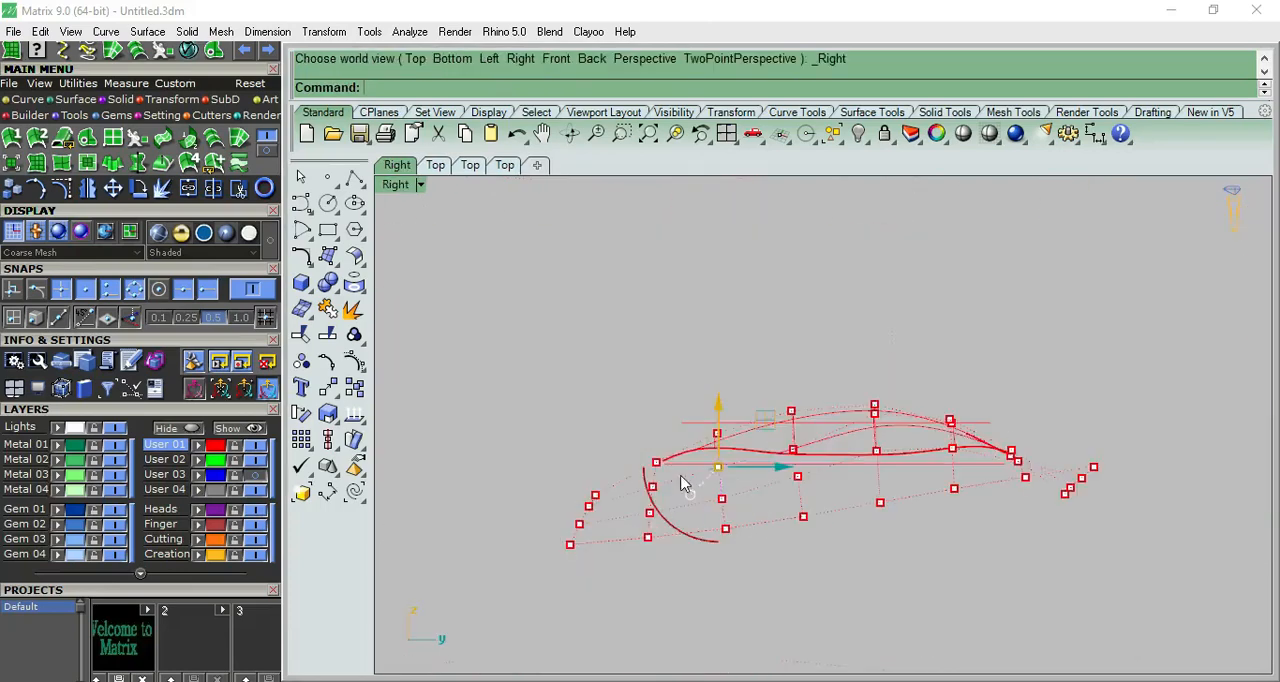
left_click_drag(722, 411, 722, 434)
left_click(742, 384)
right_click_drag(971, 377, 902, 393)
scroll(804, 491, "up", 4)
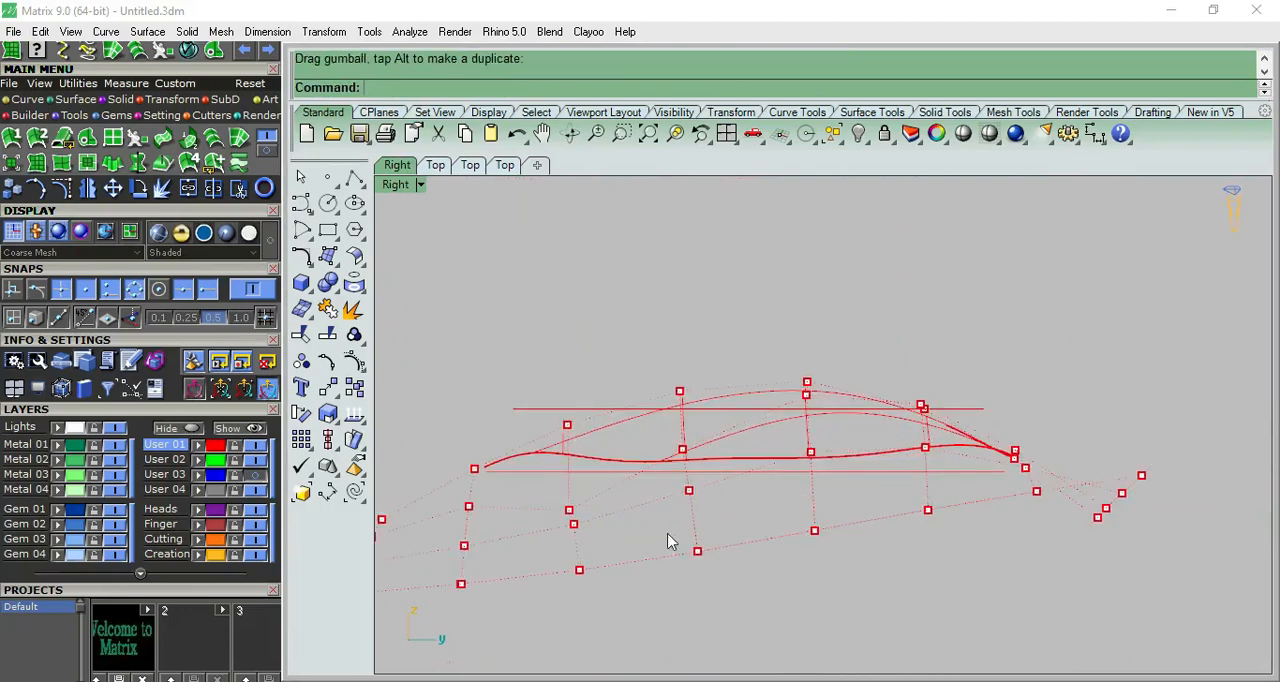
Raise the control points just outside the heart, one row above its lowest inner row, slightly along Z.
left_click_drag(703, 476, 704, 474)
left_click_drag(689, 432, 690, 419)
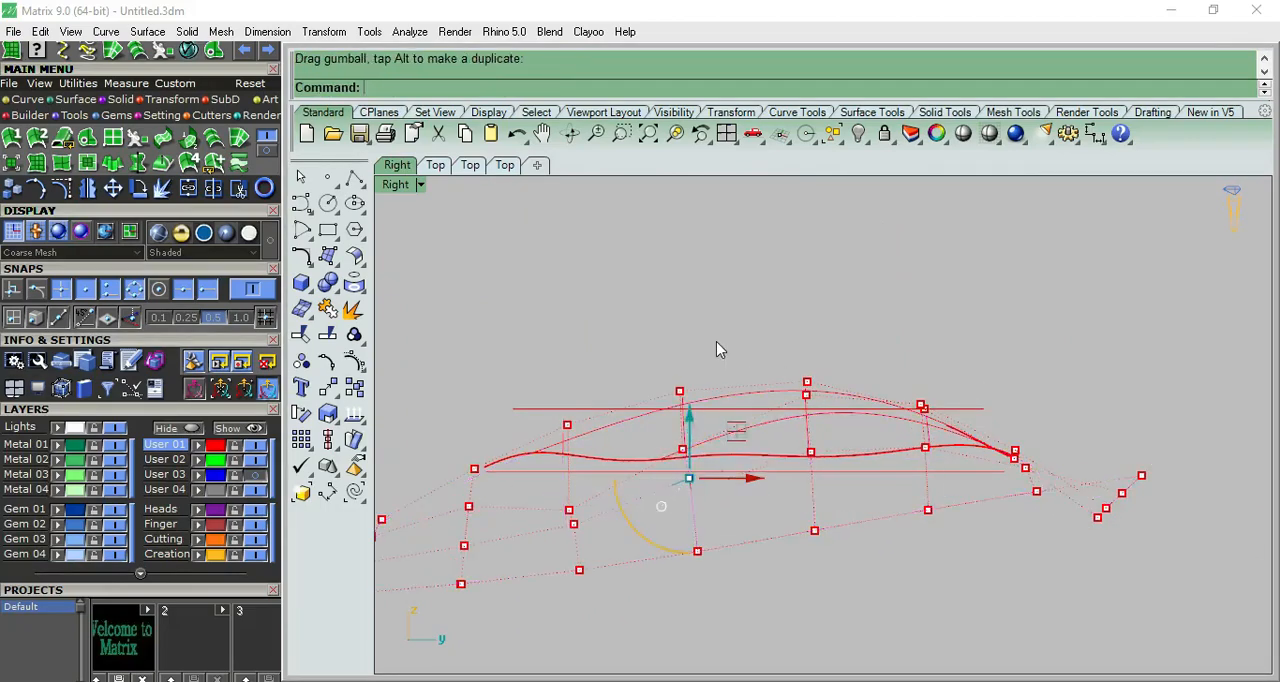
left_click(716, 343)
Compare the control point layout of the heart patch in the Top and Front views.
scroll(717, 343, "down", 6)
key("F1")
key("F2")
key("F1")
key("F2")
scroll(675, 415, "up", 3)
scroll(668, 424, "down", 1)
Lower the highest control points in the middle of the dome slightly along Z in the Right view.
key("F1")
scroll(665, 426, "down", 1)
left_click_drag(600, 455, 724, 549)
key("F3")
mouse_move(757, 318)
left_mouse_down()
mouse_move(757, 306)
mouse_move(756, 320)
left_mouse_up()
left_click(779, 244)
scroll(578, 362, "up", 4)
Raise the inner control points near the heart's lower tip slightly along Z.
left_click_drag(579, 362, 614, 417)
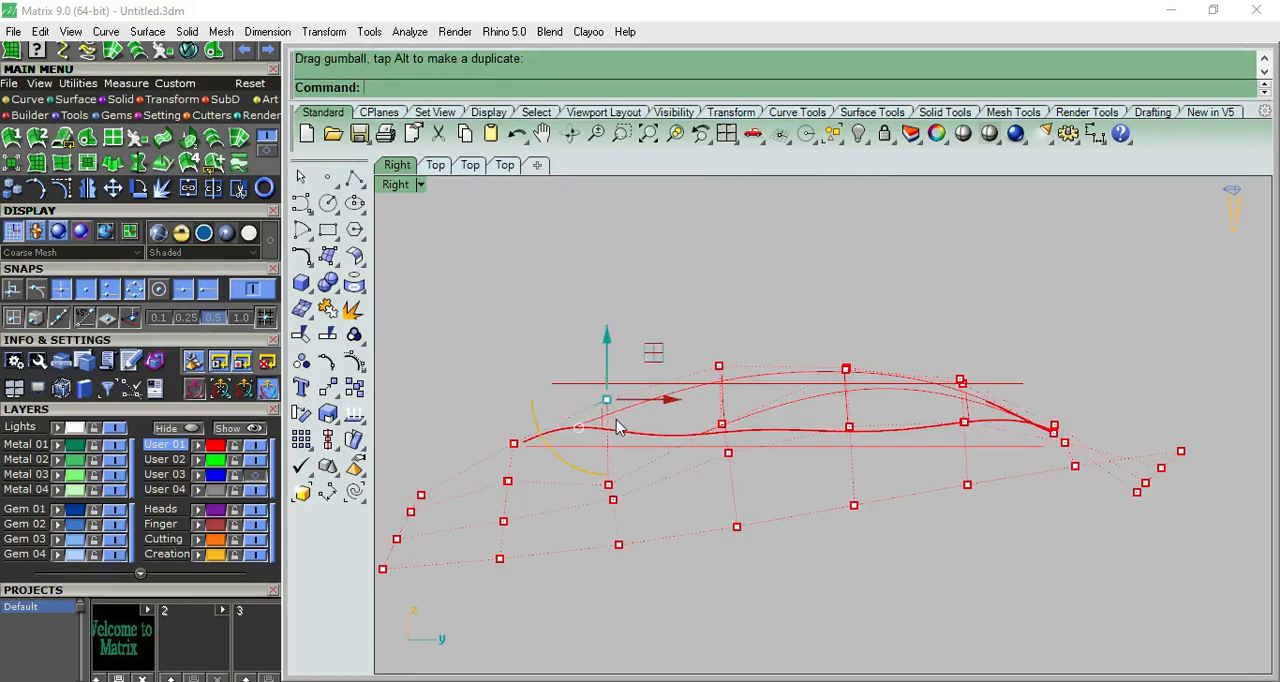
left_click_drag(607, 351, 608, 335)
left_click(635, 288)
Raise the low outer control points of the two middle rows slightly along Z.
right_click_drag(798, 322, 716, 331)
left_click_drag(684, 485, 655, 466)
left_click(738, 579)
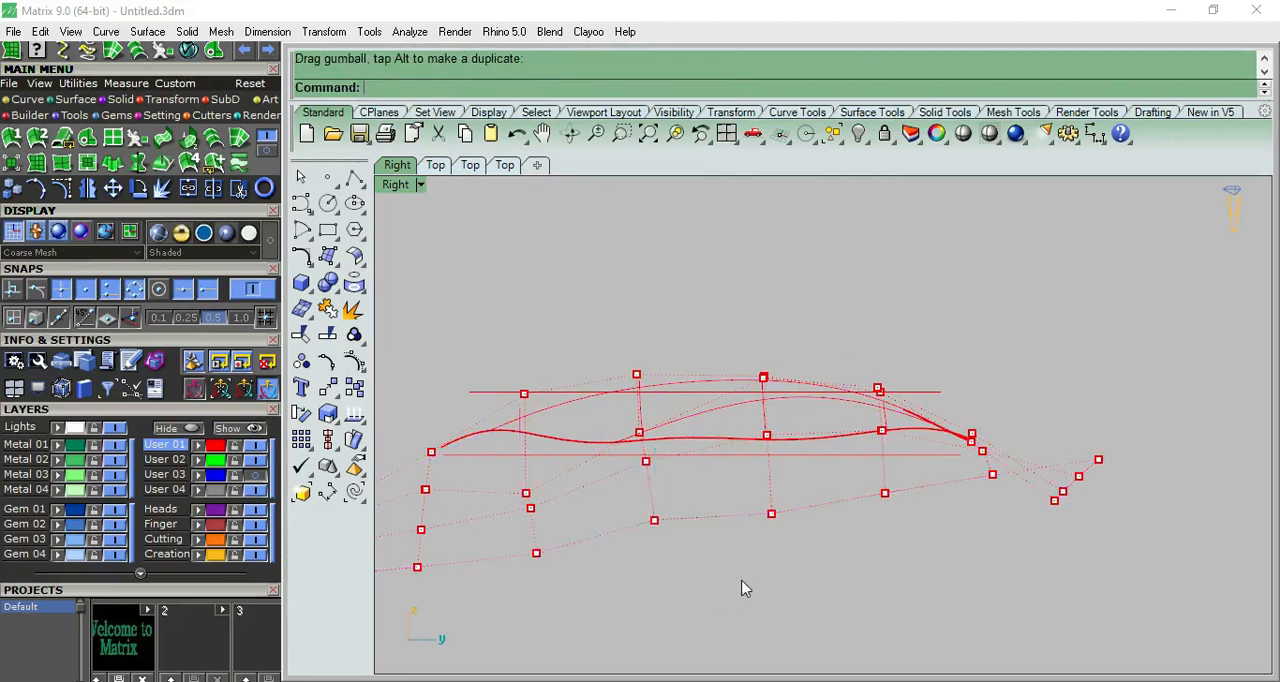
left_click_drag(782, 511, 785, 503)
left_click_drag(771, 457, 771, 446)
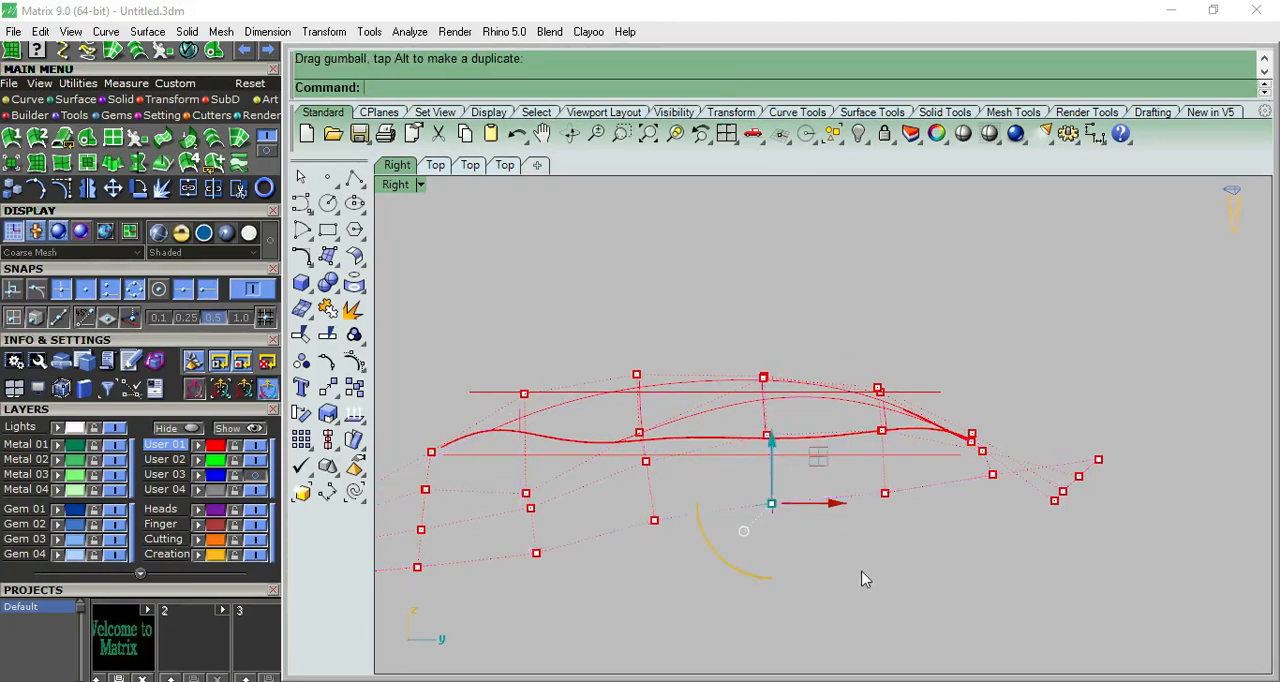
left_click(864, 572)
left_click_drag(870, 562, 913, 490)
left_click(995, 455)
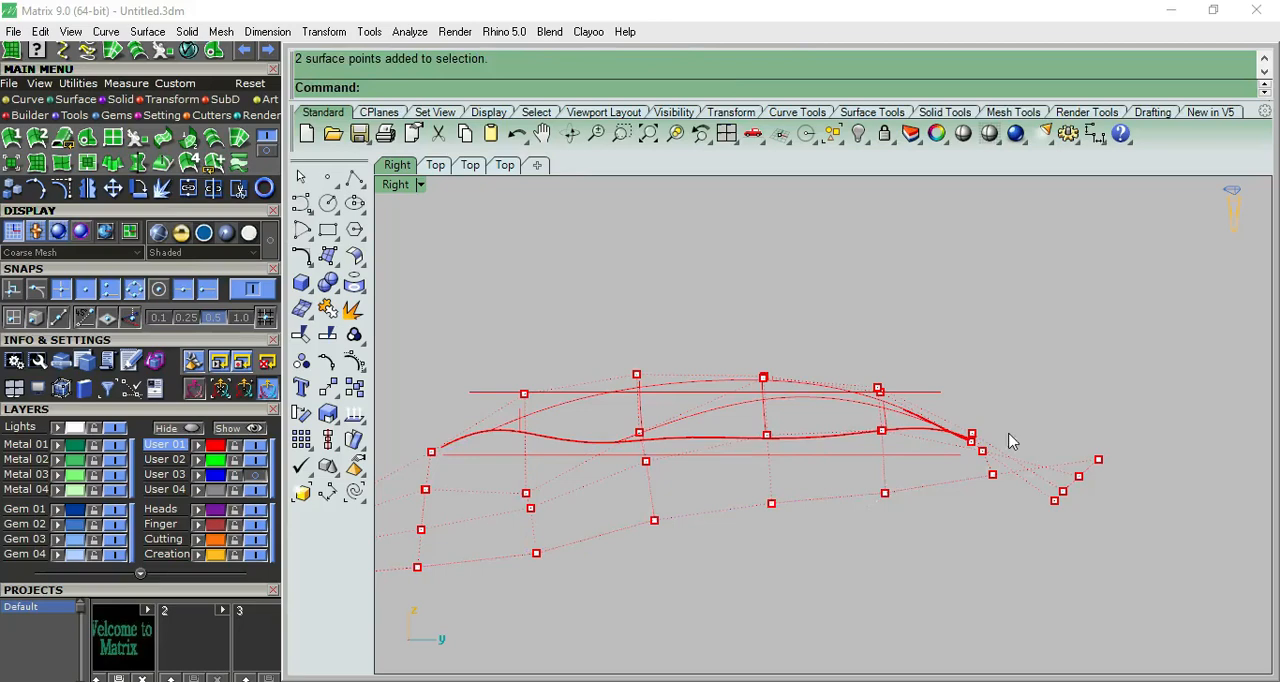
Turn off the control points and examine the heart patch shaded in the Perspective view.
key("F8")
right_click_drag(831, 409, 844, 539)
key("Escape")
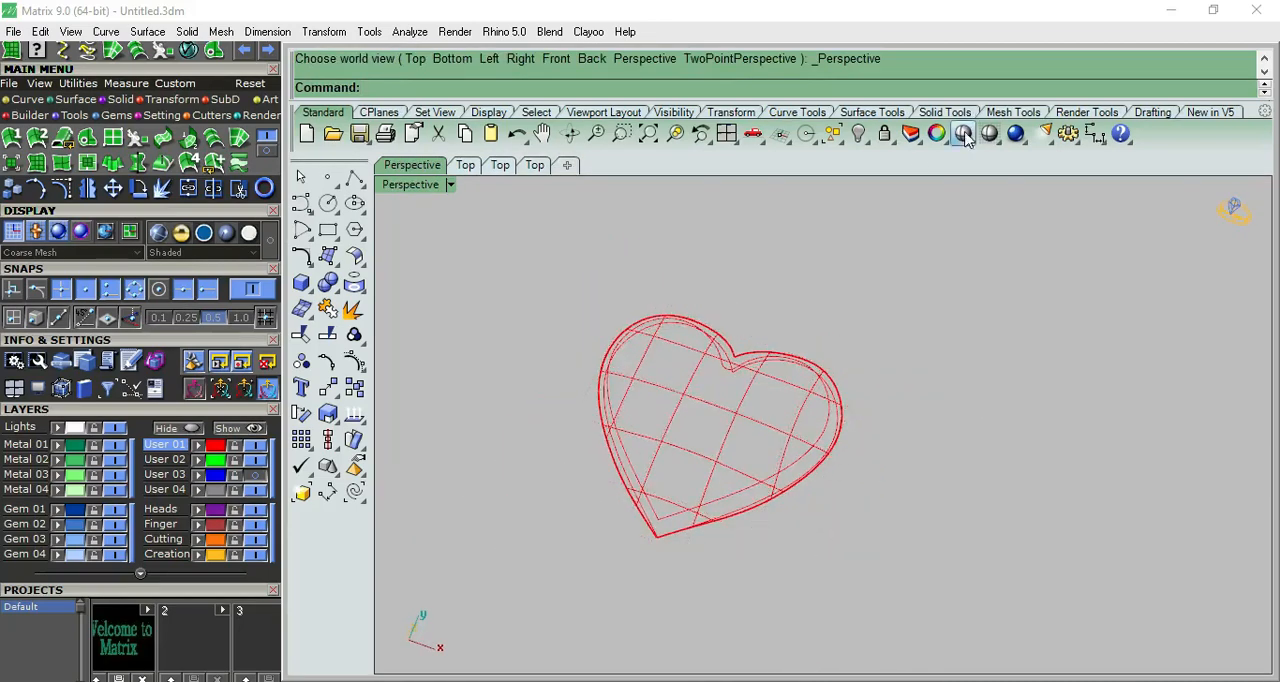
left_click(963, 134)
mouse_move(759, 315)
right_mouse_down()
mouse_move(766, 591)
mouse_move(846, 223)
mouse_move(907, 356)
right_mouse_up()
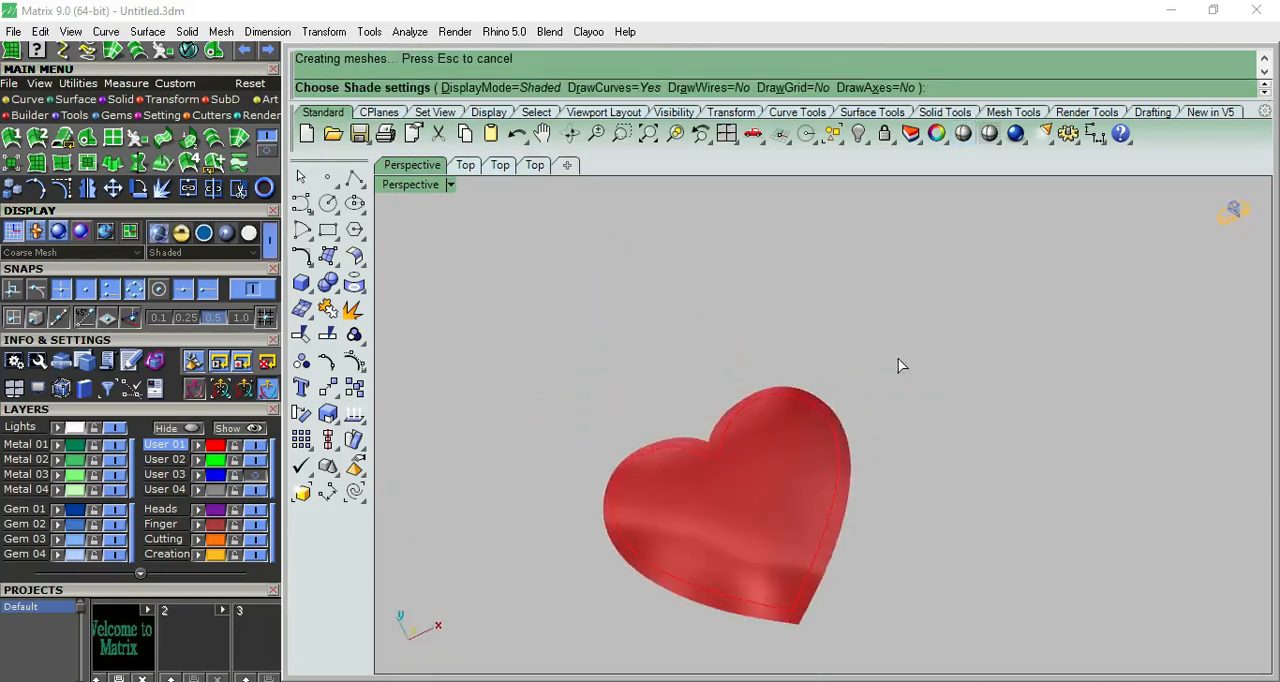
key("F5")
key("Escape")
Turn on the User 03 layer to bring back the other flat and domed patches.
scroll(784, 320, "down", 6)
right_click_drag(788, 312, 790, 434)
right_click_drag(801, 361, 799, 350)
scroll(537, 324, "down", 10)
right_click_drag(638, 300, 690, 273)
scroll(460, 358, "up", 2)
left_click(250, 477)
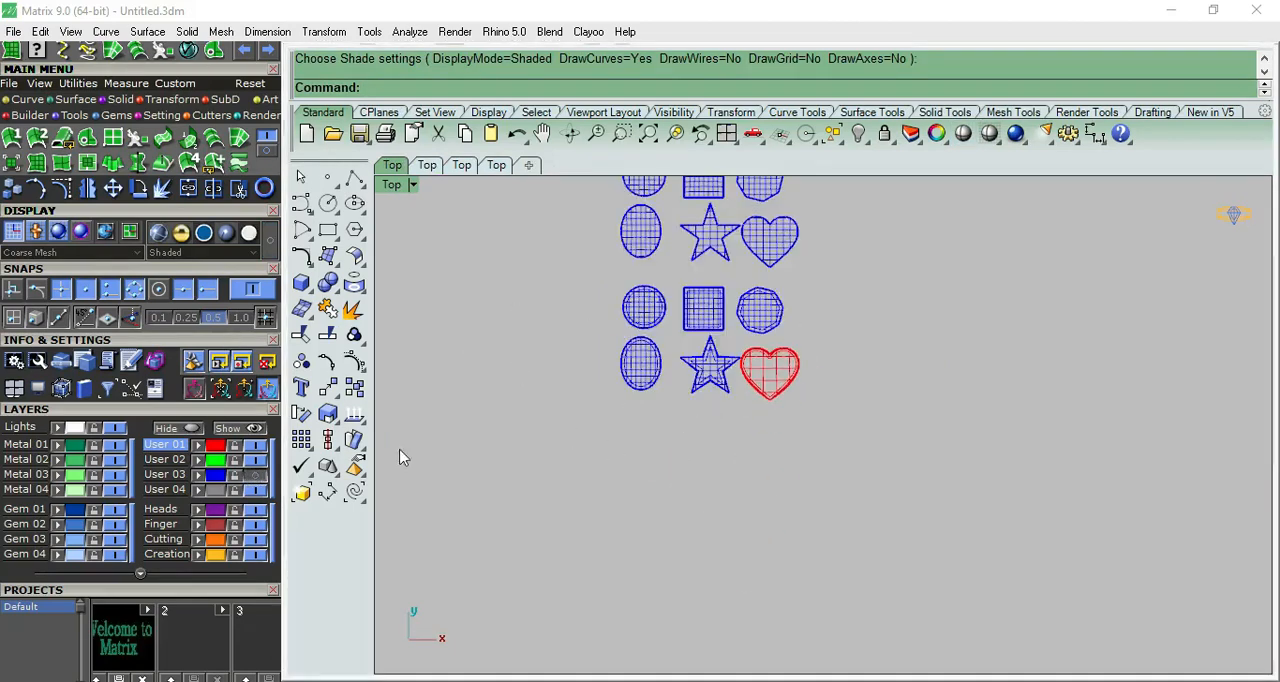
Examine the full set of flat and domed patches shaded in the Perspective view.
right_click_drag(783, 309, 770, 433)
key("F8")
scroll(770, 410, "up", 5)
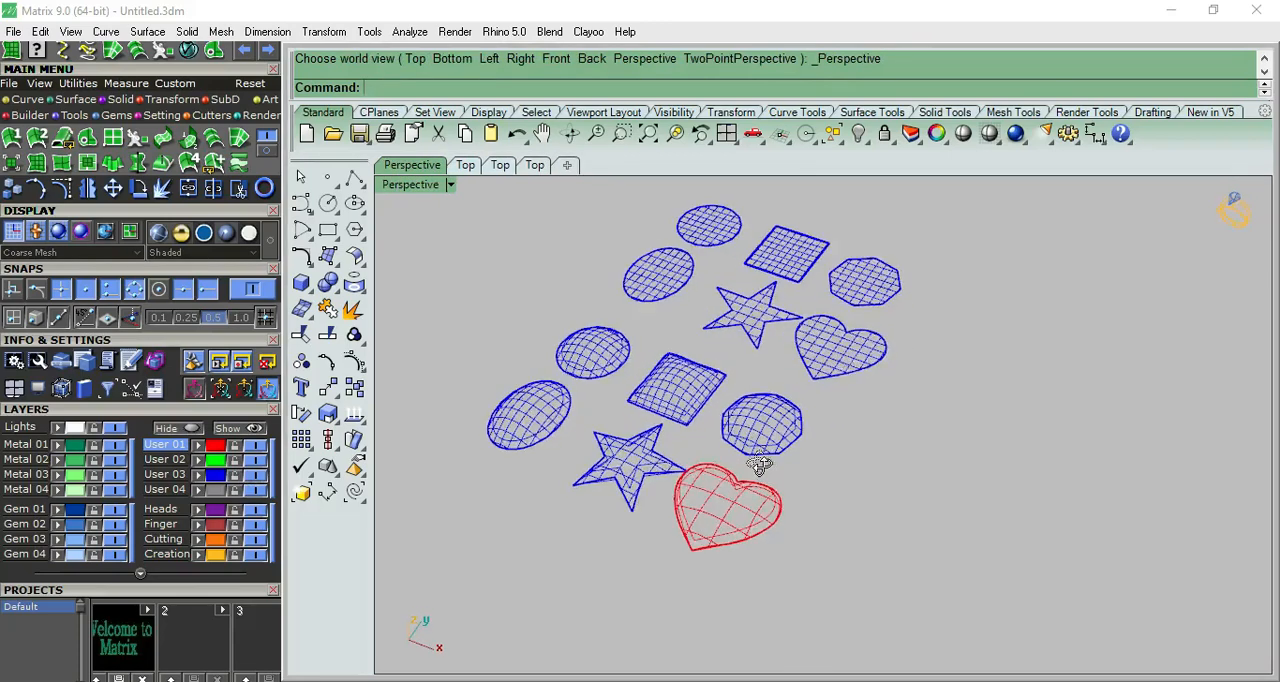
left_click(962, 135)
scroll(698, 385, "down", 6)
mouse_move(698, 400)
right_mouse_down()
mouse_move(731, 494)
mouse_move(708, 371)
right_mouse_up()
key("Escape")
Extrude all twelve patch surfaces together as solids with a distance of -1.
left_click_drag(950, 286, 496, 632)
left_click(301, 283)
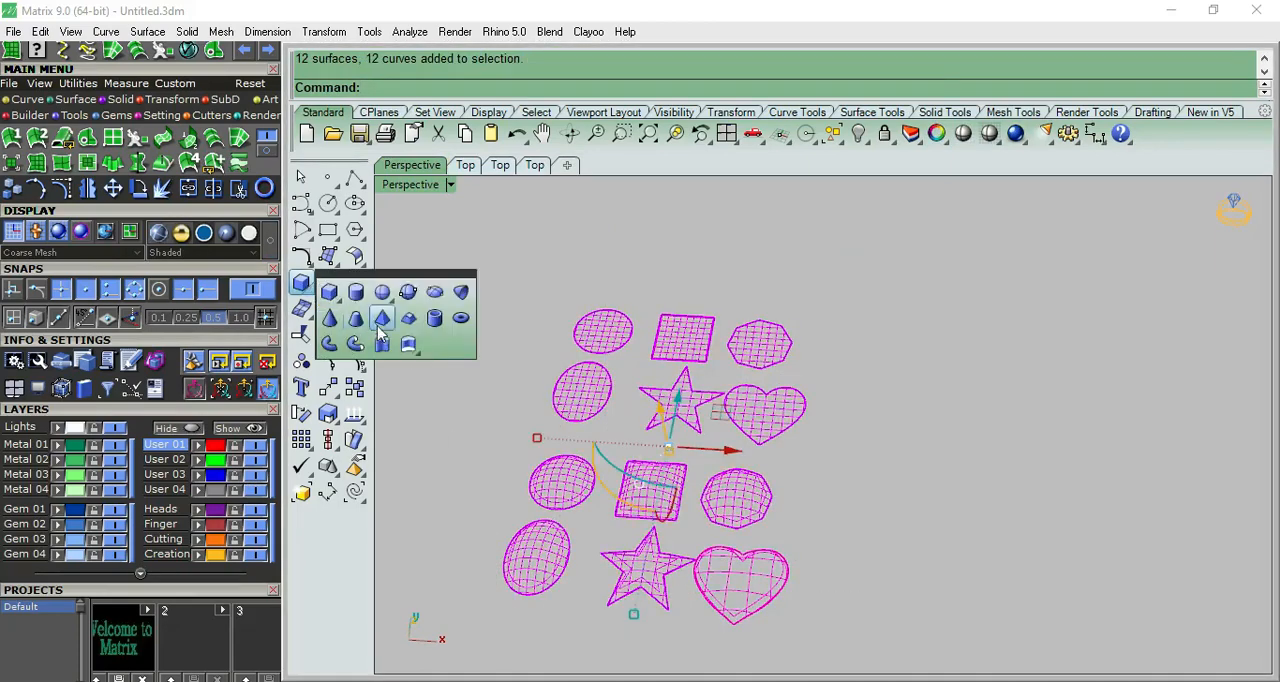
left_click(411, 343)
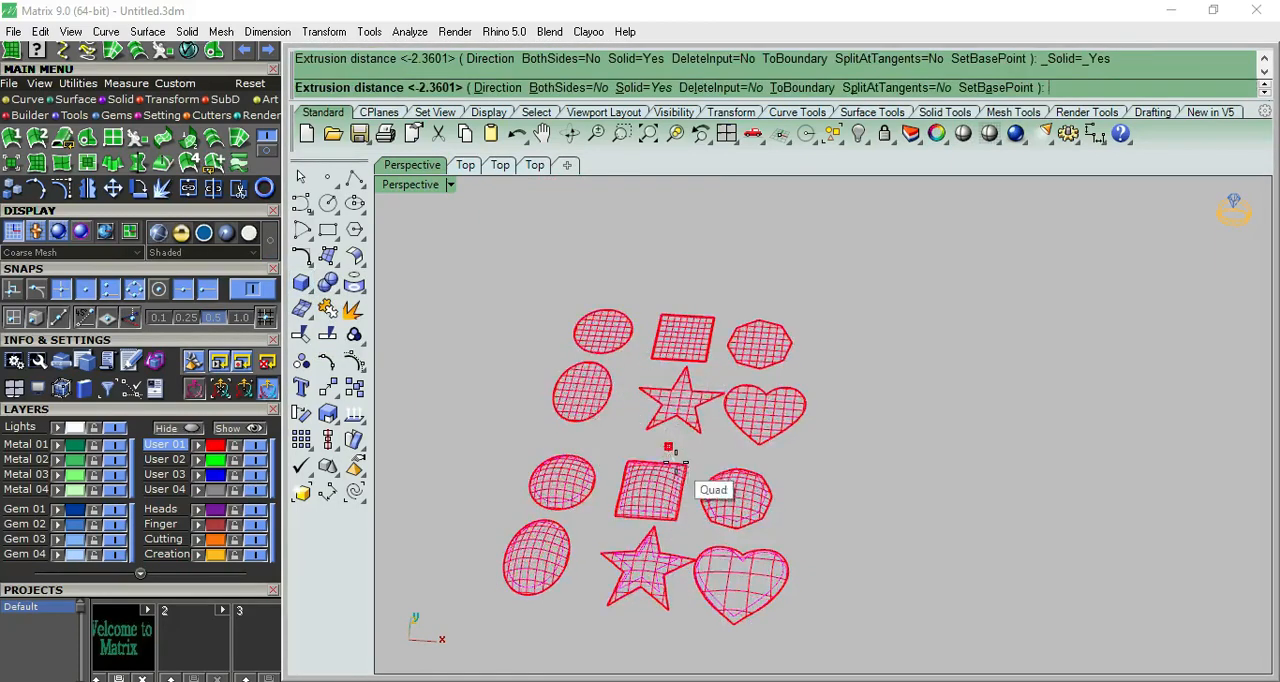
right_click_drag(682, 481, 627, 454)
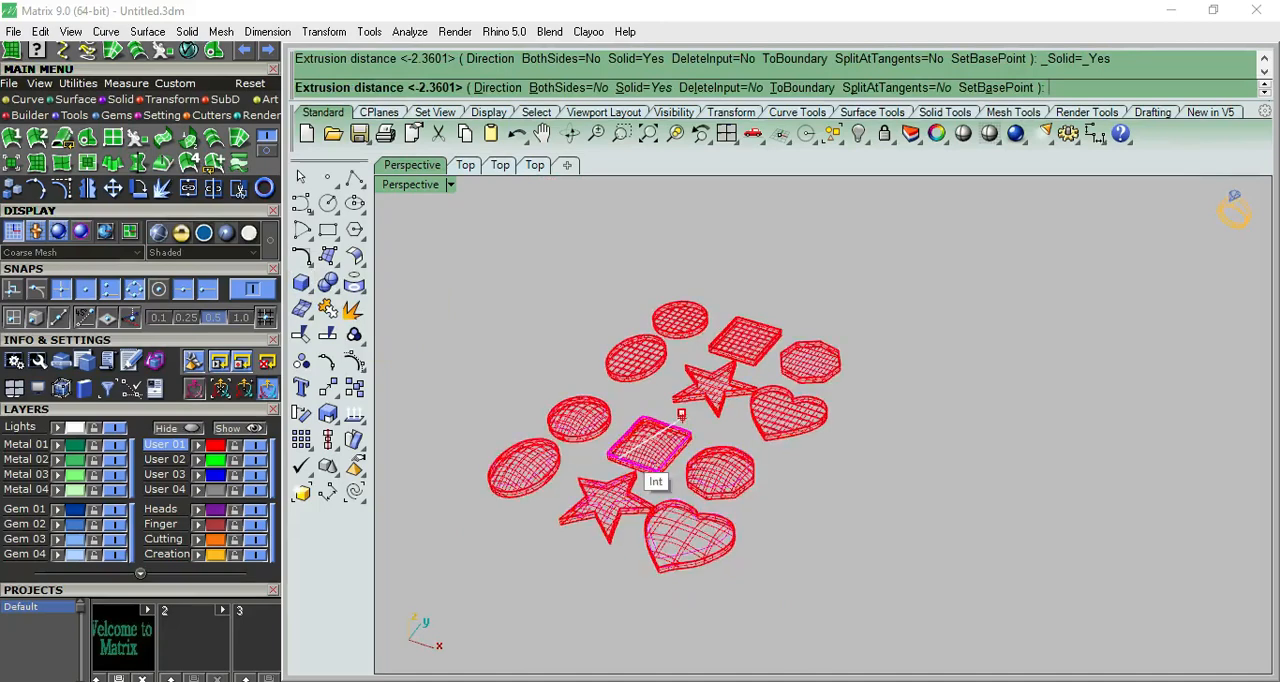
type("-1")
key("Return")
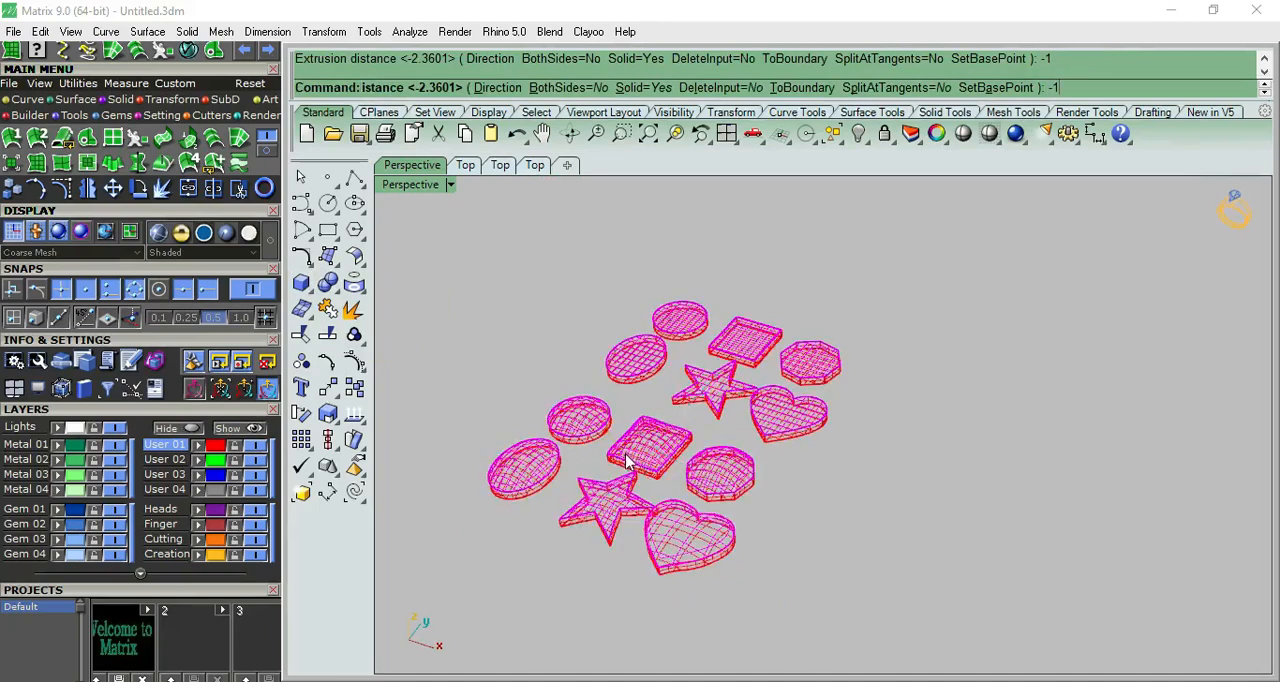
Hide the original patch surfaces and curves and examine the extruded solids shaded in the Perspective view.
key("ctrl+h")
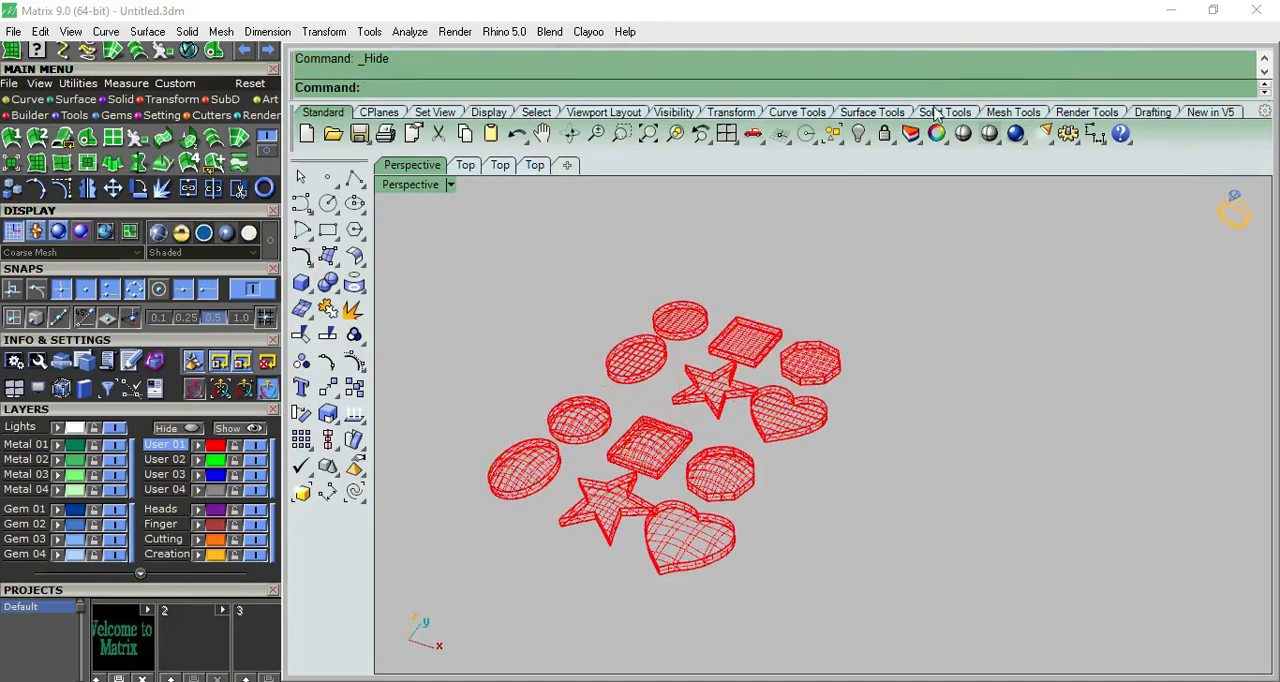
left_click(963, 133)
mouse_move(740, 283)
right_mouse_down()
mouse_move(769, 608)
mouse_move(826, 360)
mouse_move(569, 554)
mouse_move(644, 340)
mouse_move(766, 640)
mouse_move(947, 400)
right_mouse_up()
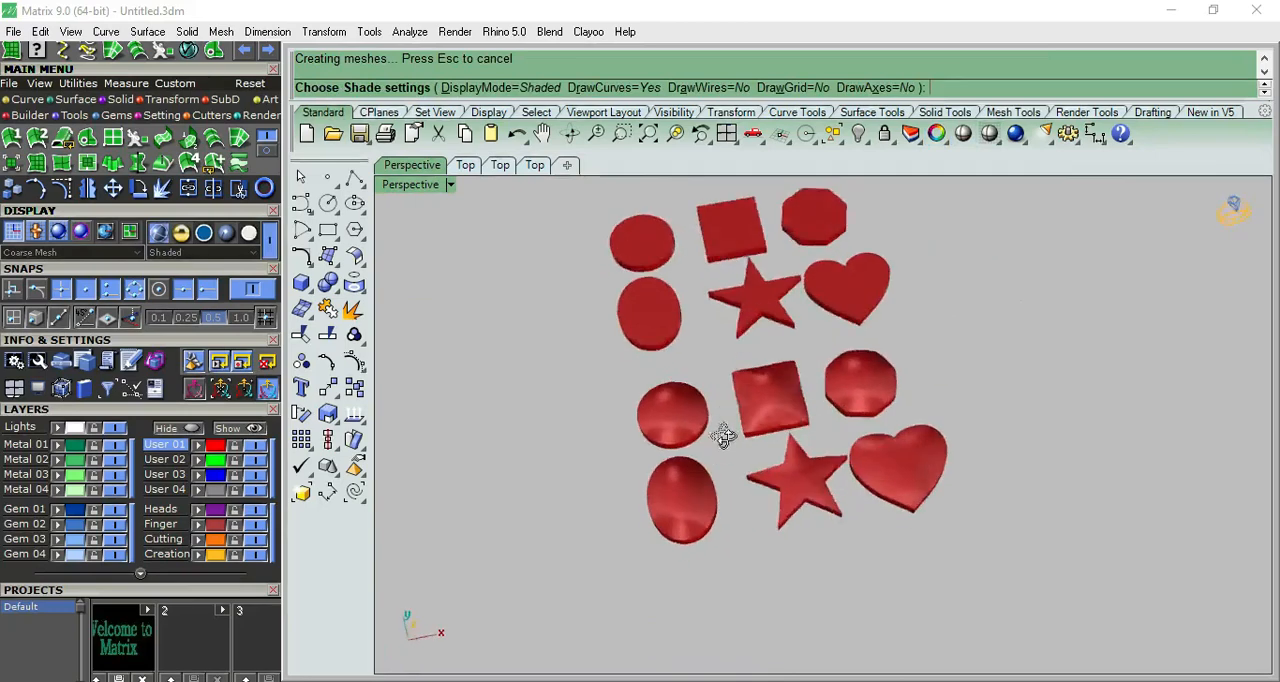